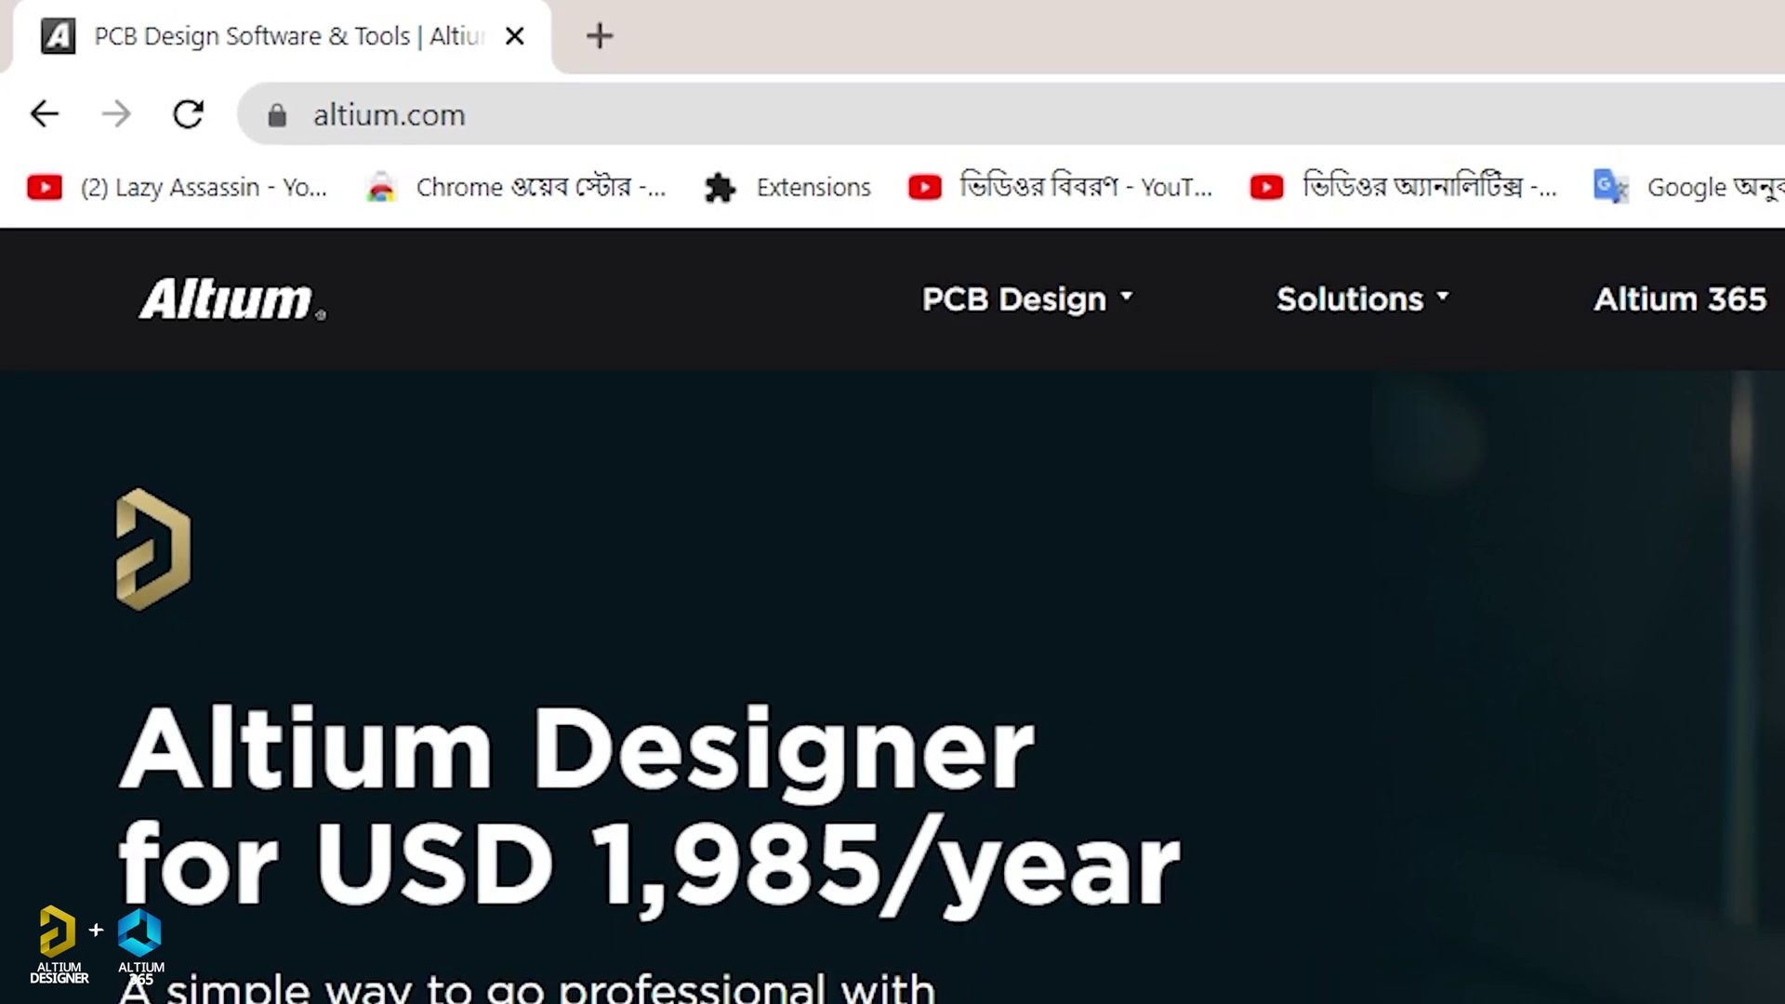
# Browse the Altium home page and view the sample design in the online viewer's PCB and 3D modes
pyautogui.scroll(-10, 1778, 138)
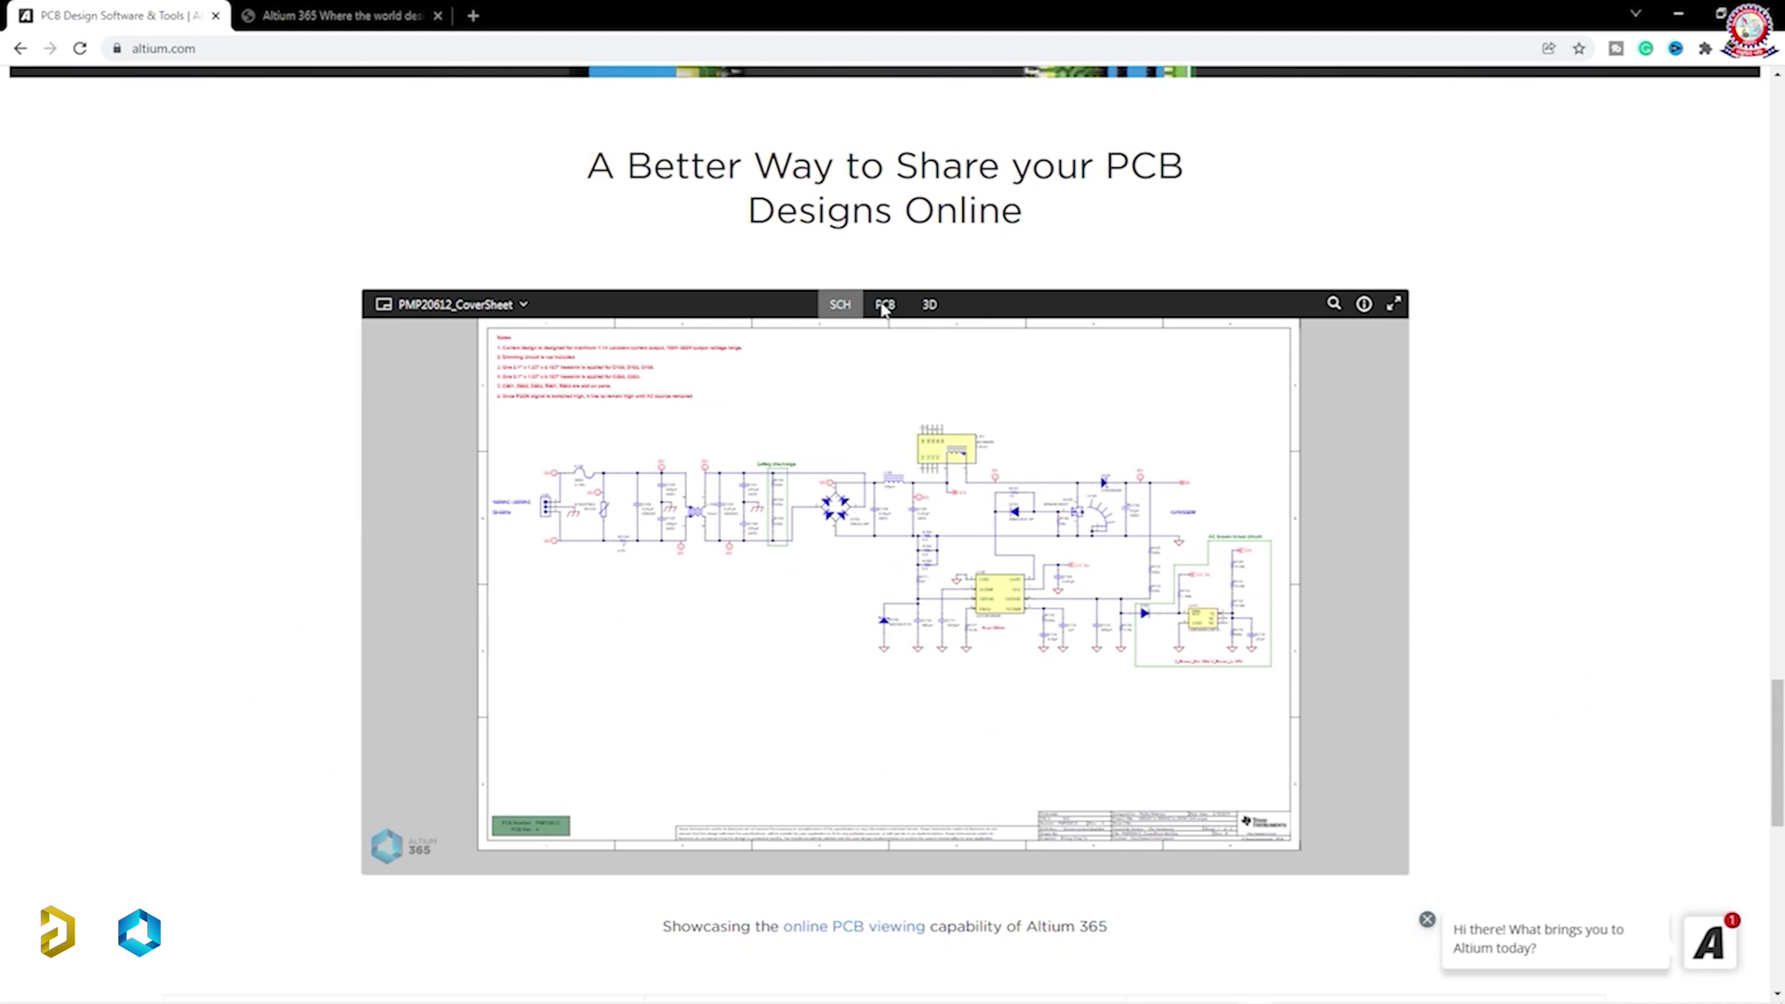
pyautogui.click(884, 305)
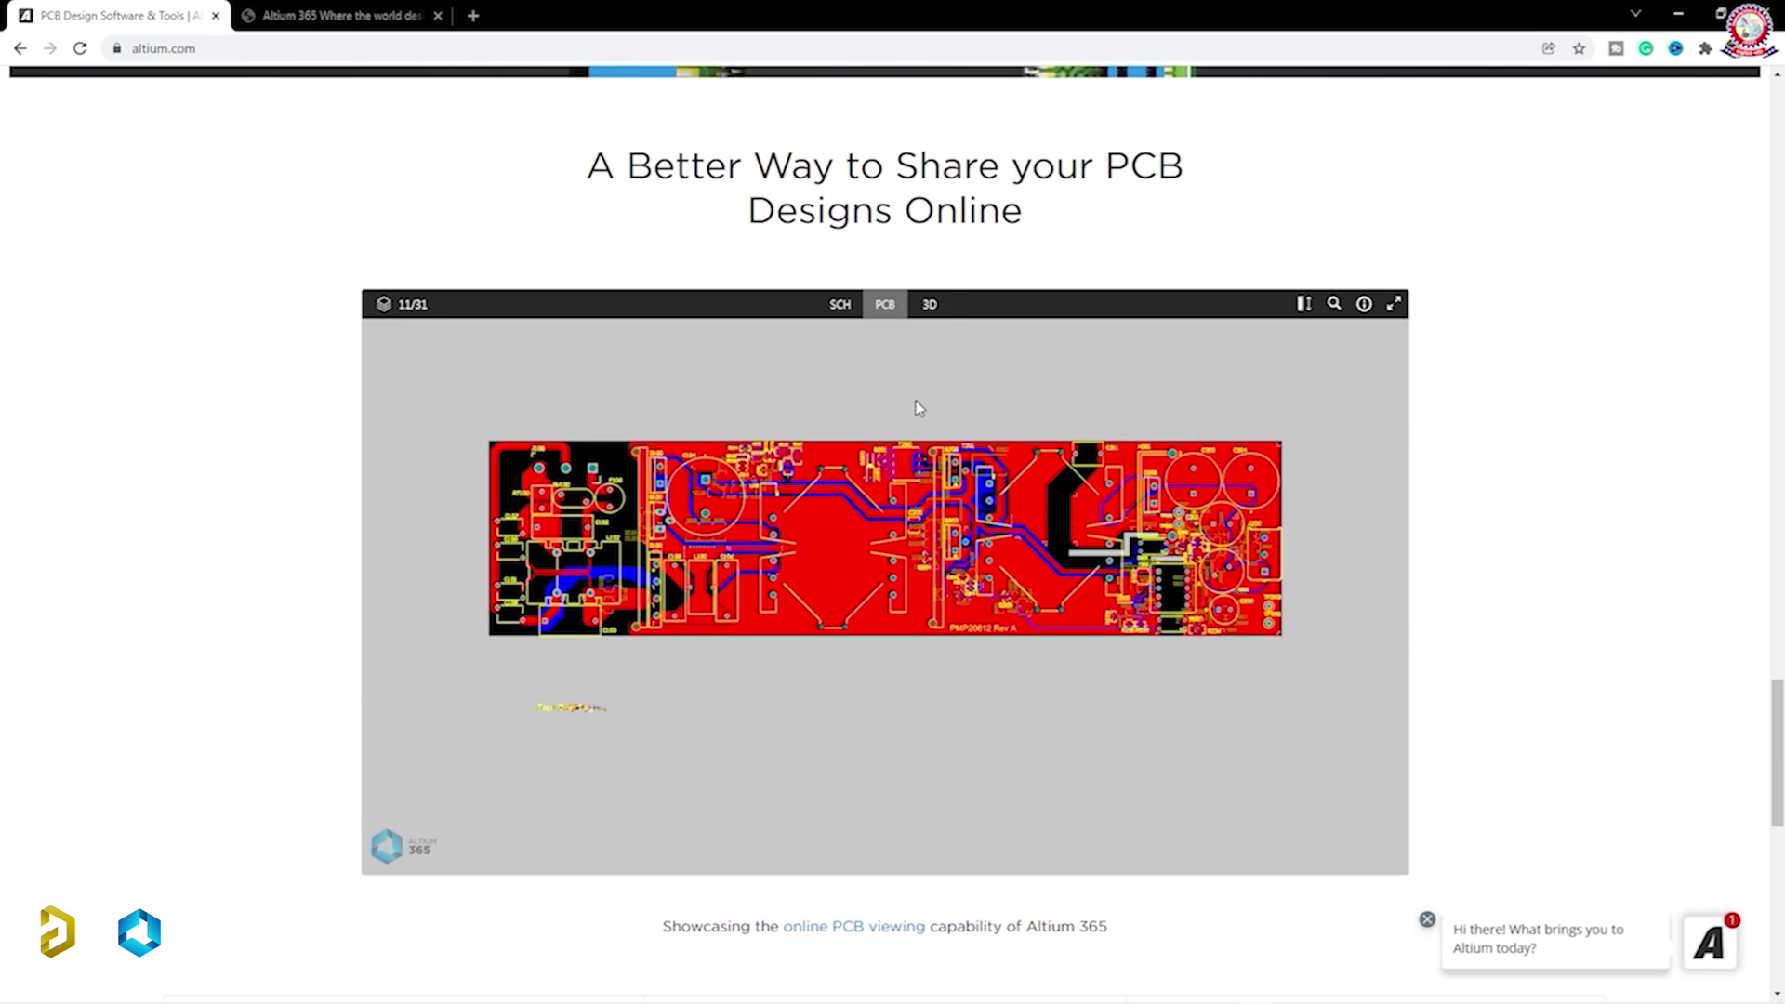
pyautogui.click(930, 304)
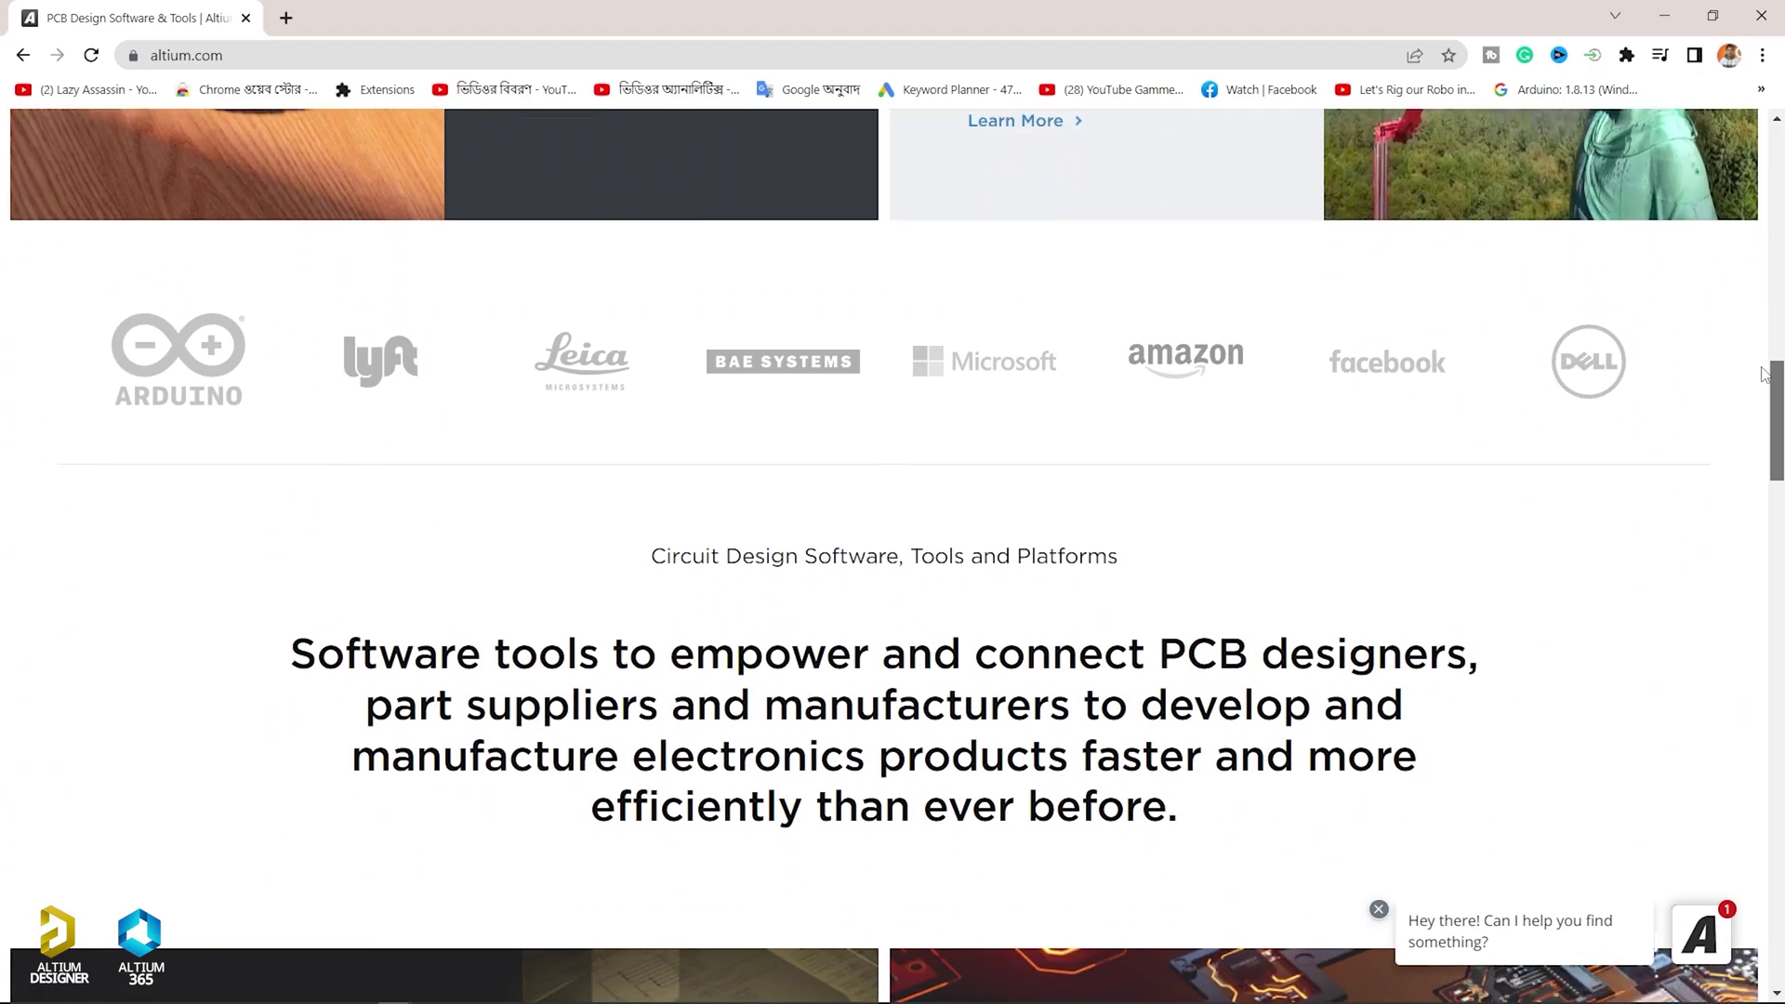
pyautogui.scroll(-3, 1759, 413)
pyautogui.moveTo(1760, 413); pyautogui.dragTo(1746, 844)
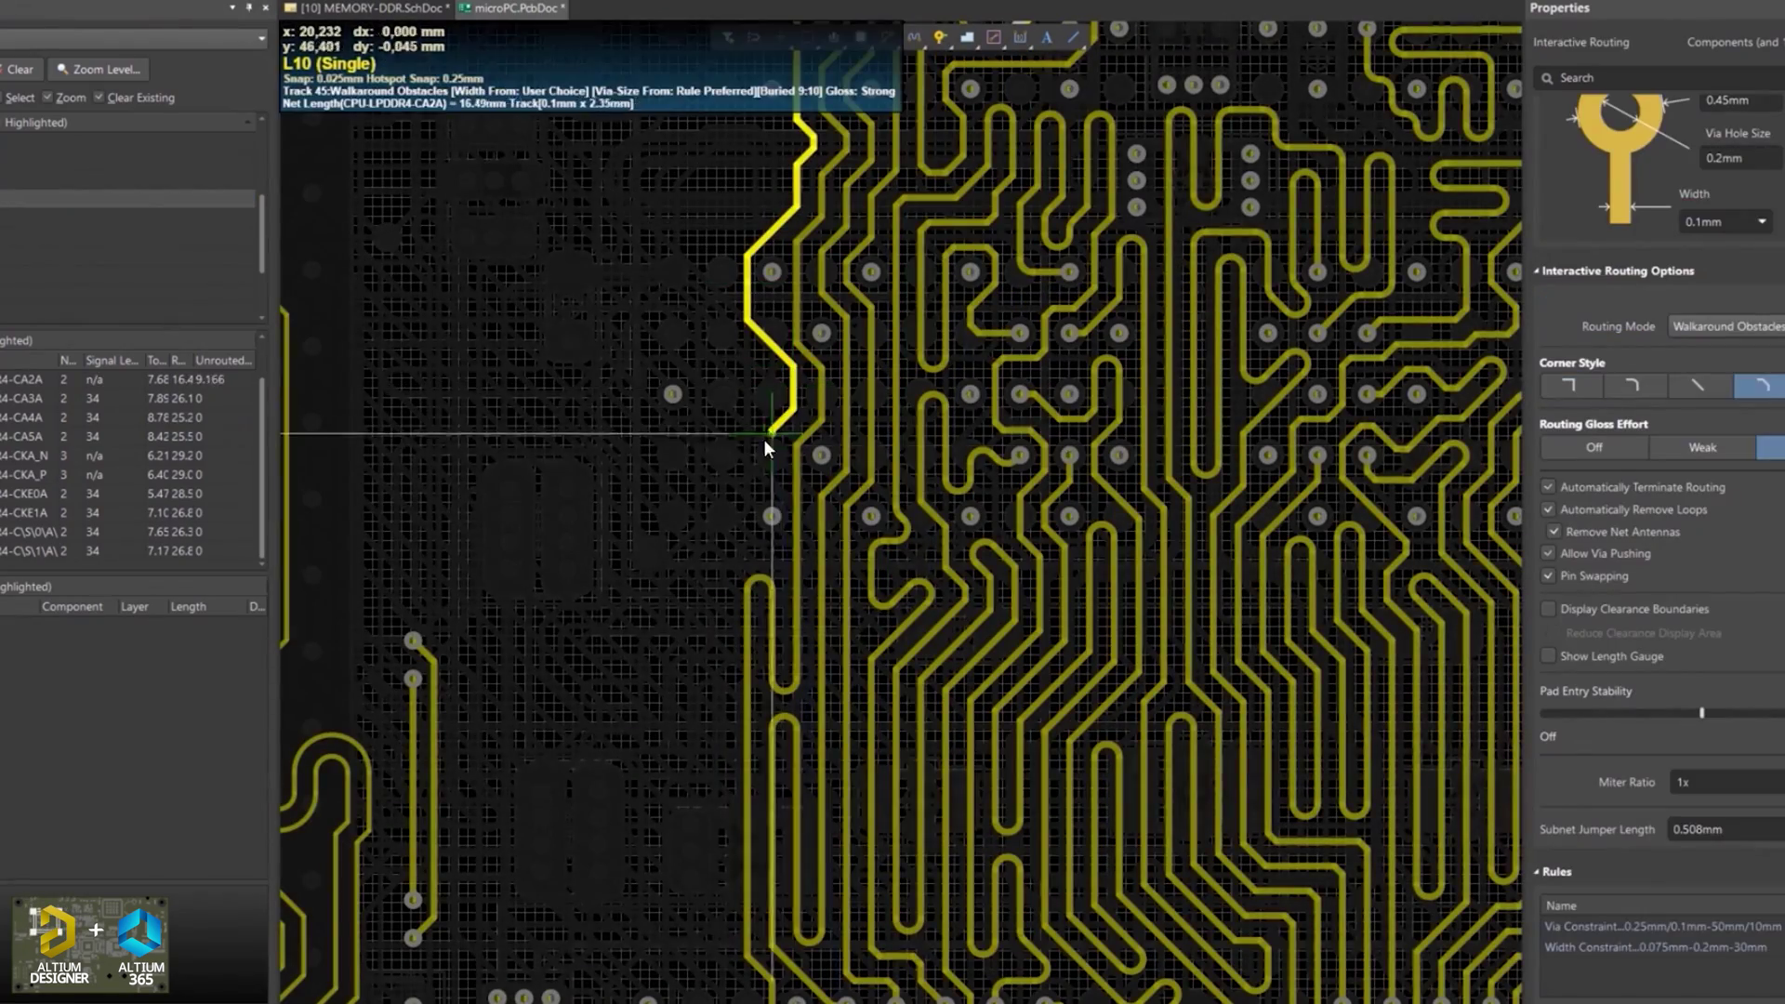
pyautogui.press('space')
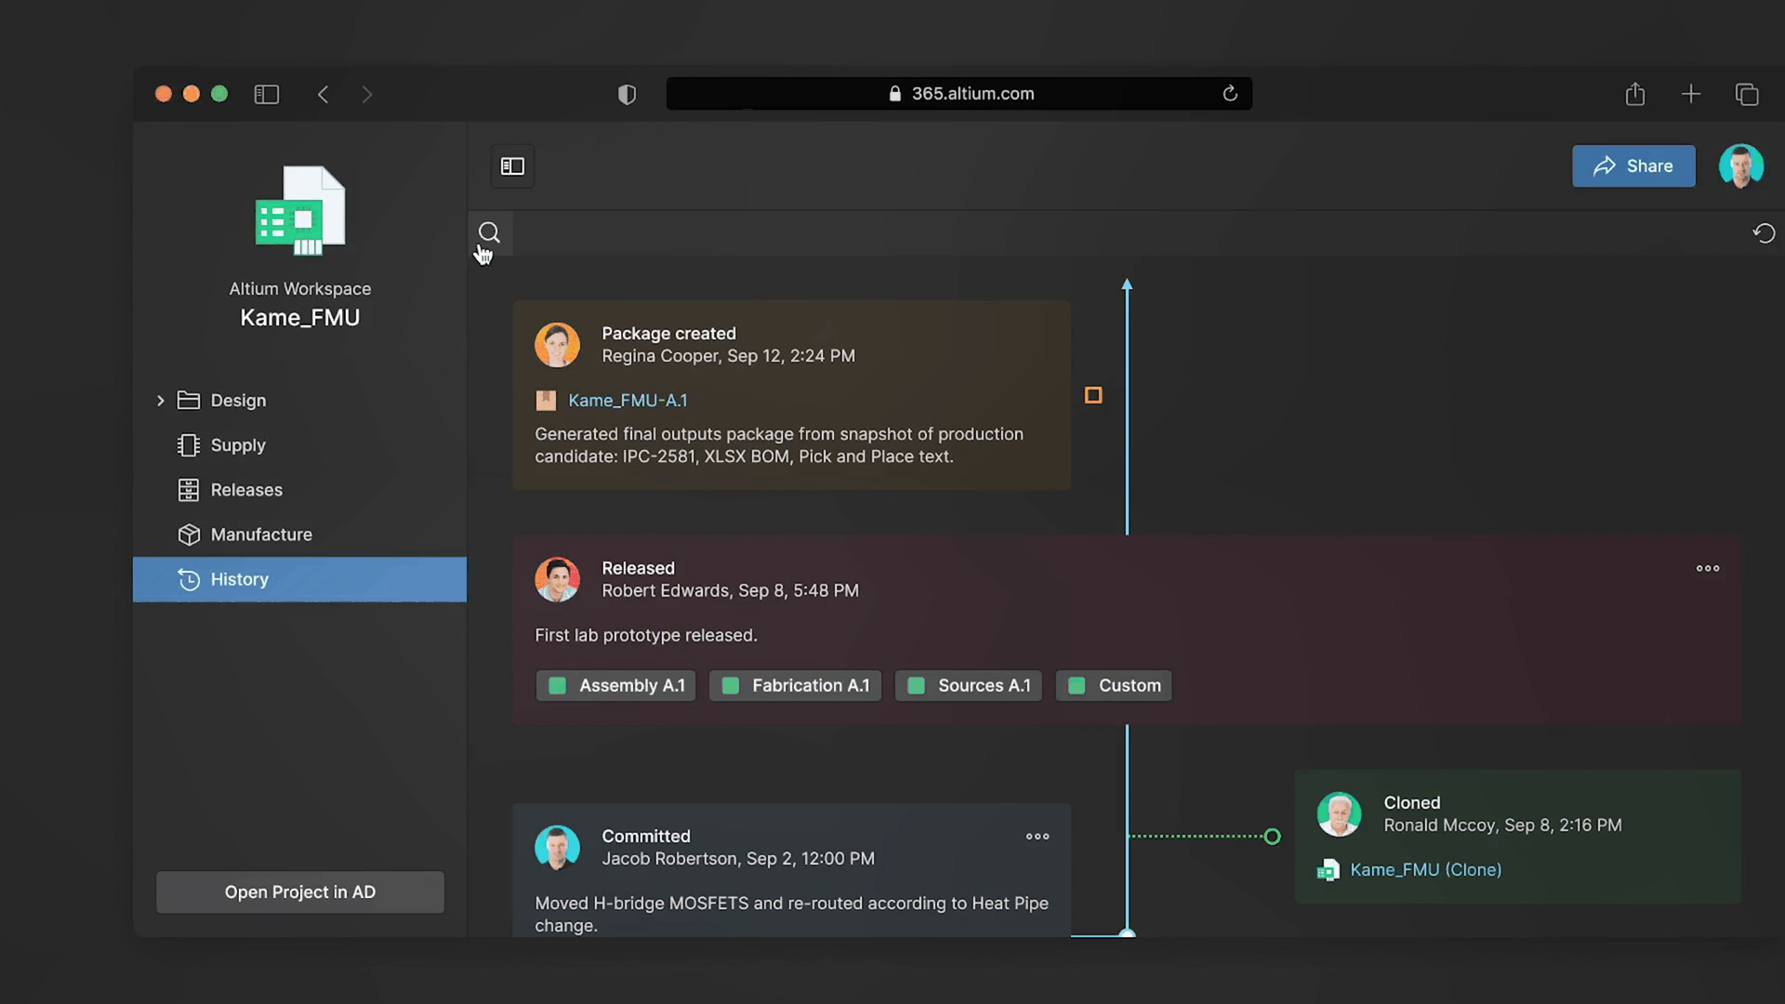
# Search the Kame_FMU project history for "r93" and compare the H-bridge MOSFET commit with another version to inspect R93
pyautogui.click(489, 232)
pyautogui.write('r93')
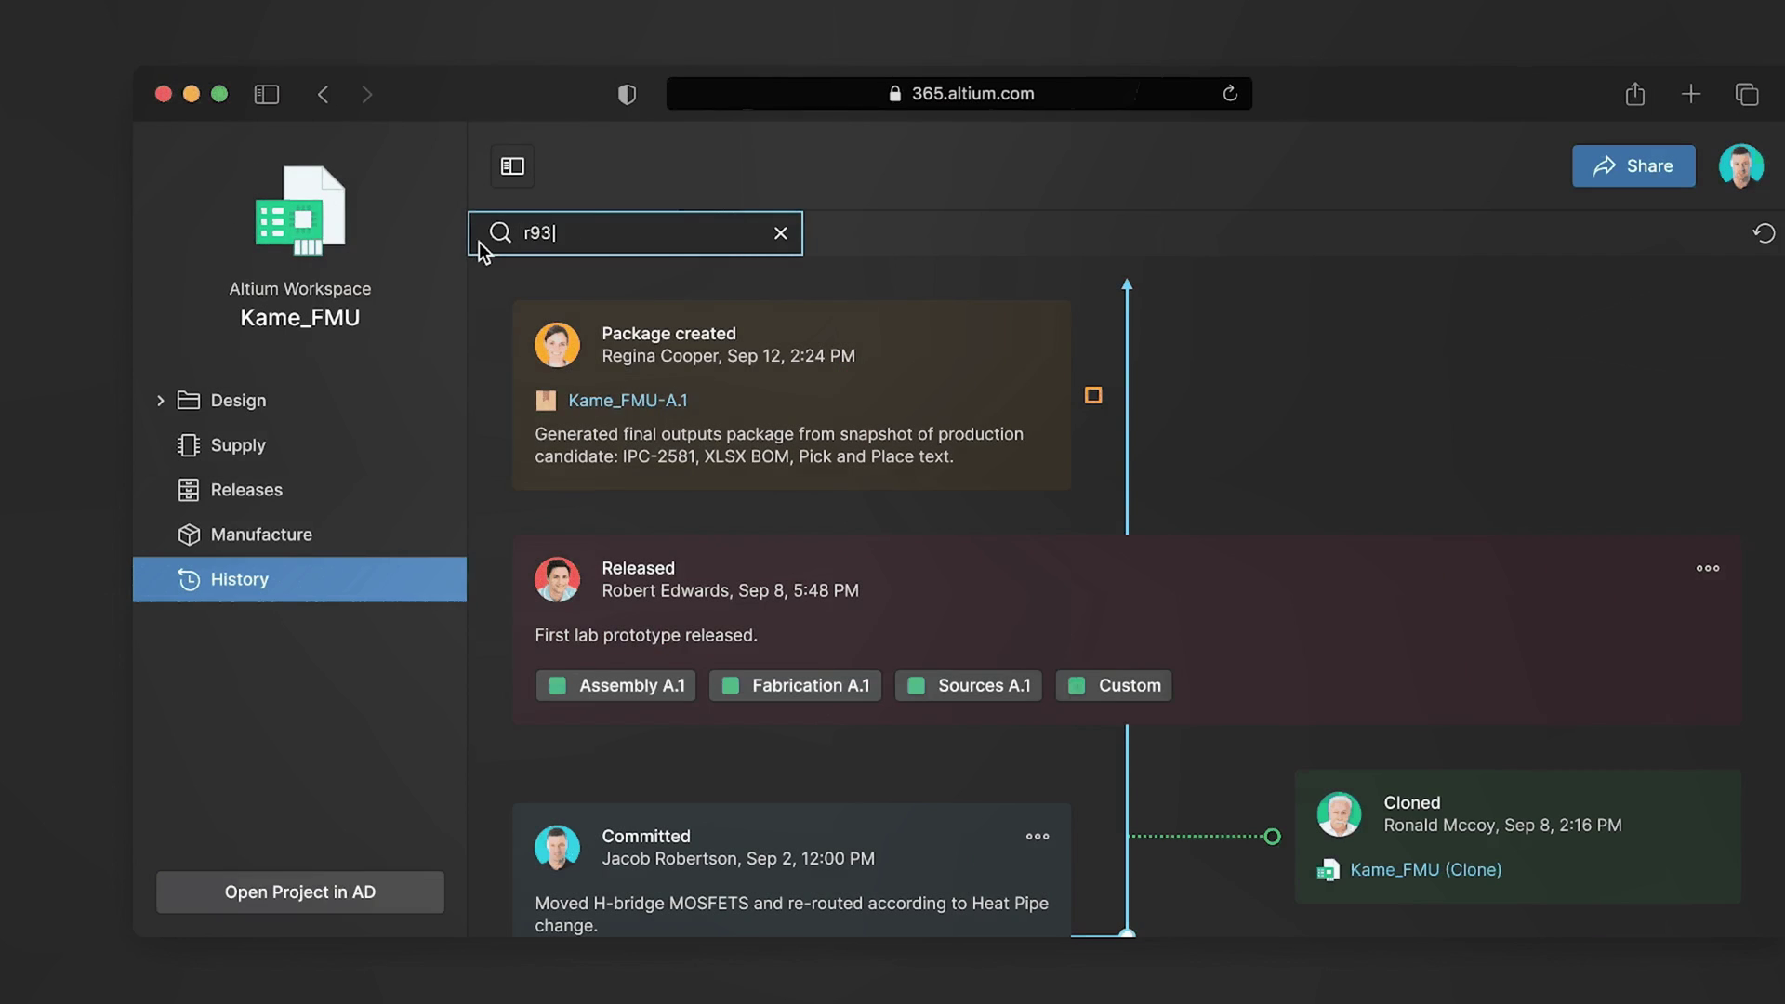
pyautogui.click(1037, 333)
pyautogui.moveTo(1018, 433)
pyautogui.click(1115, 467)
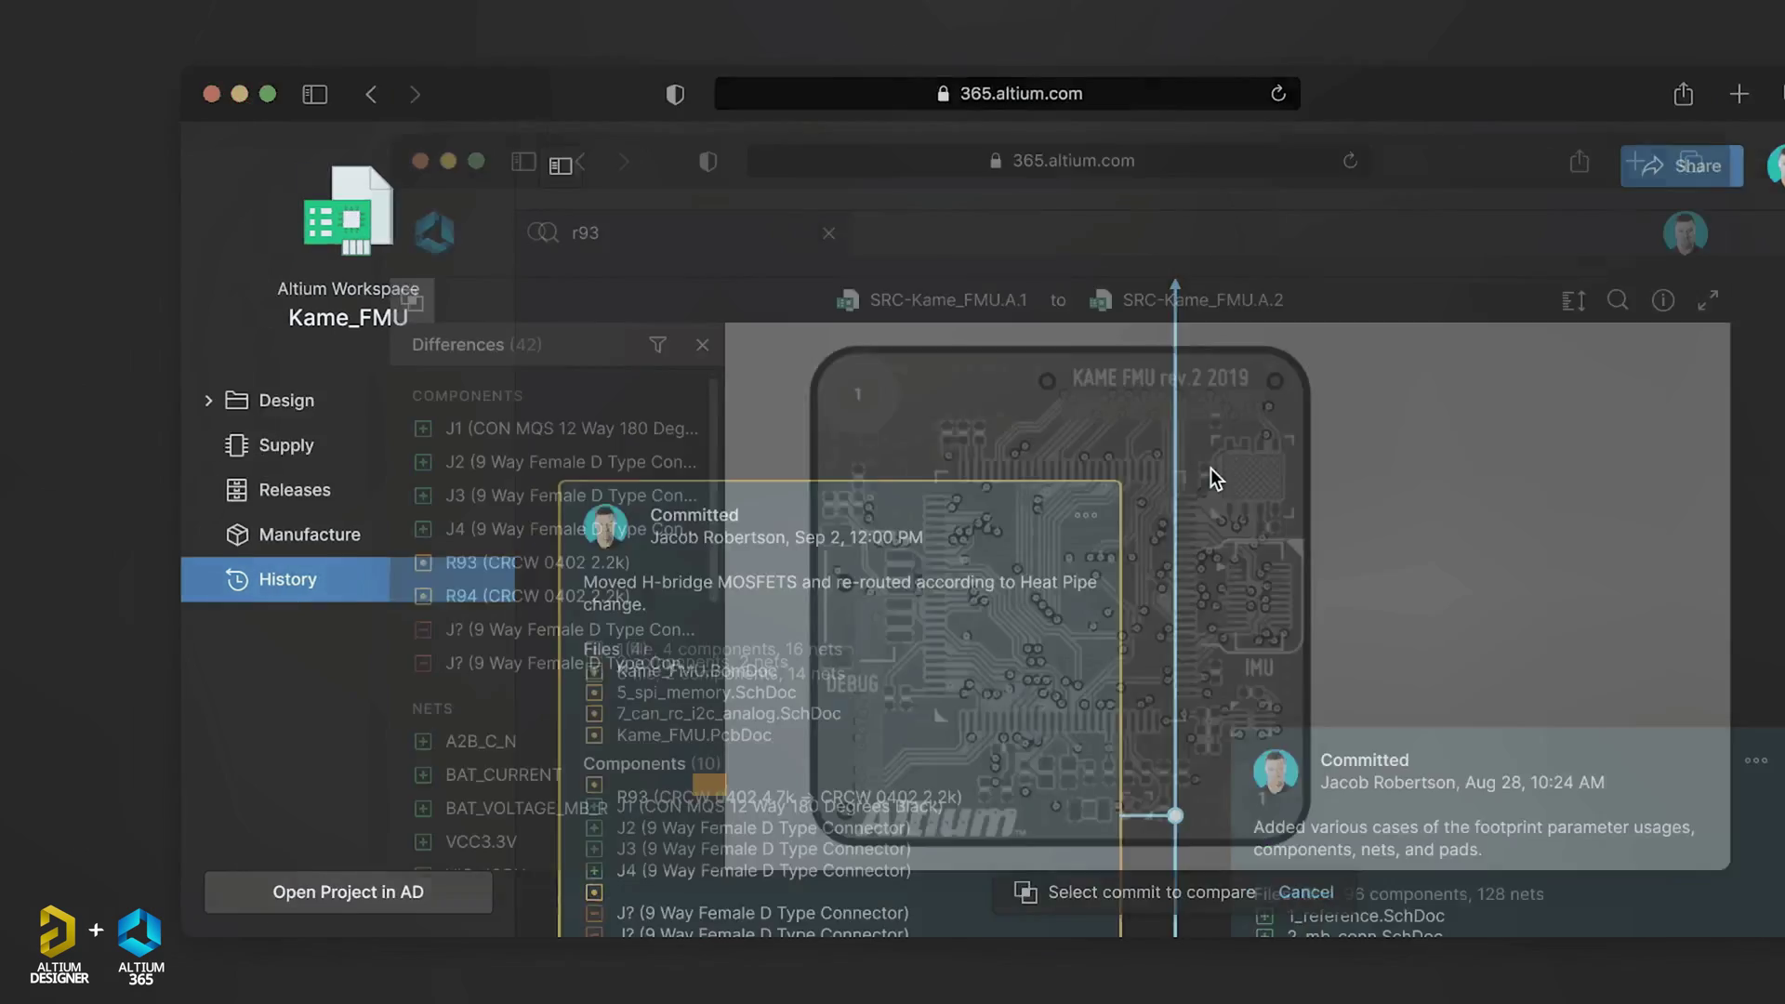
pyautogui.click(372, 562)
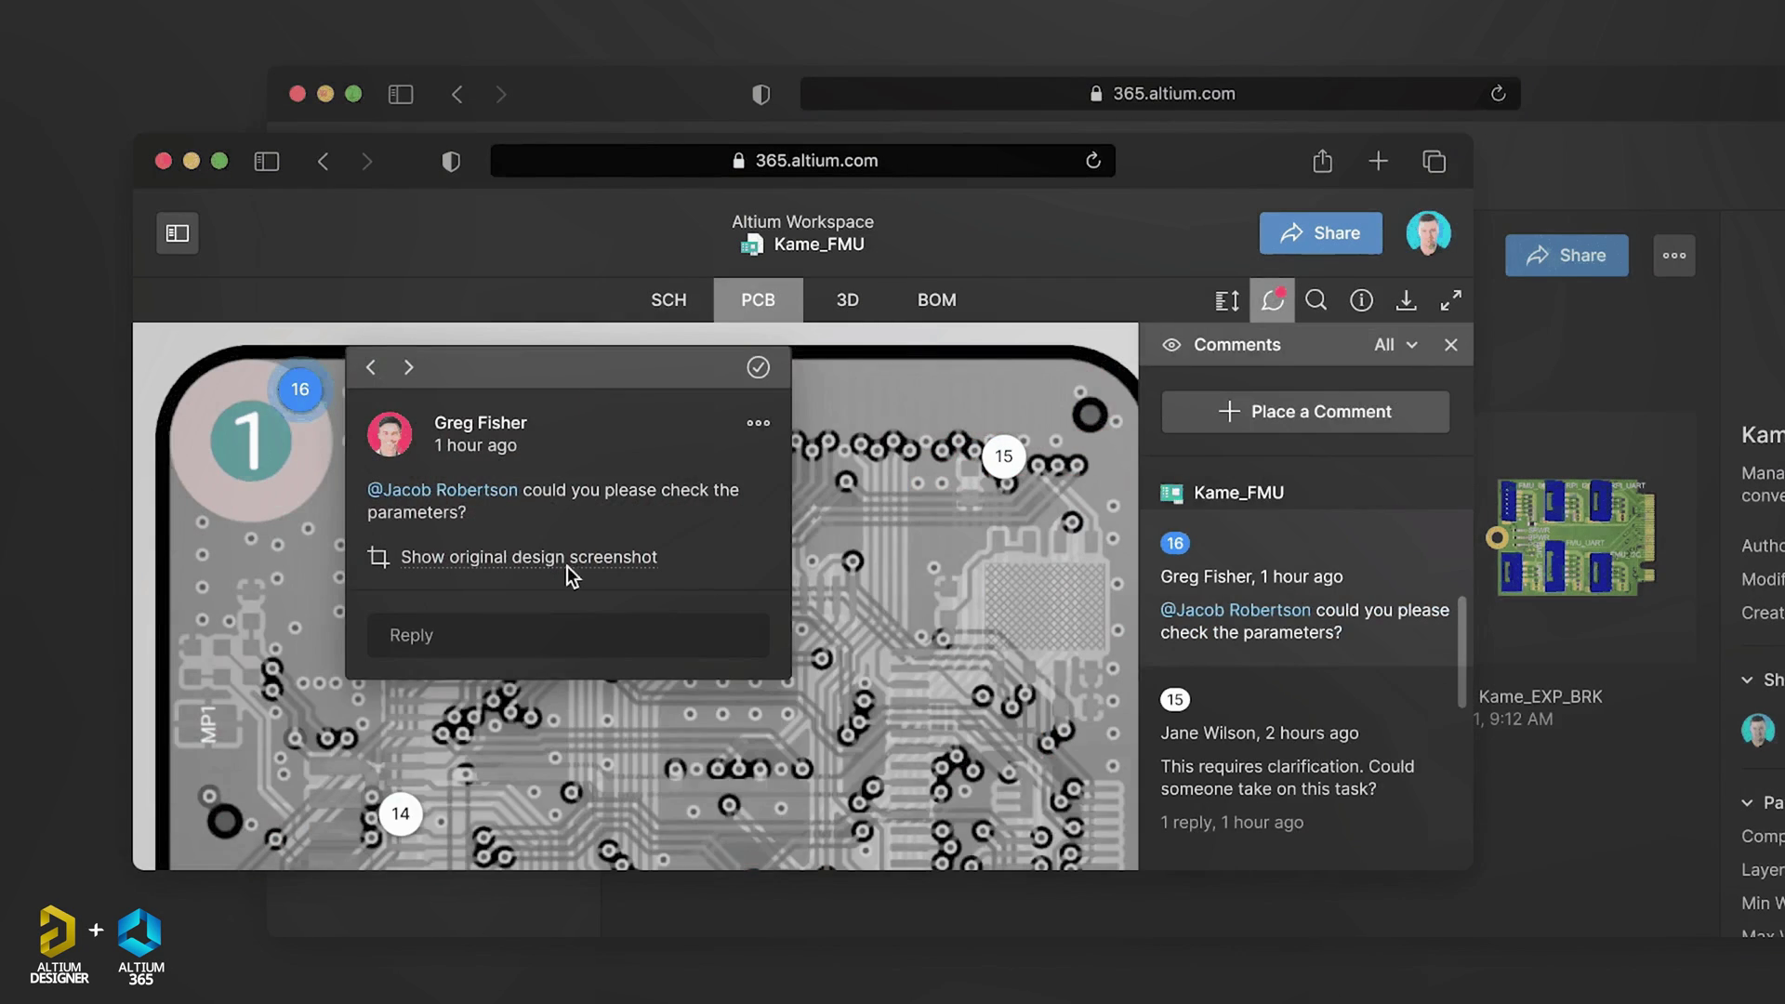
# Reply "Done" to comment 16 on the Kame_FMU PCB, mentioning the comment's author
pyautogui.click(556, 632)
pyautogui.write('@gl')
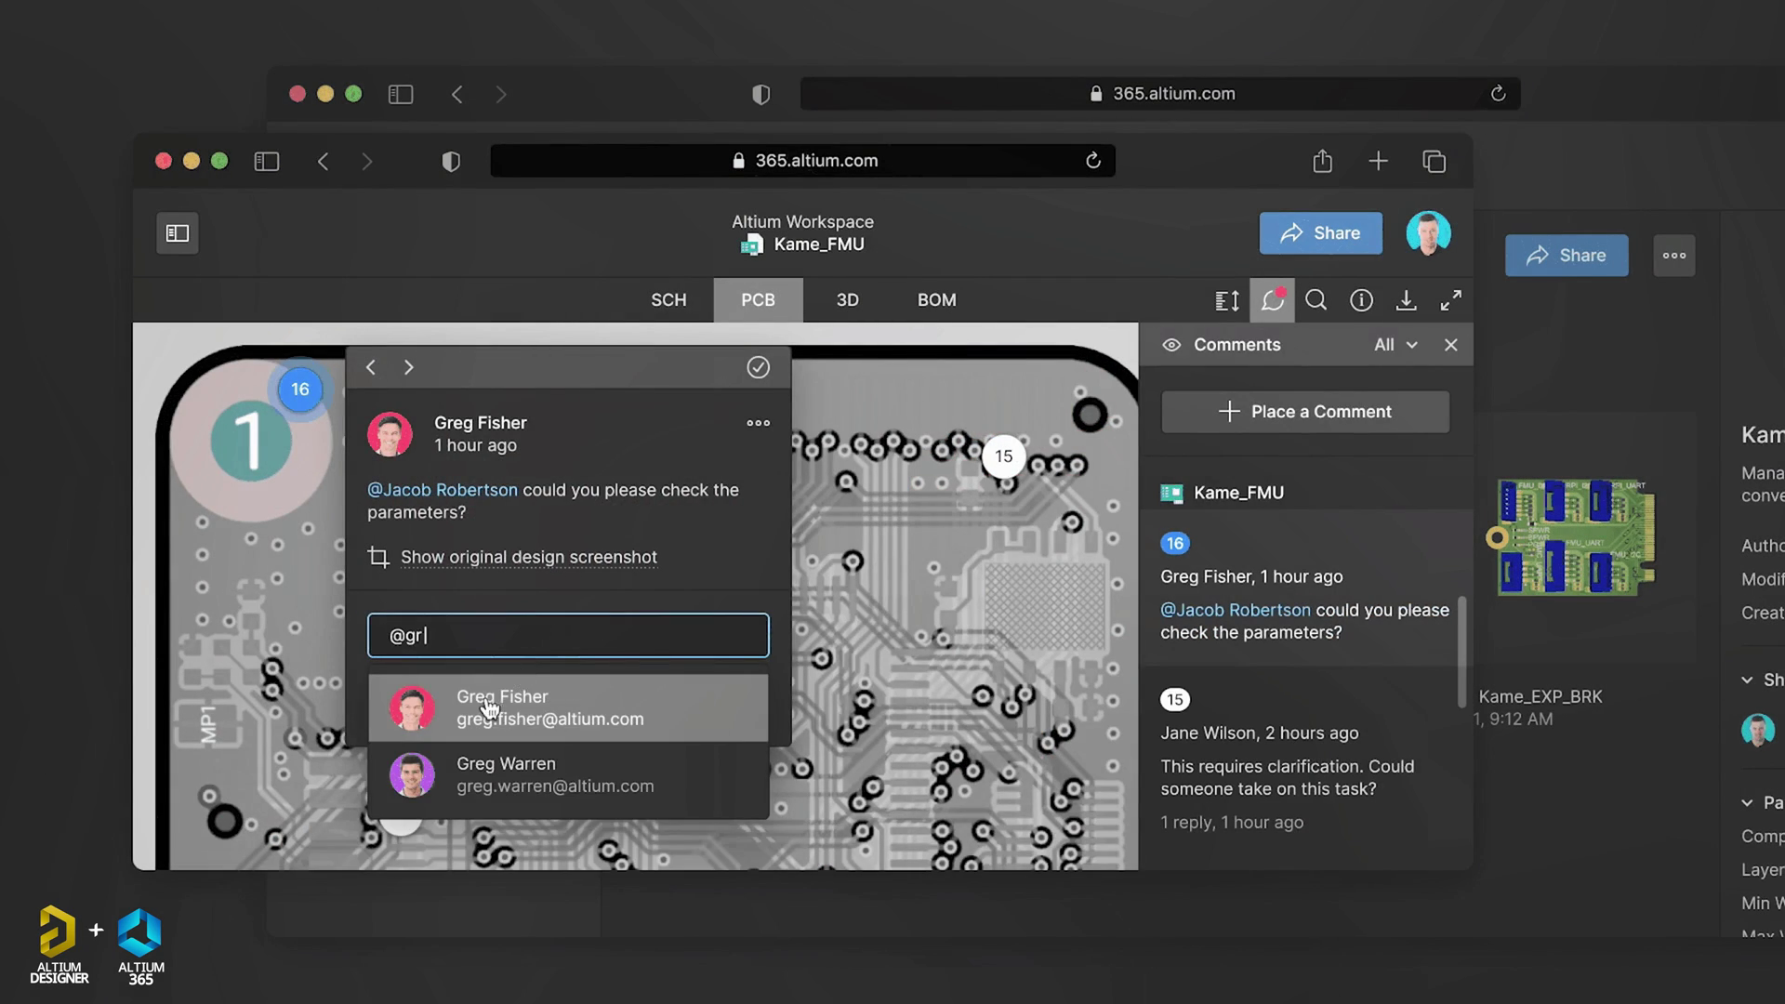
pyautogui.click(487, 707)
pyautogui.write('Done')
pyautogui.click(600, 703)
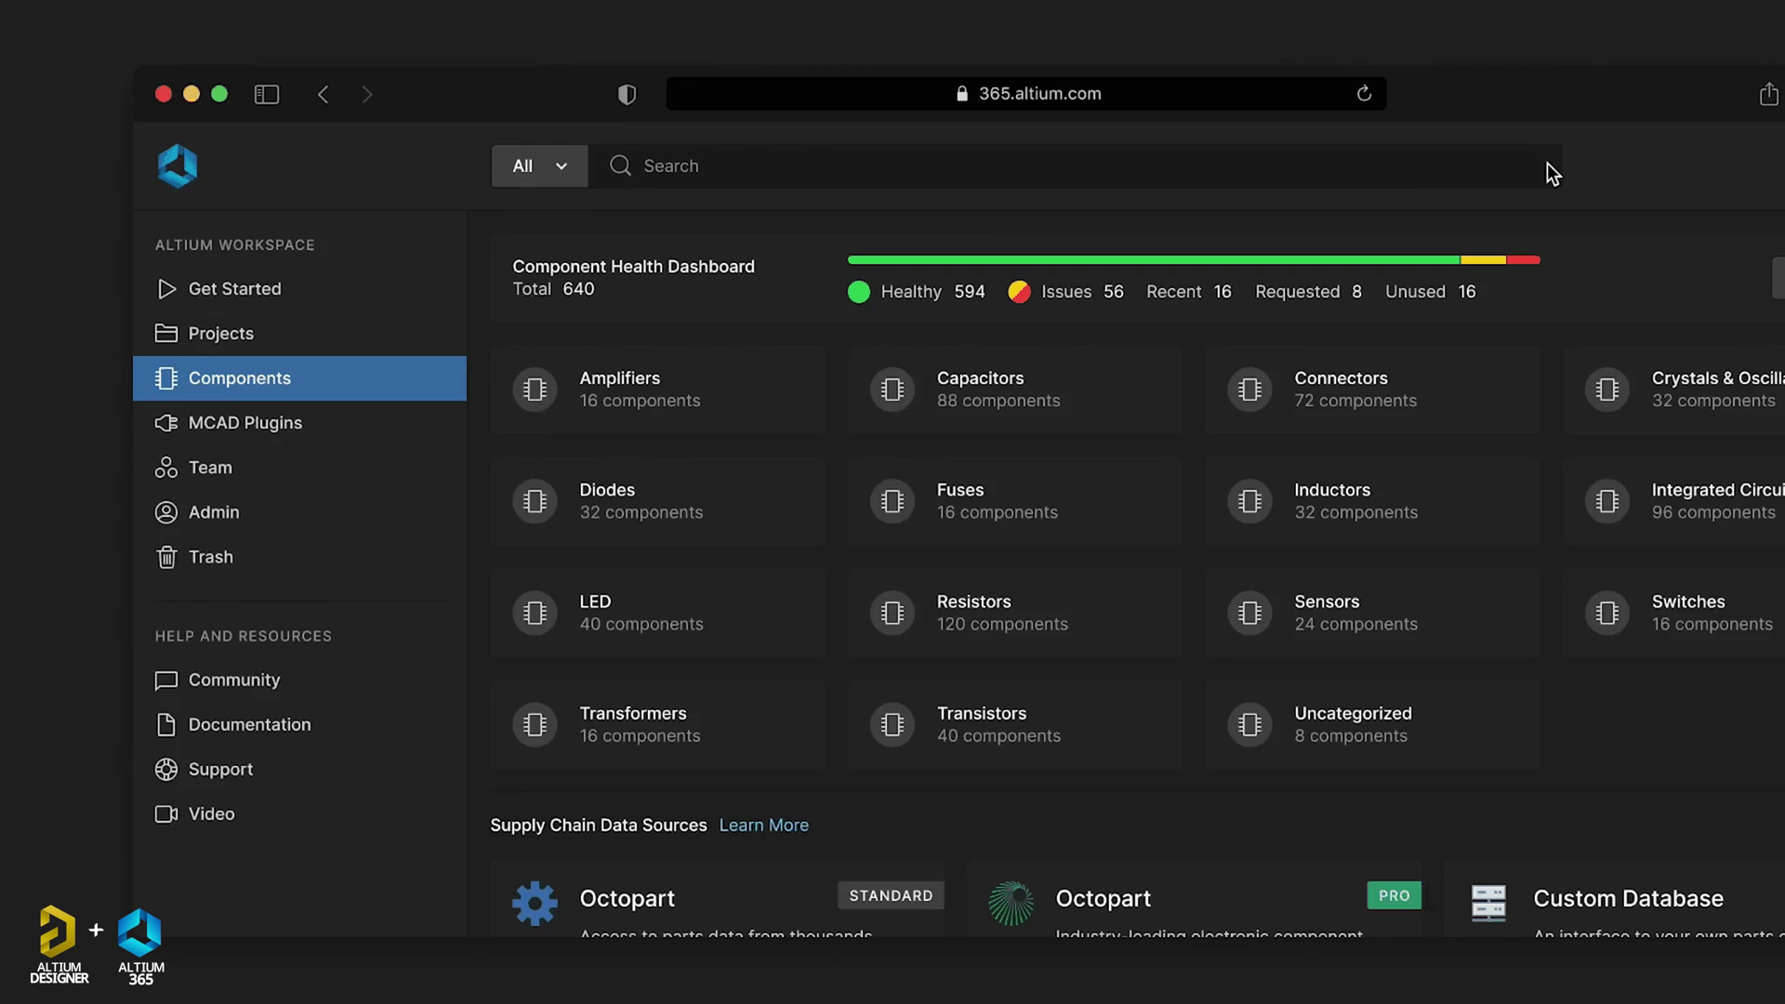
# Filter the workspace's Capacitors category to parts with a capacitance of 100uF
pyautogui.click(1113, 388)
pyautogui.click(792, 169)
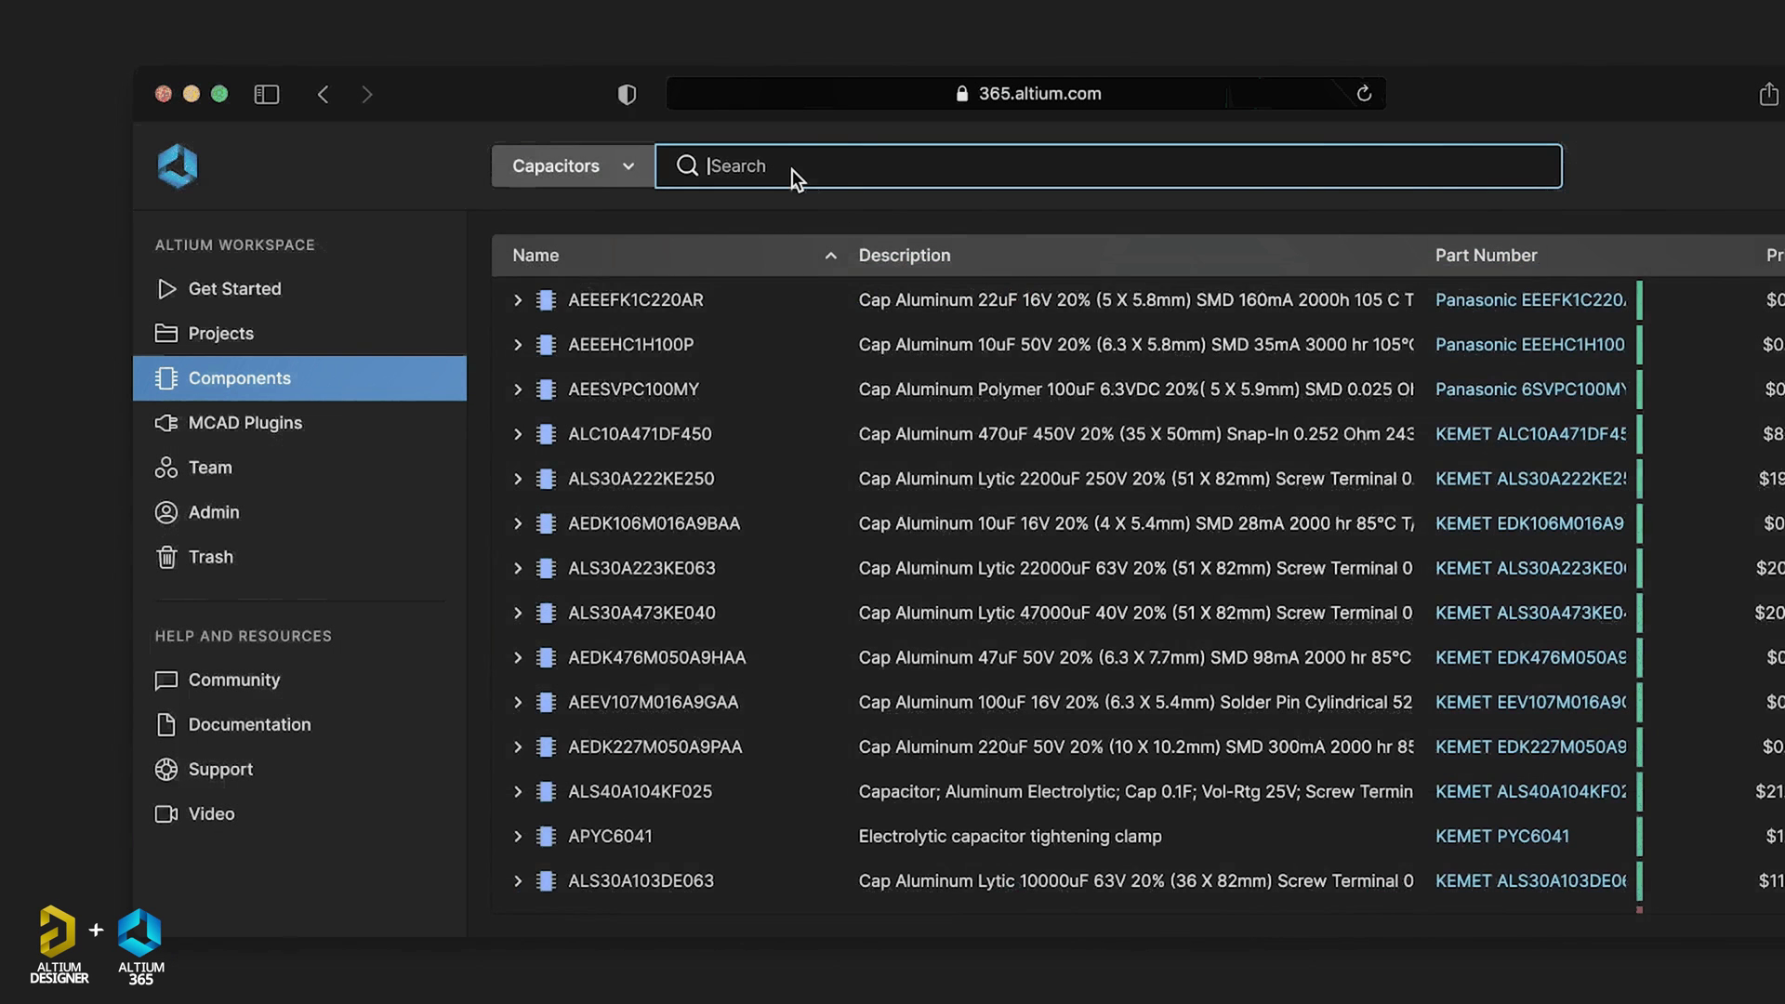
pyautogui.write('#cap')
pyautogui.press('Return')
pyautogui.write('100uF')
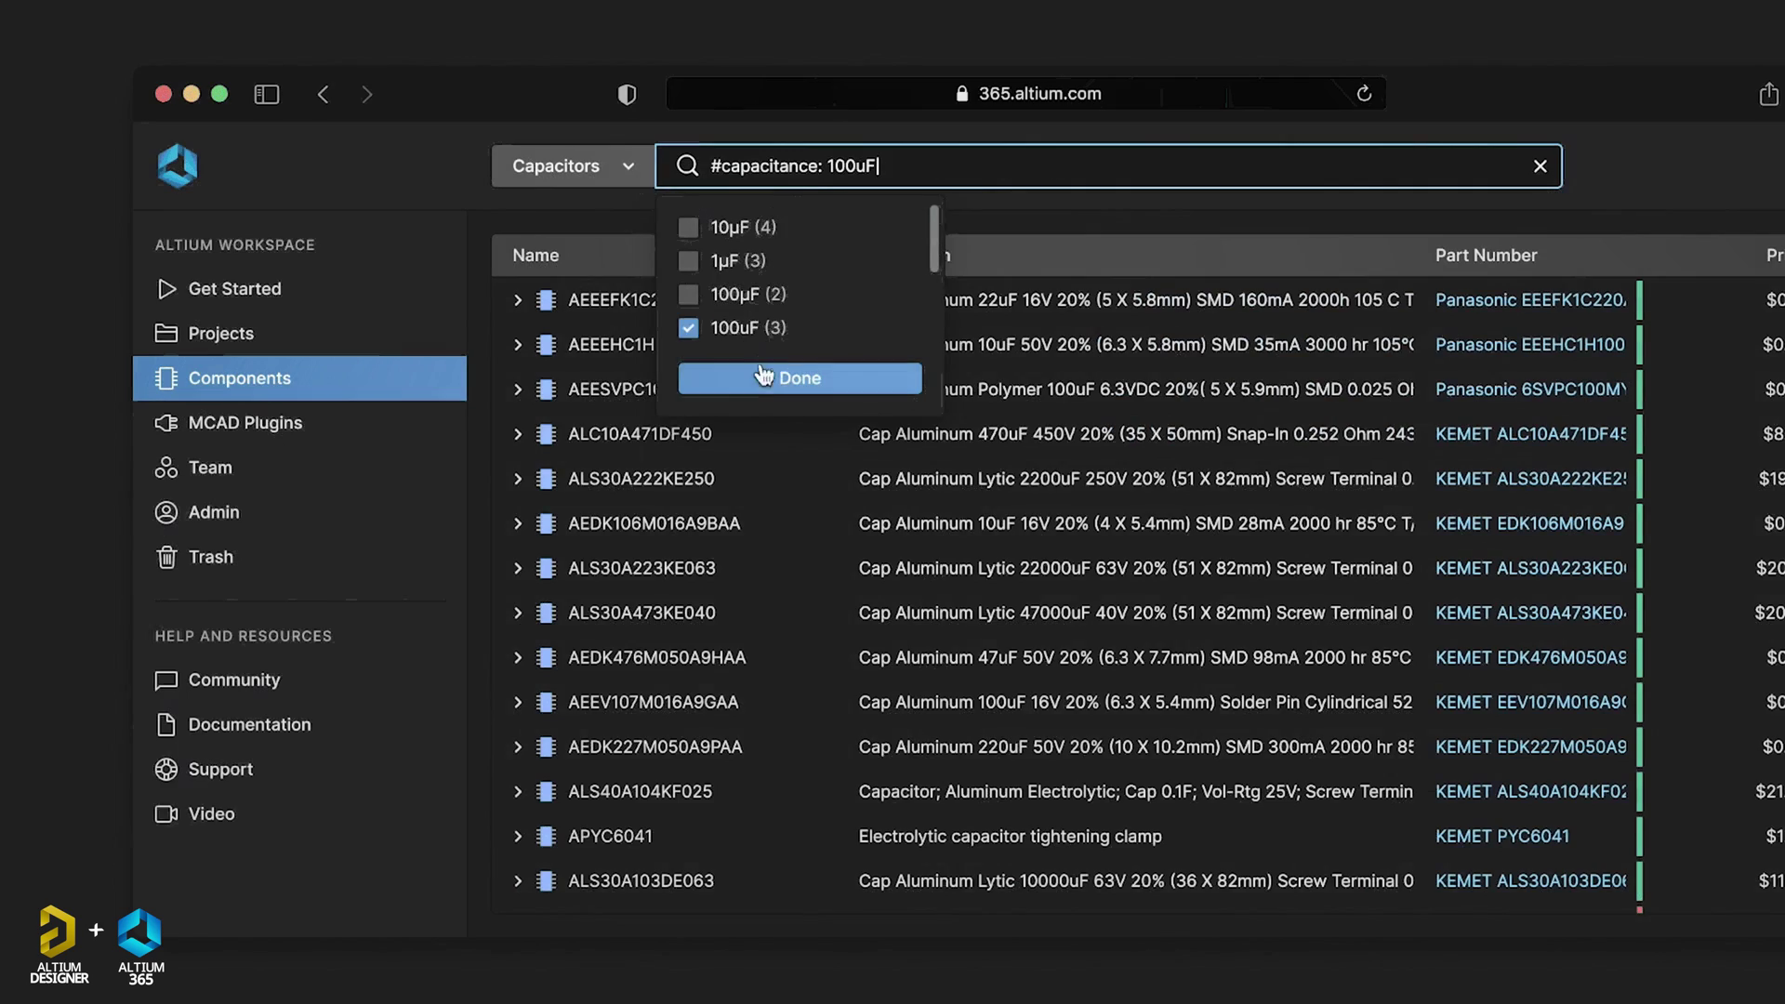
pyautogui.click(763, 376)
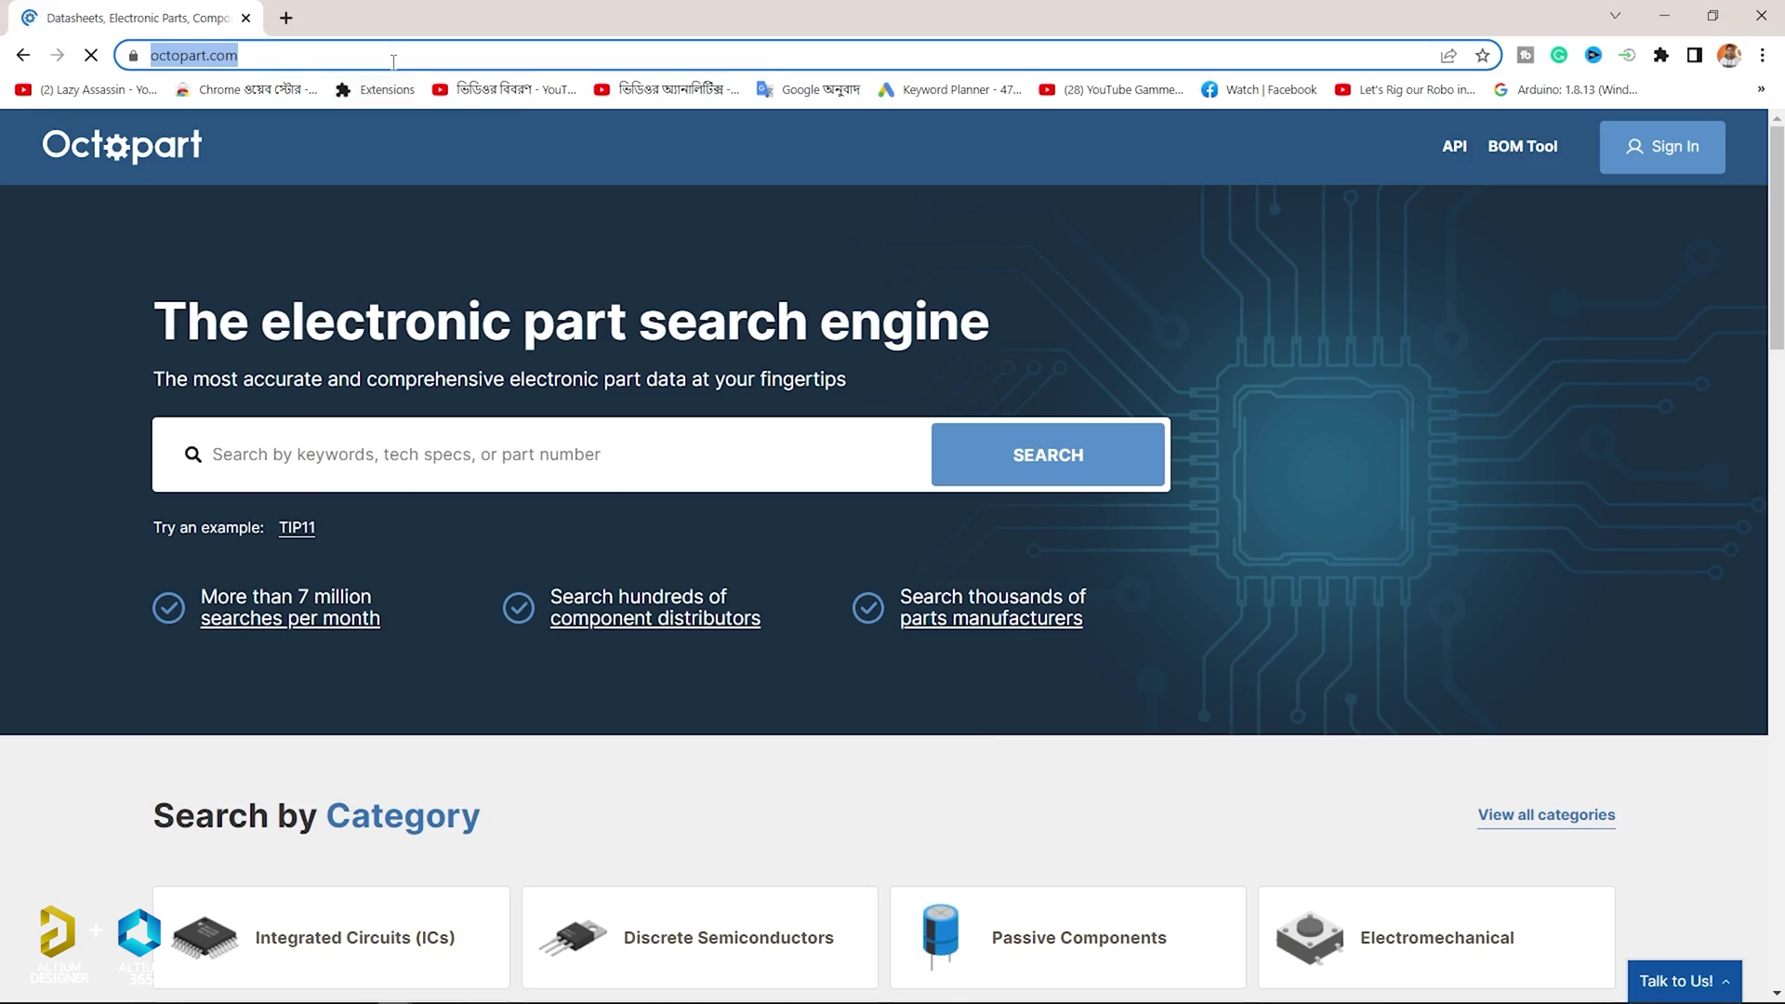
# Browse Octopart's integrated circuits down to embedded processors and controllers, and list the microcontrollers made by Microchip
pyautogui.scroll(-7, 892, 557)
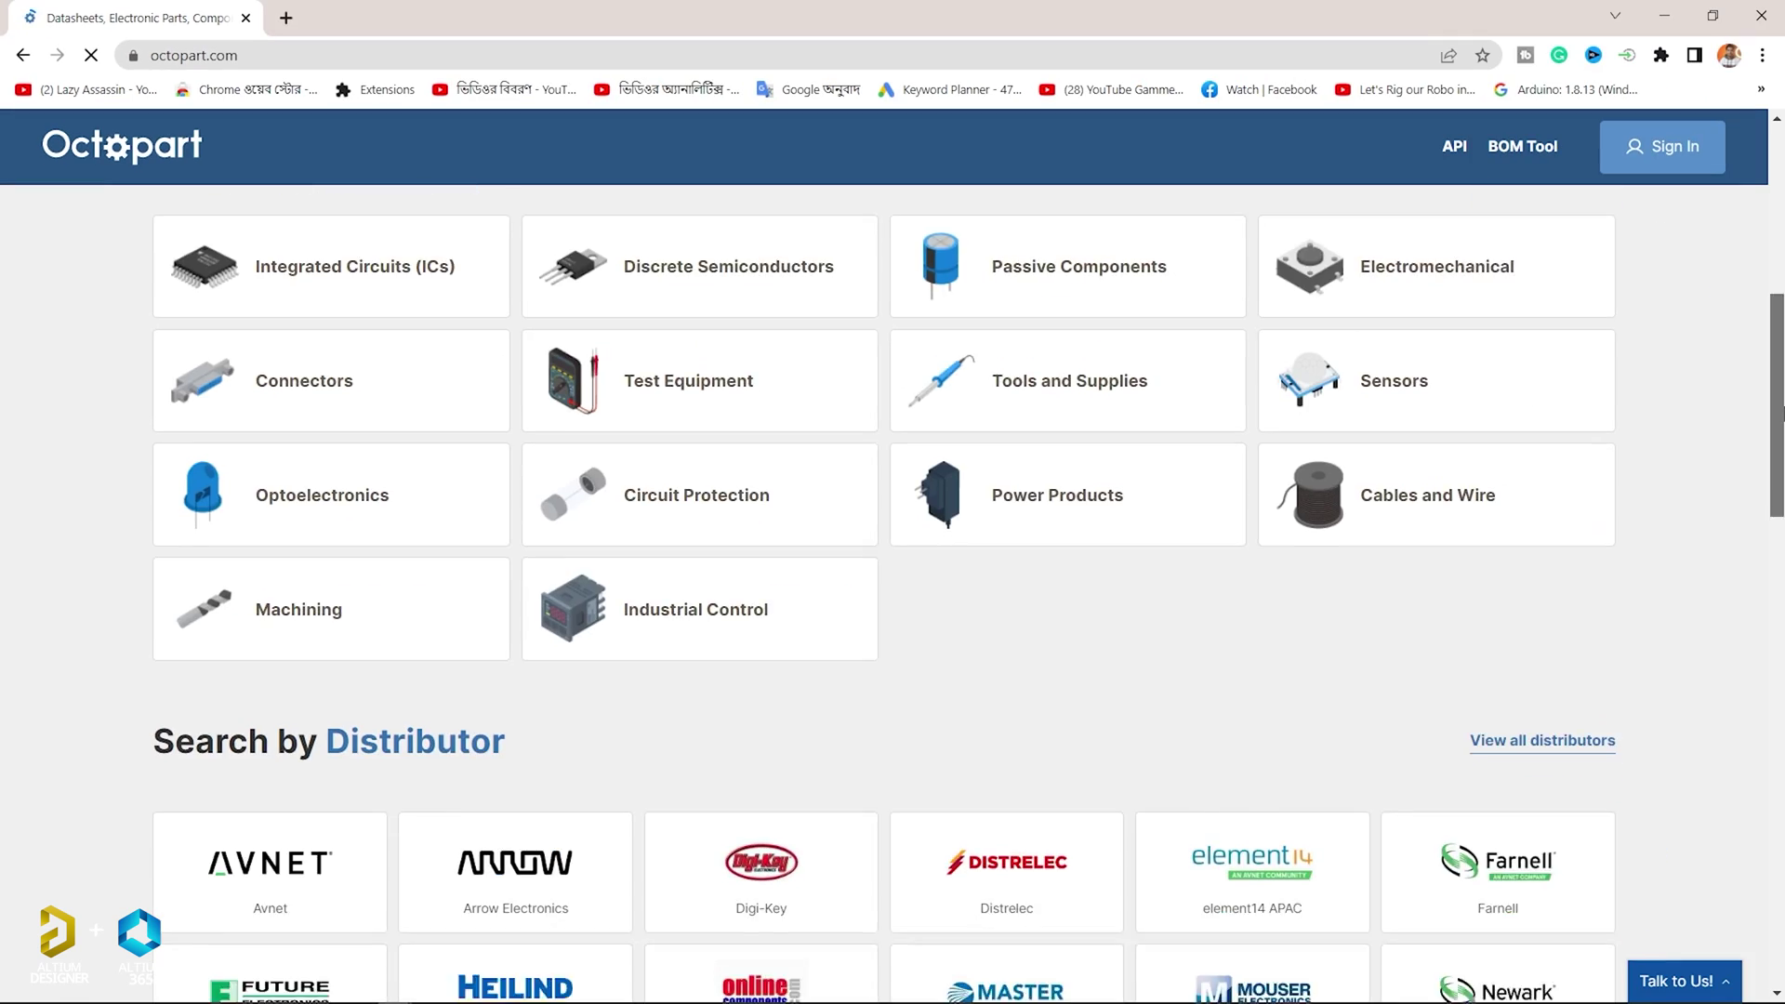
pyautogui.moveTo(1782, 411)
pyautogui.mouseDown()
pyautogui.moveTo(1782, 830)
pyautogui.moveTo(1773, 382)
pyautogui.mouseUp()
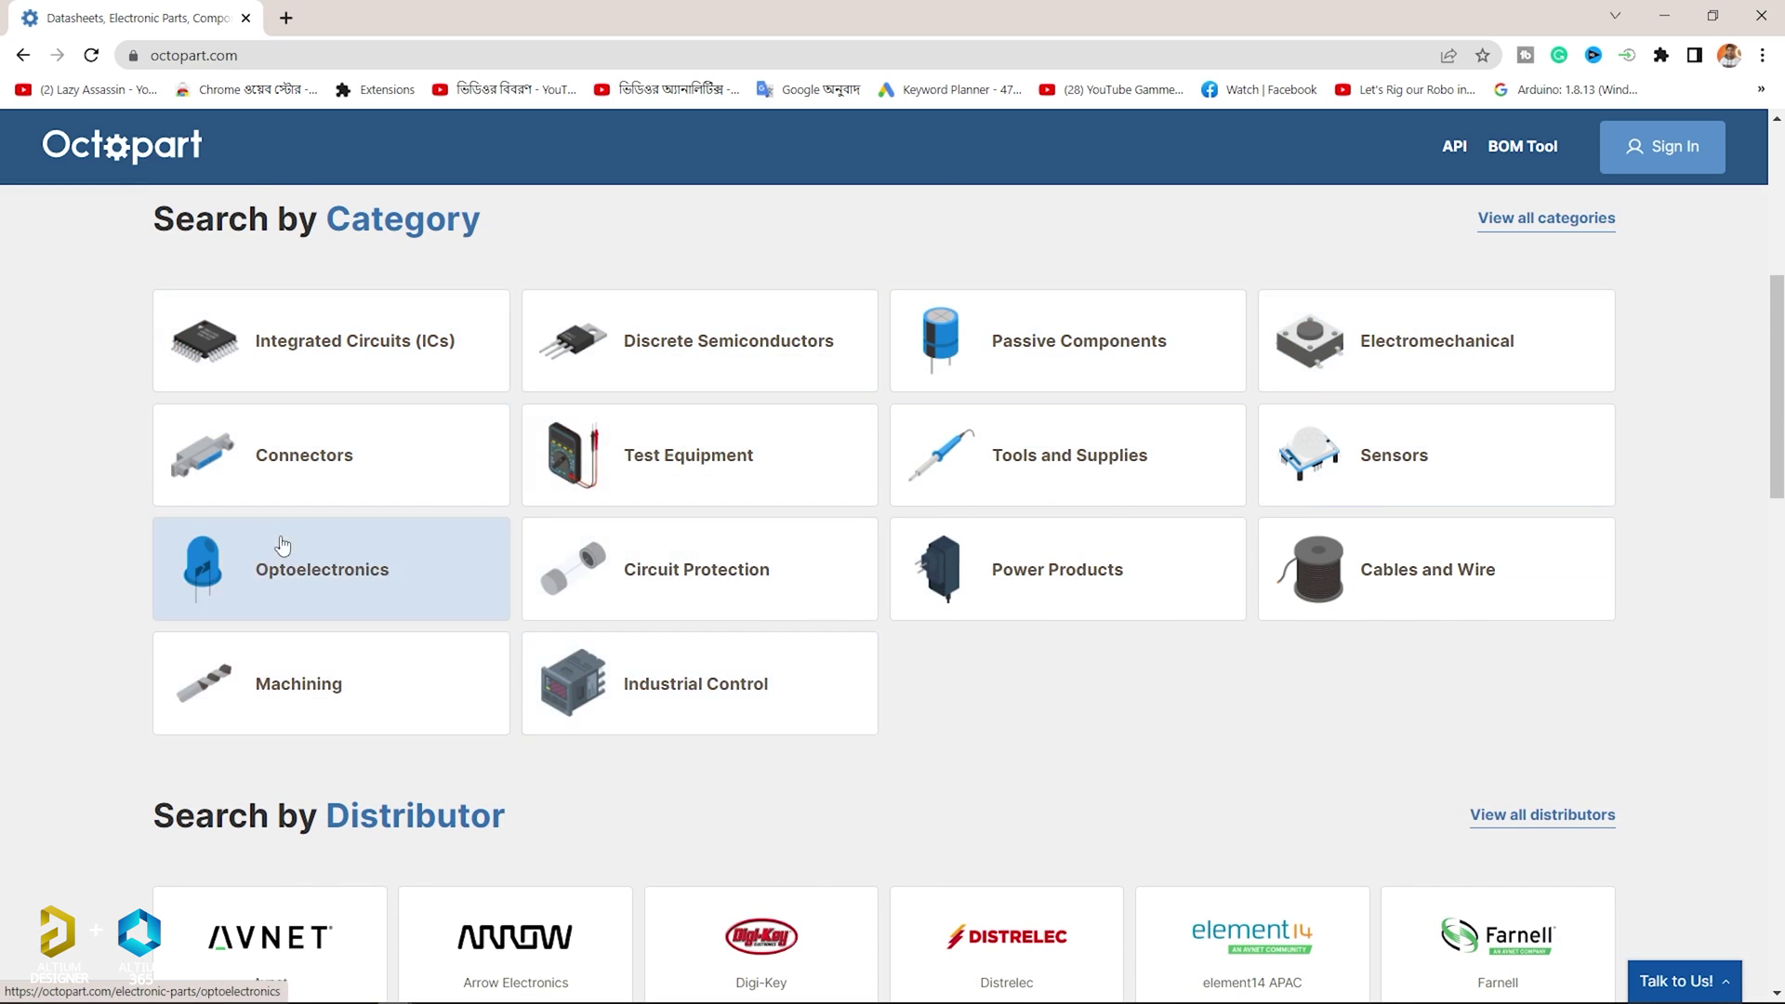
pyautogui.click(377, 346)
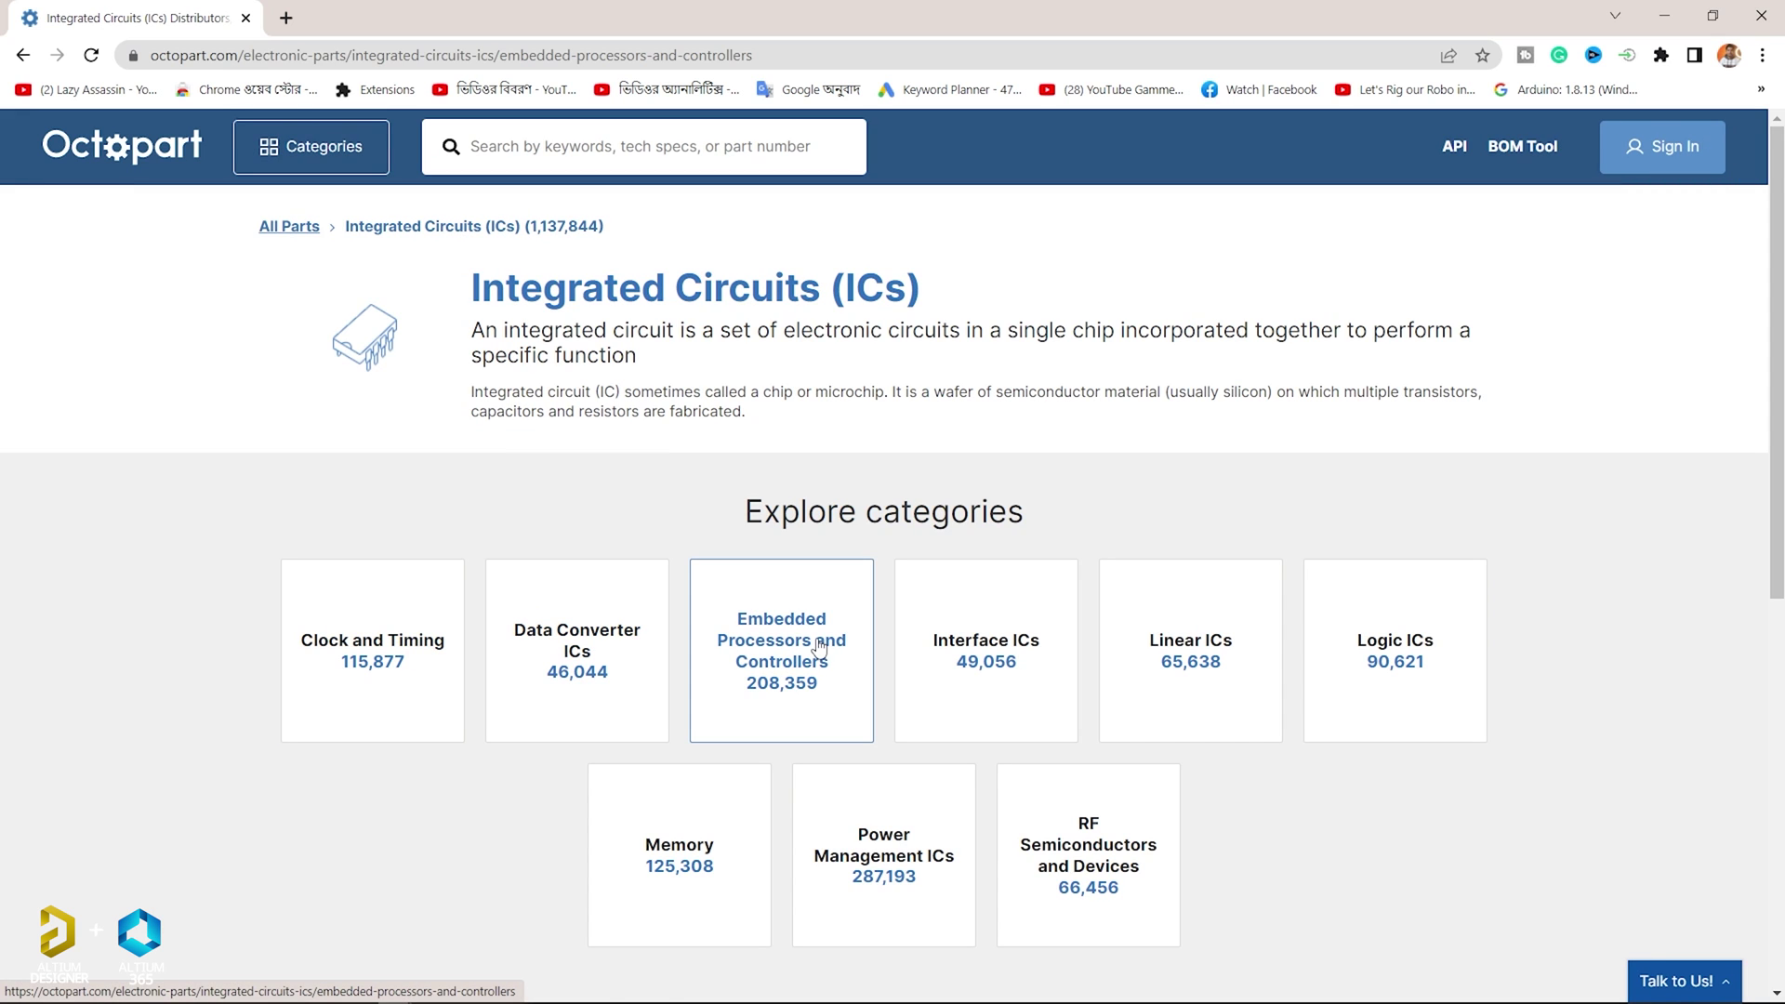
pyautogui.scroll(-3, 650, 568)
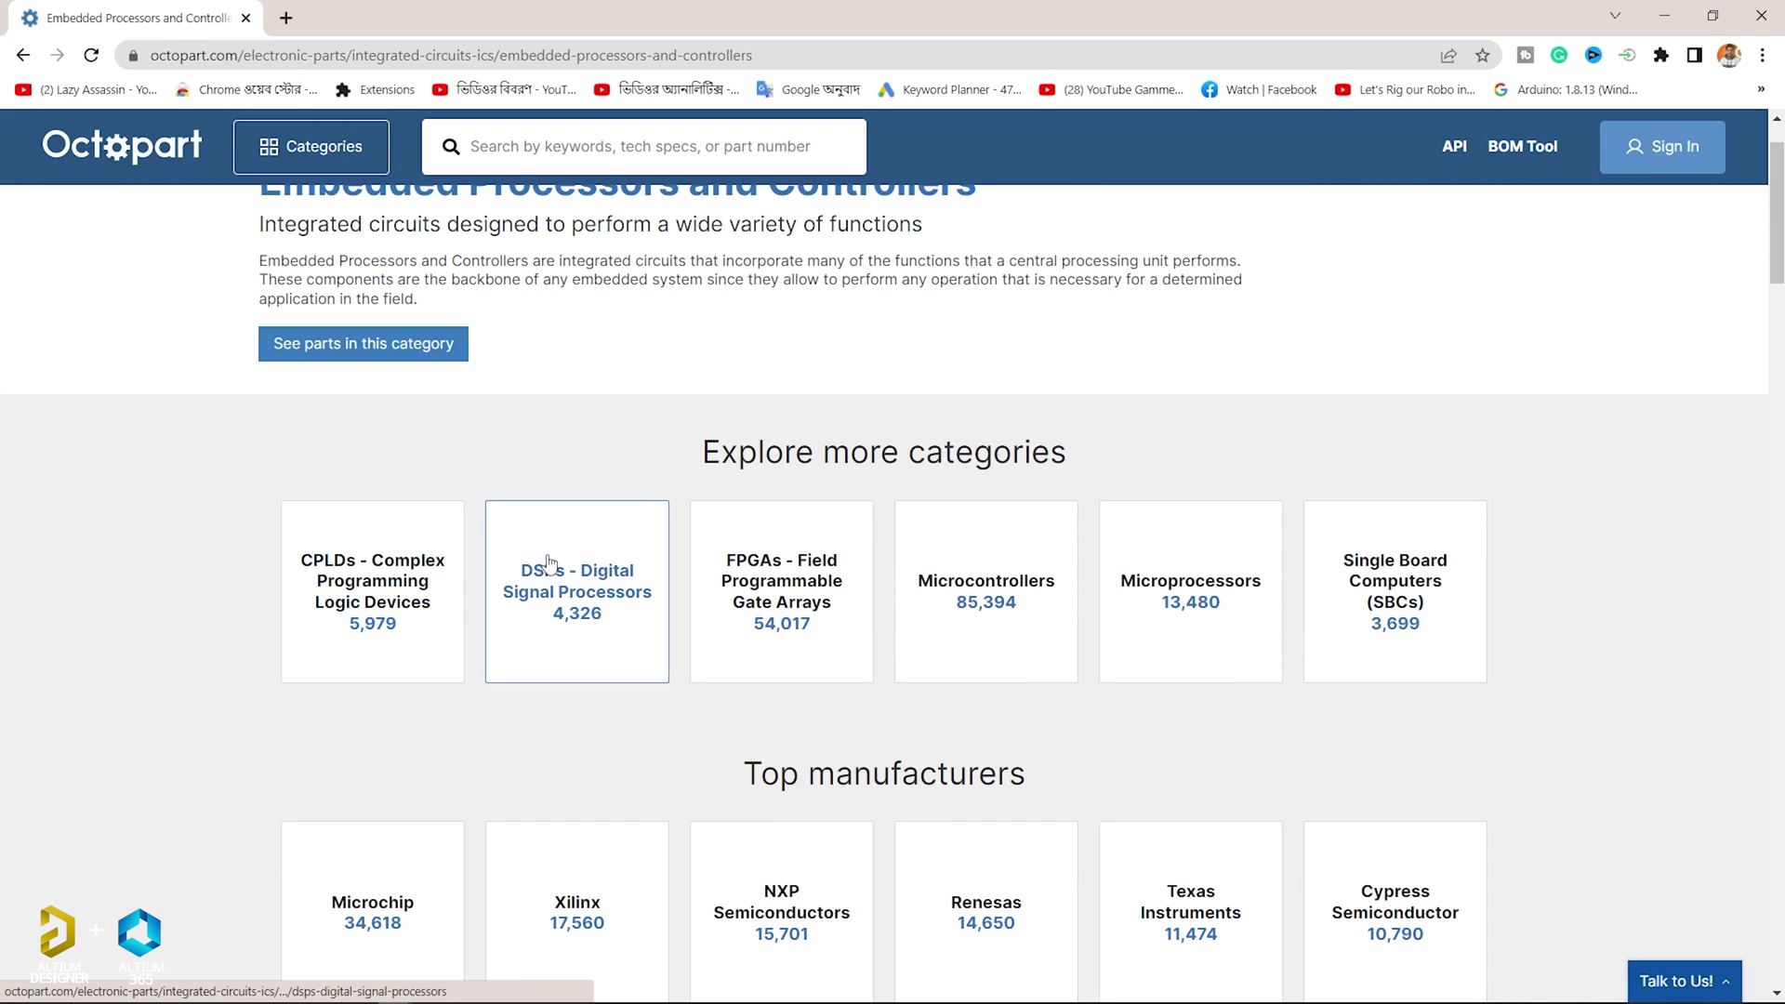
pyautogui.scroll(-2, 557, 569)
pyautogui.scroll(3, 601, 561)
pyautogui.click(985, 683)
pyautogui.click(390, 618)
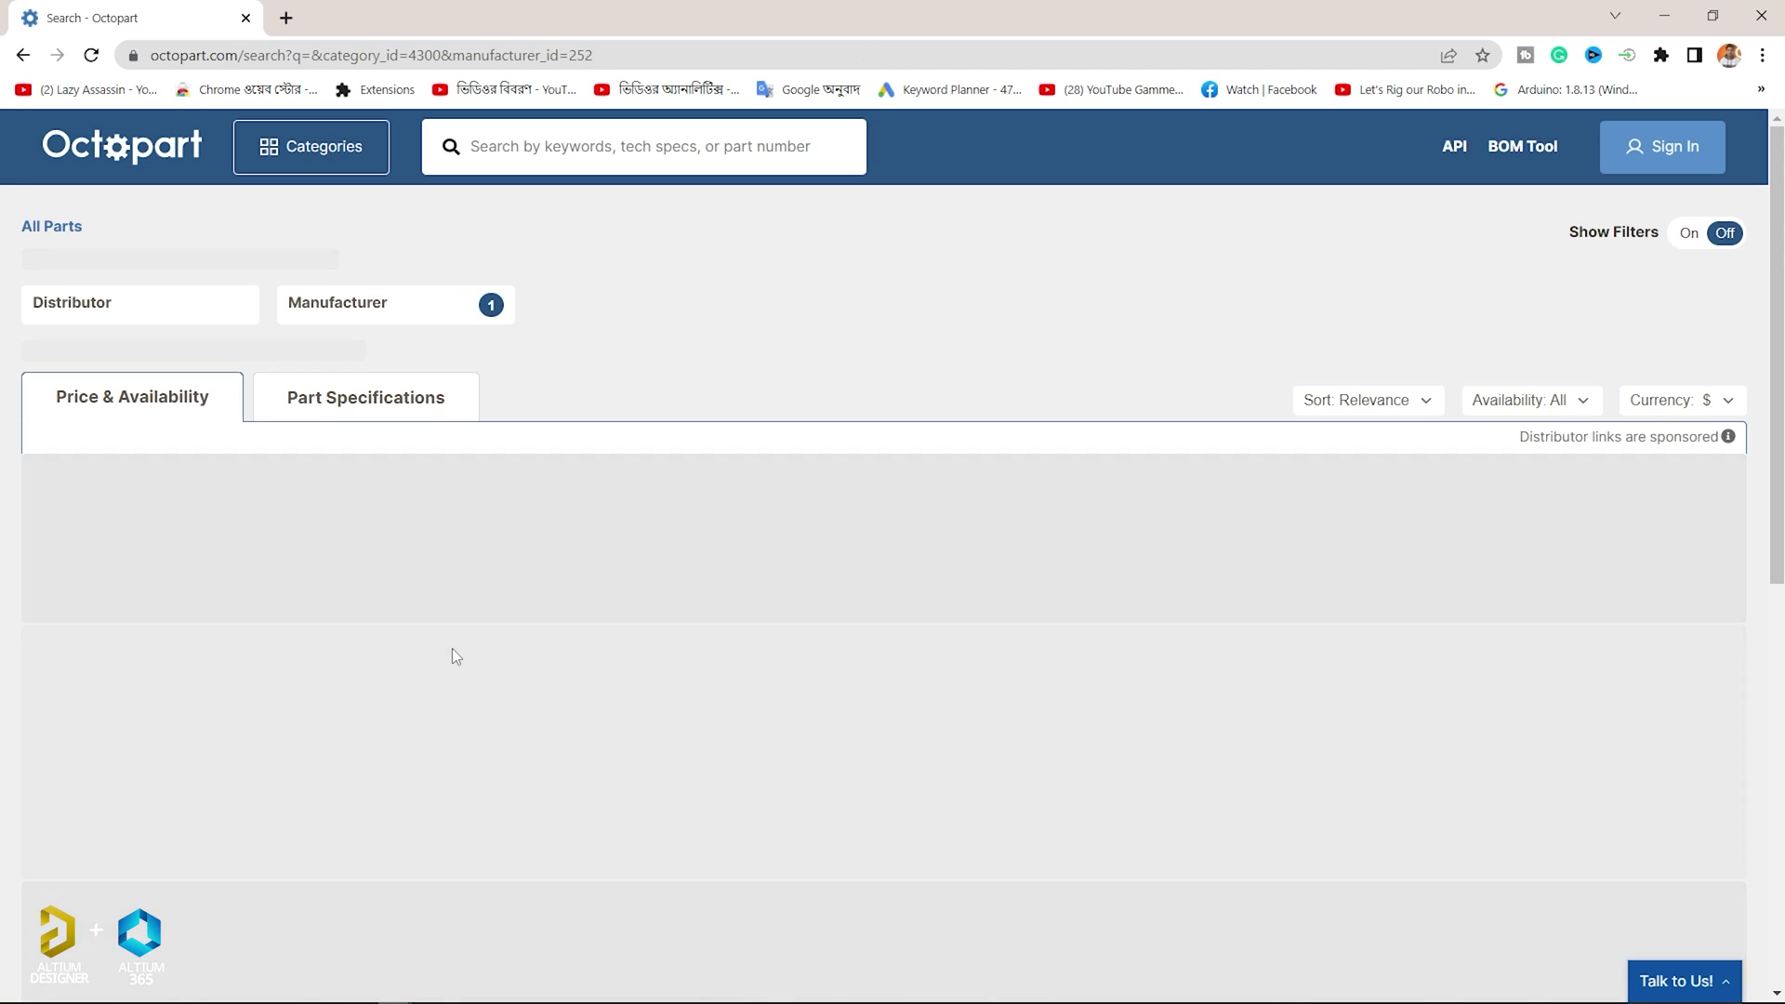
# Find the PIC16F628A-I/SO among the Microchip microcontrollers and open its datasheet
pyautogui.scroll(-5, 454, 628)
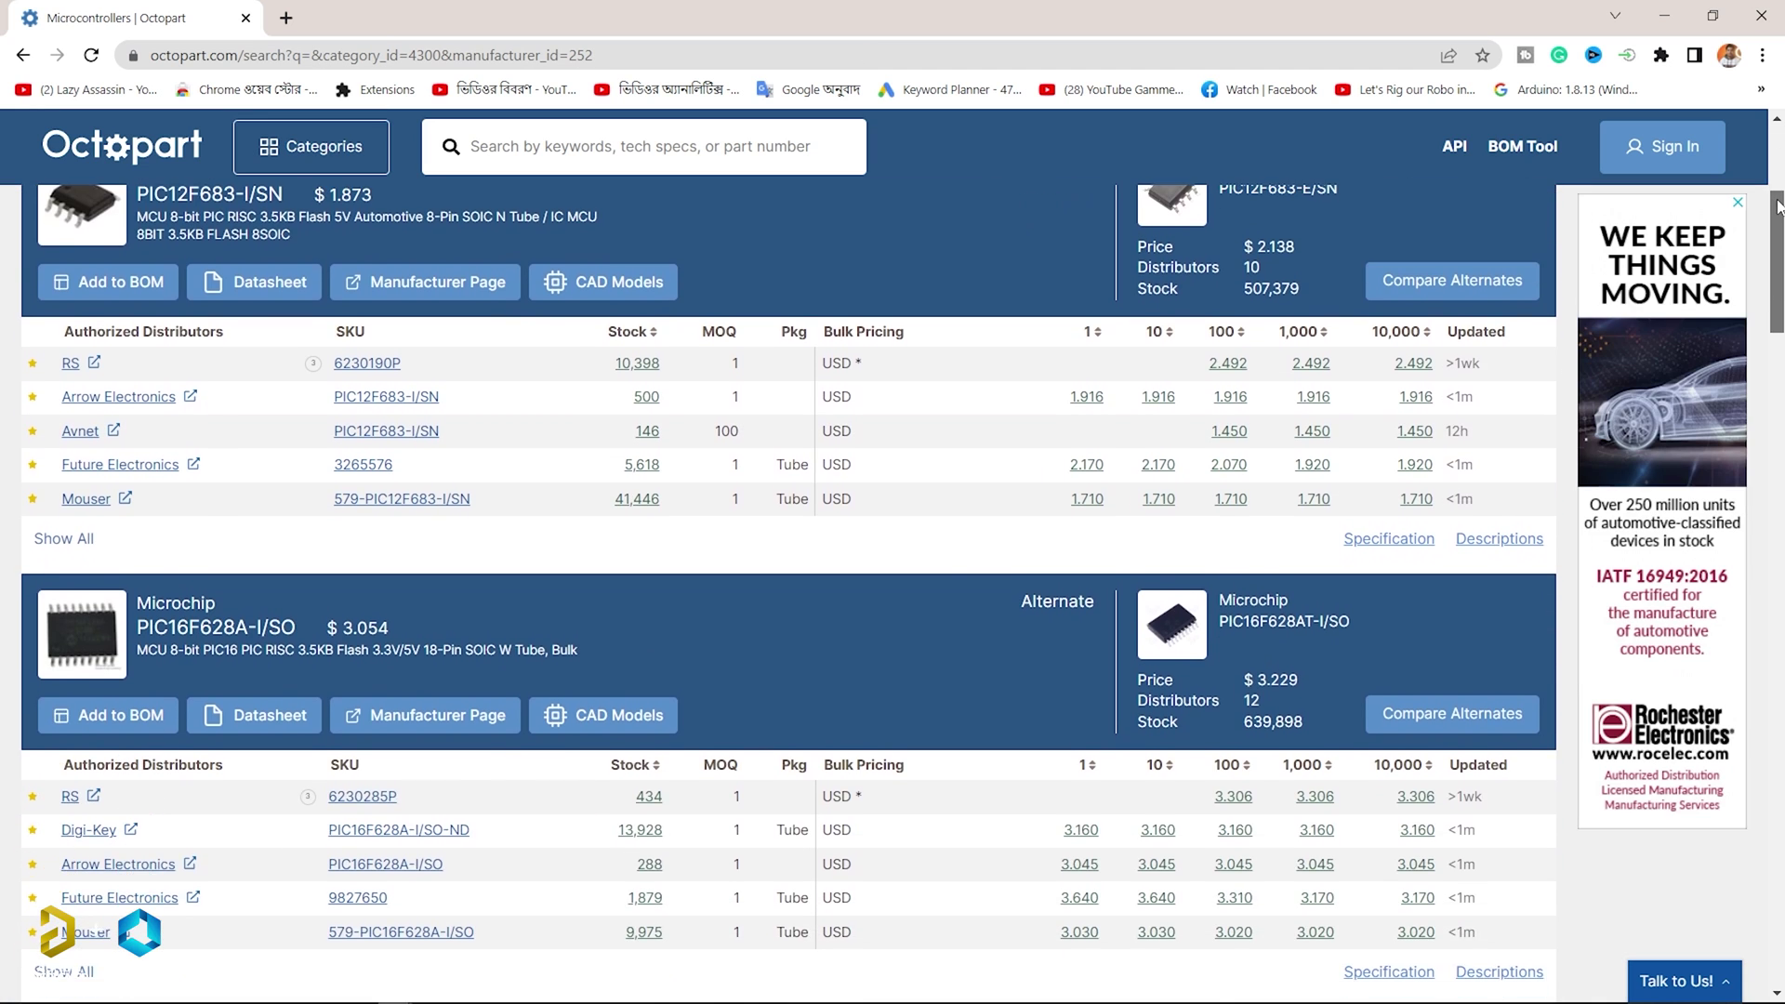
pyautogui.scroll(-3, 1782, 232)
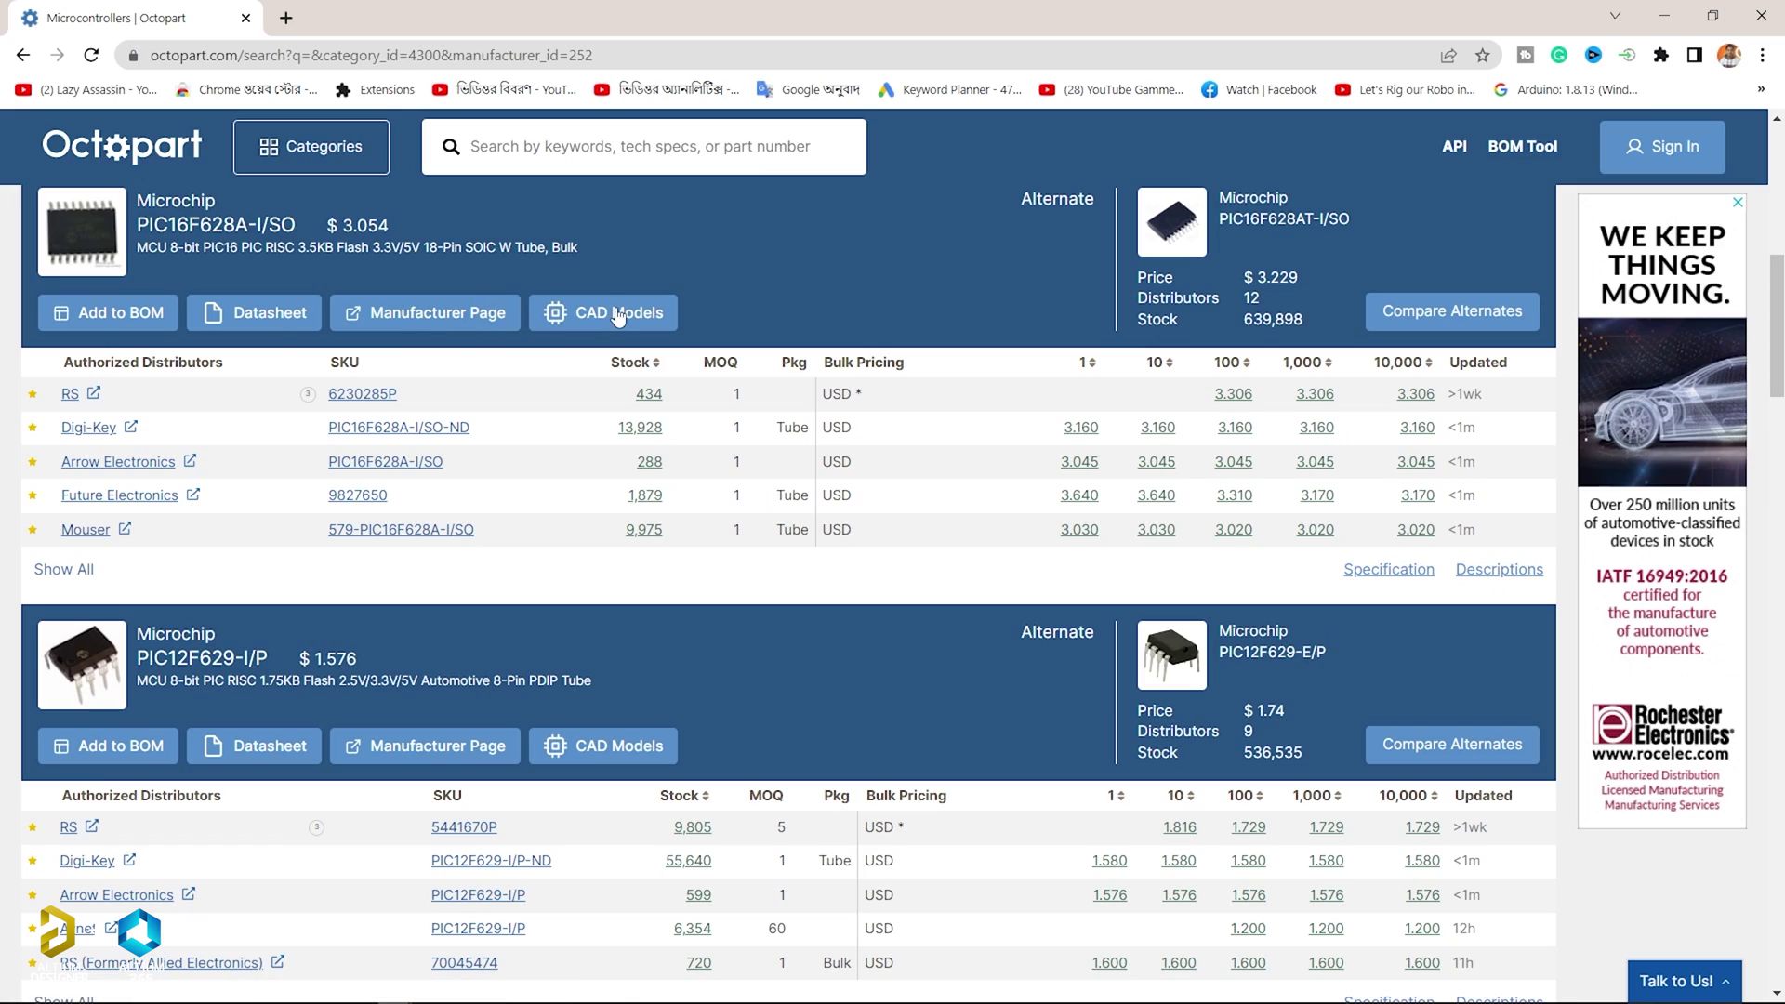
pyautogui.click(270, 314)
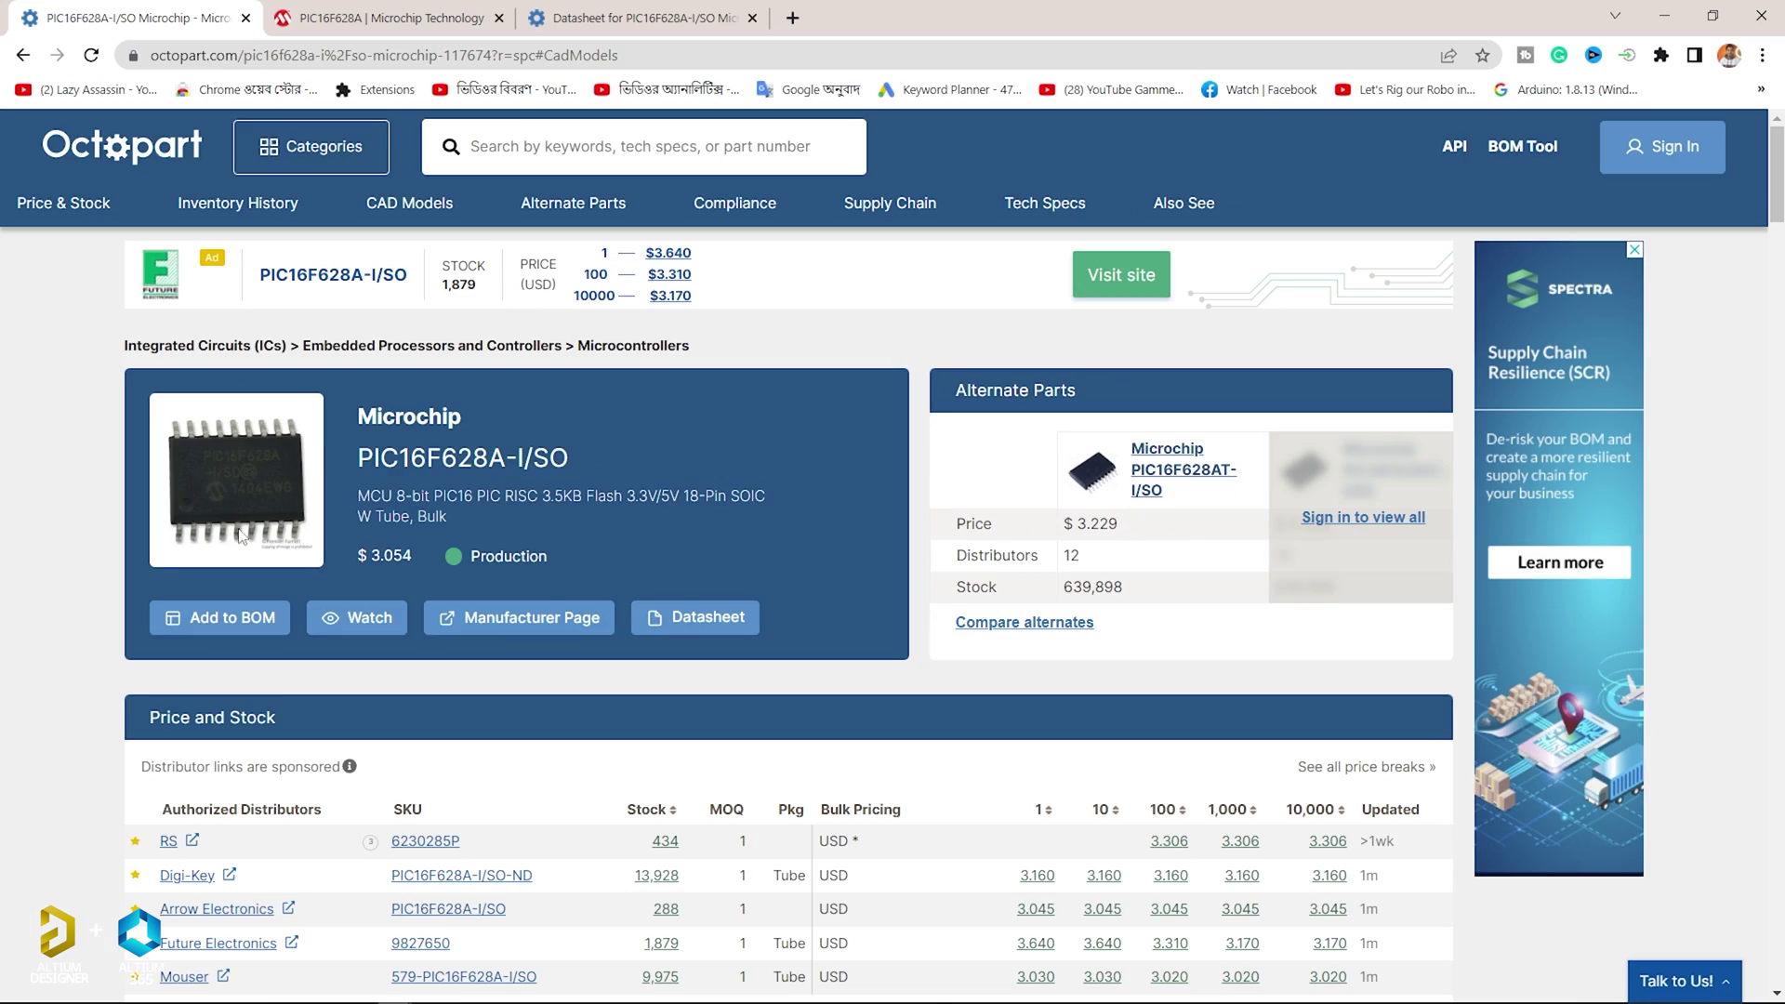
# Review the PIC16F628A-I/SO part page, including inventory history, CAD models, technical specifications and documents
pyautogui.scroll(-8, 677, 617)
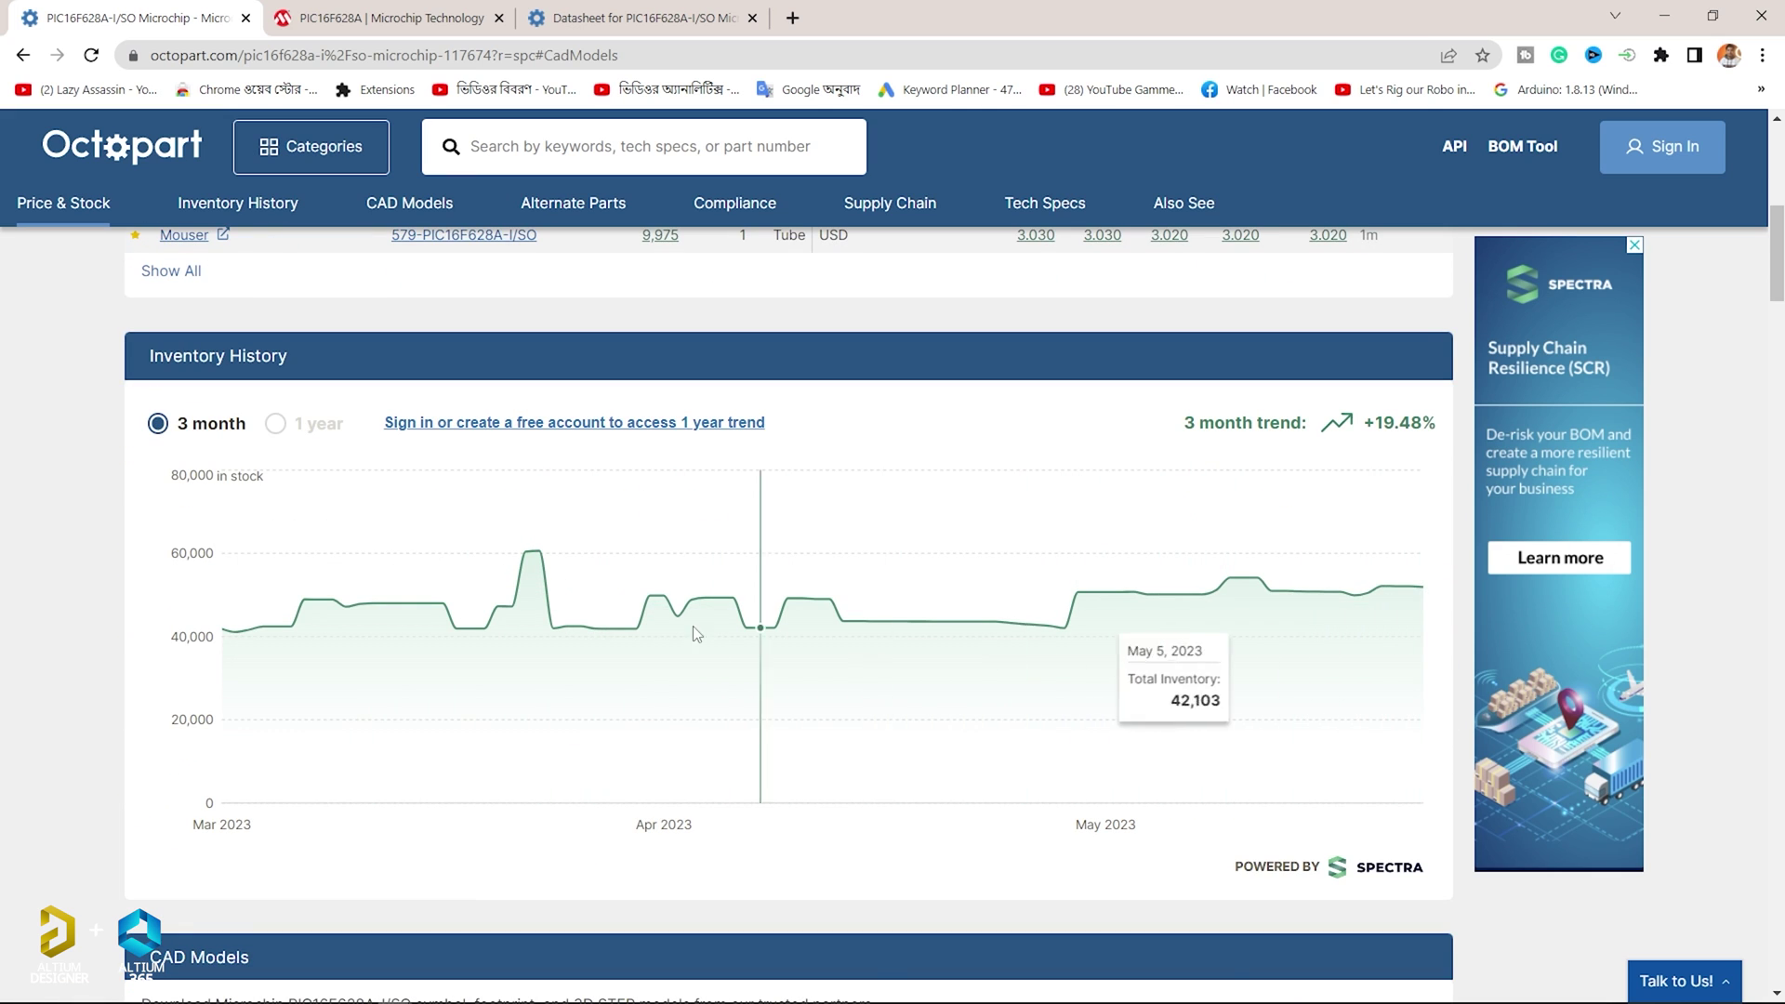
pyautogui.scroll(-5, 332, 612)
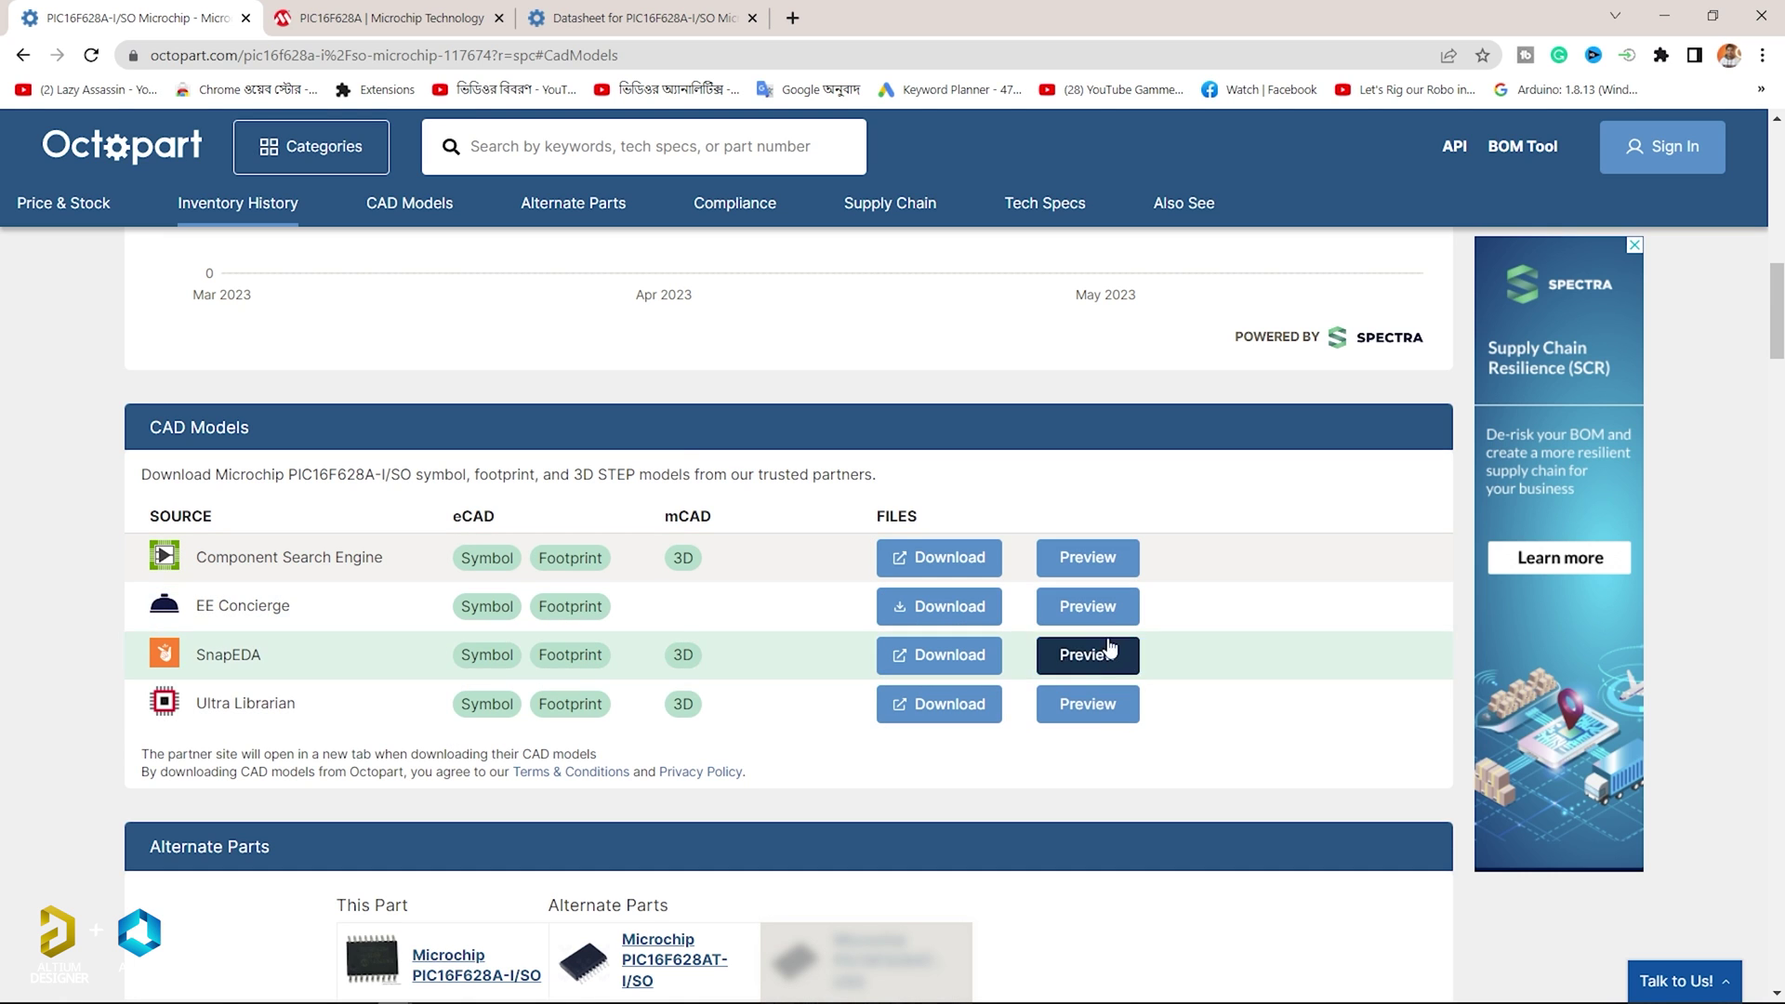
pyautogui.scroll(-10, 1083, 688)
pyautogui.scroll(-15, 1074, 717)
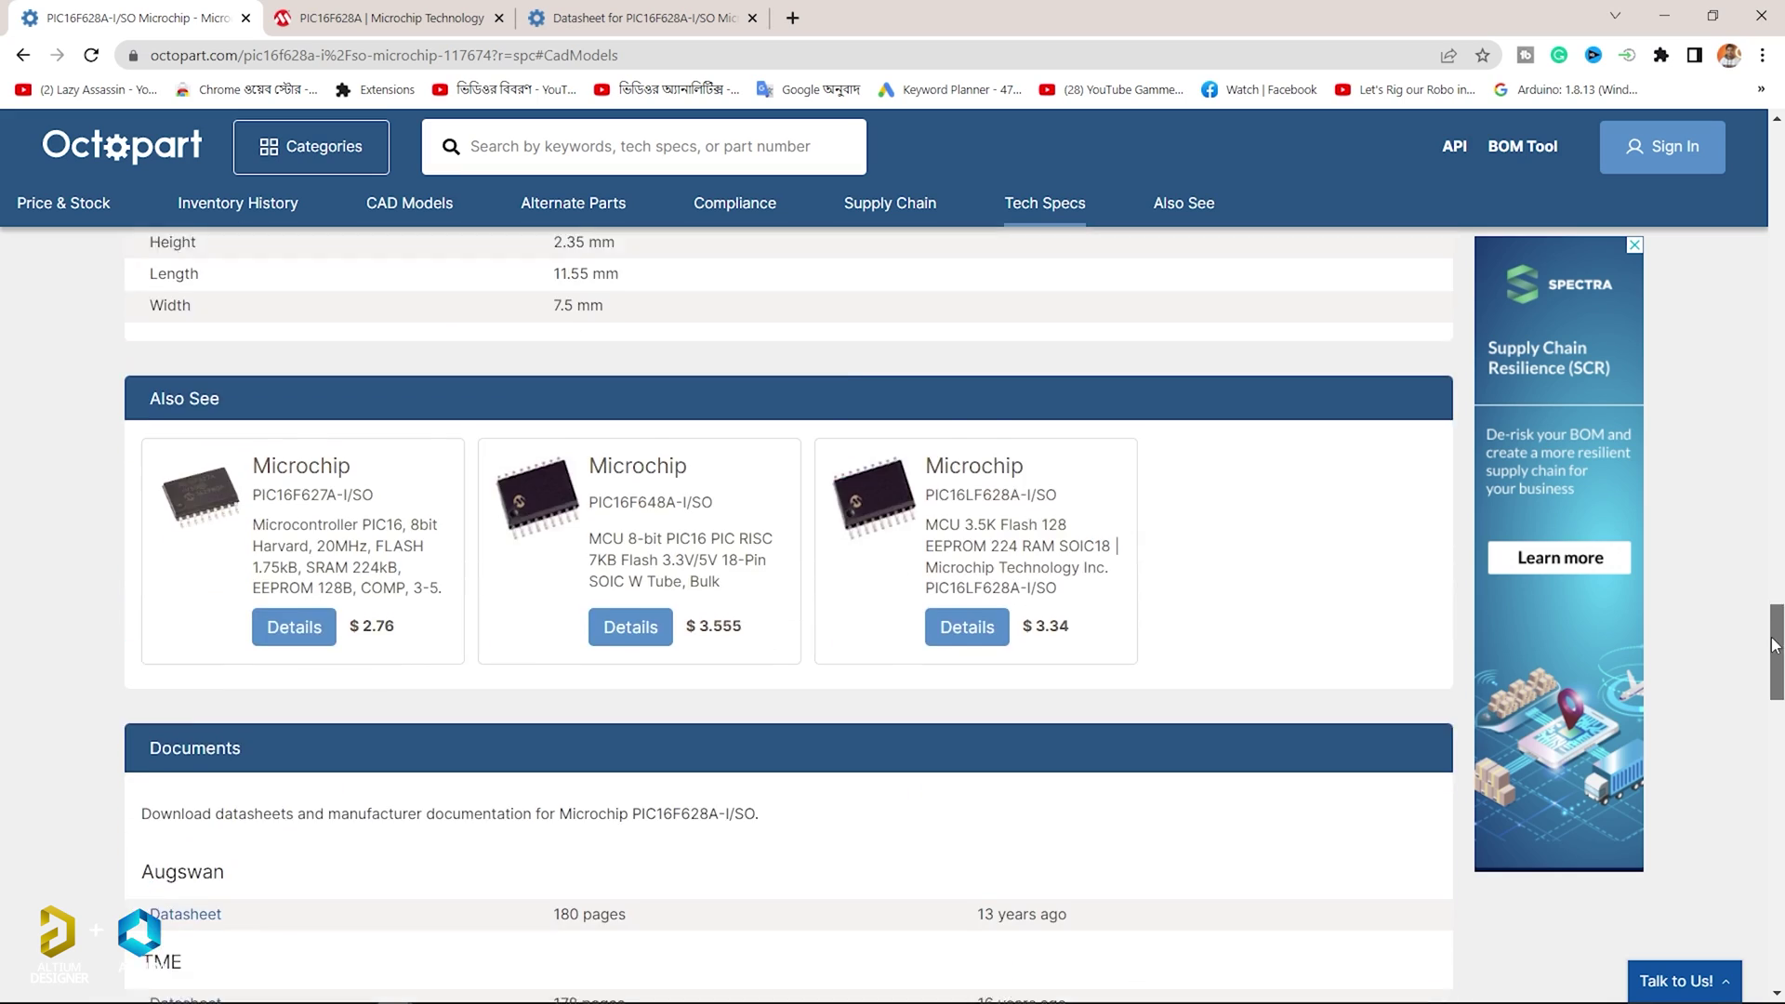
pyautogui.moveTo(1774, 643); pyautogui.dragTo(1667, 385)
pyautogui.scroll(8, 1666, 386)
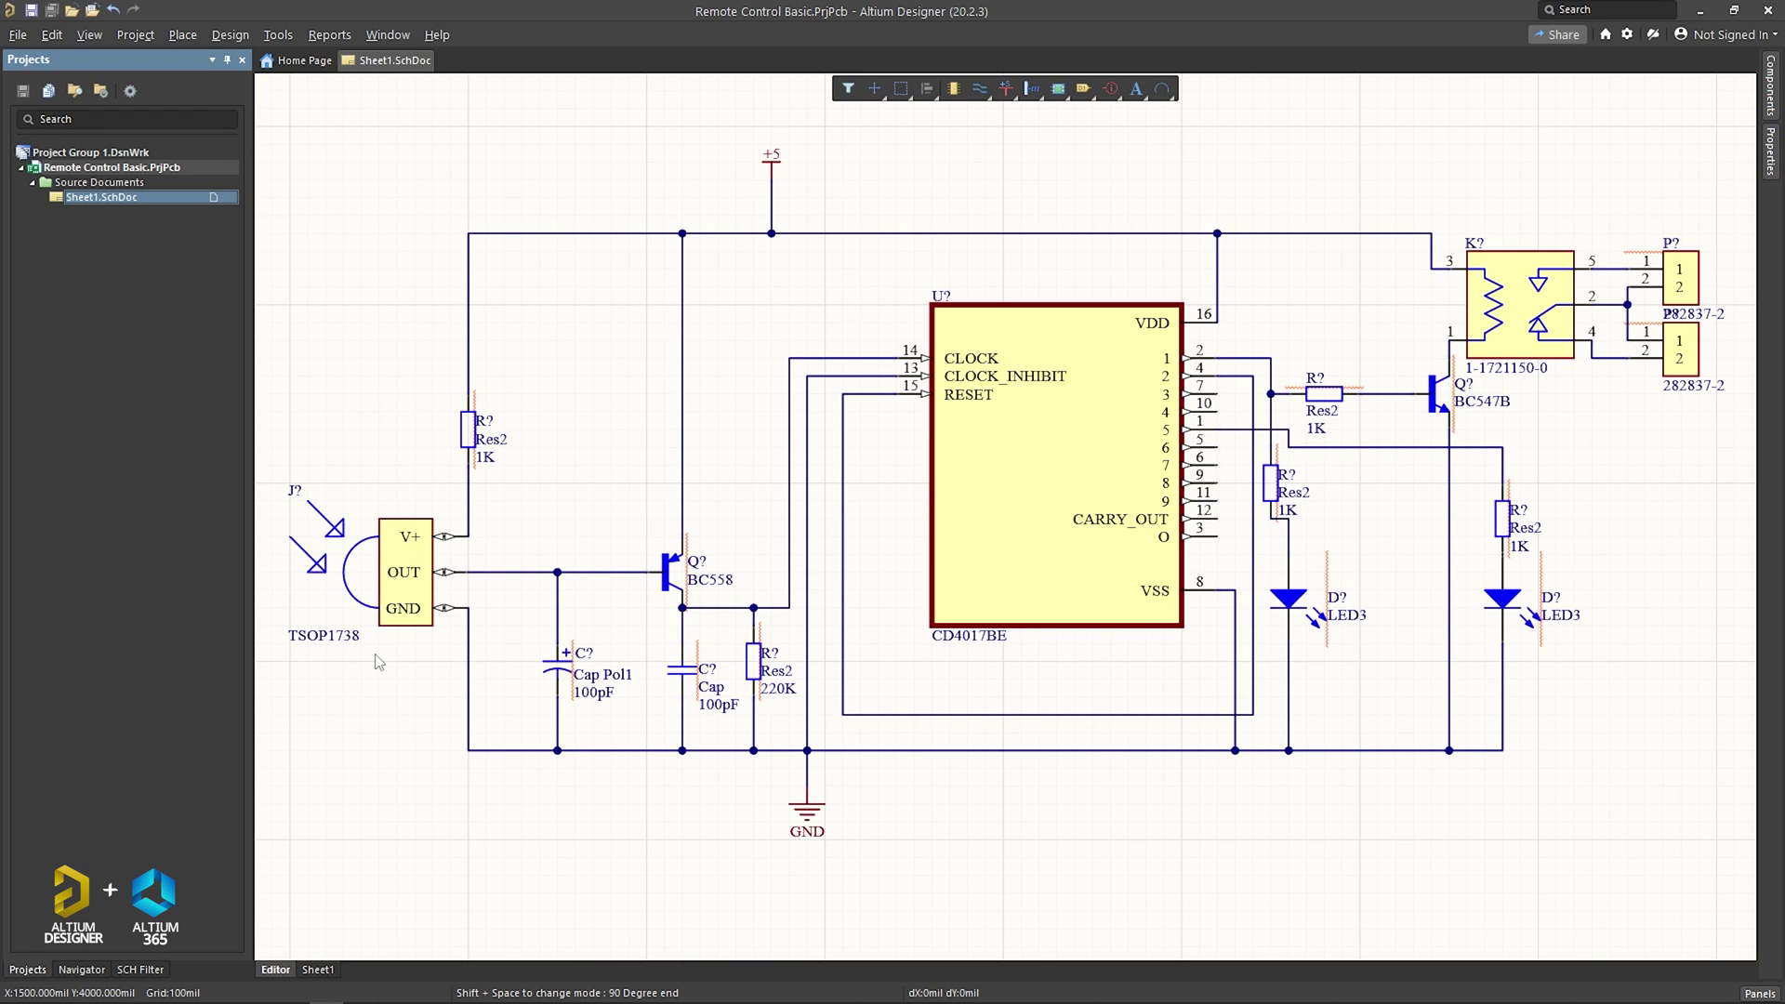
# Pick the TSOP1738 receiver in the Altium Designer schematic and search Google in Chrome for "tshop1738" images
pyautogui.click(404, 589)
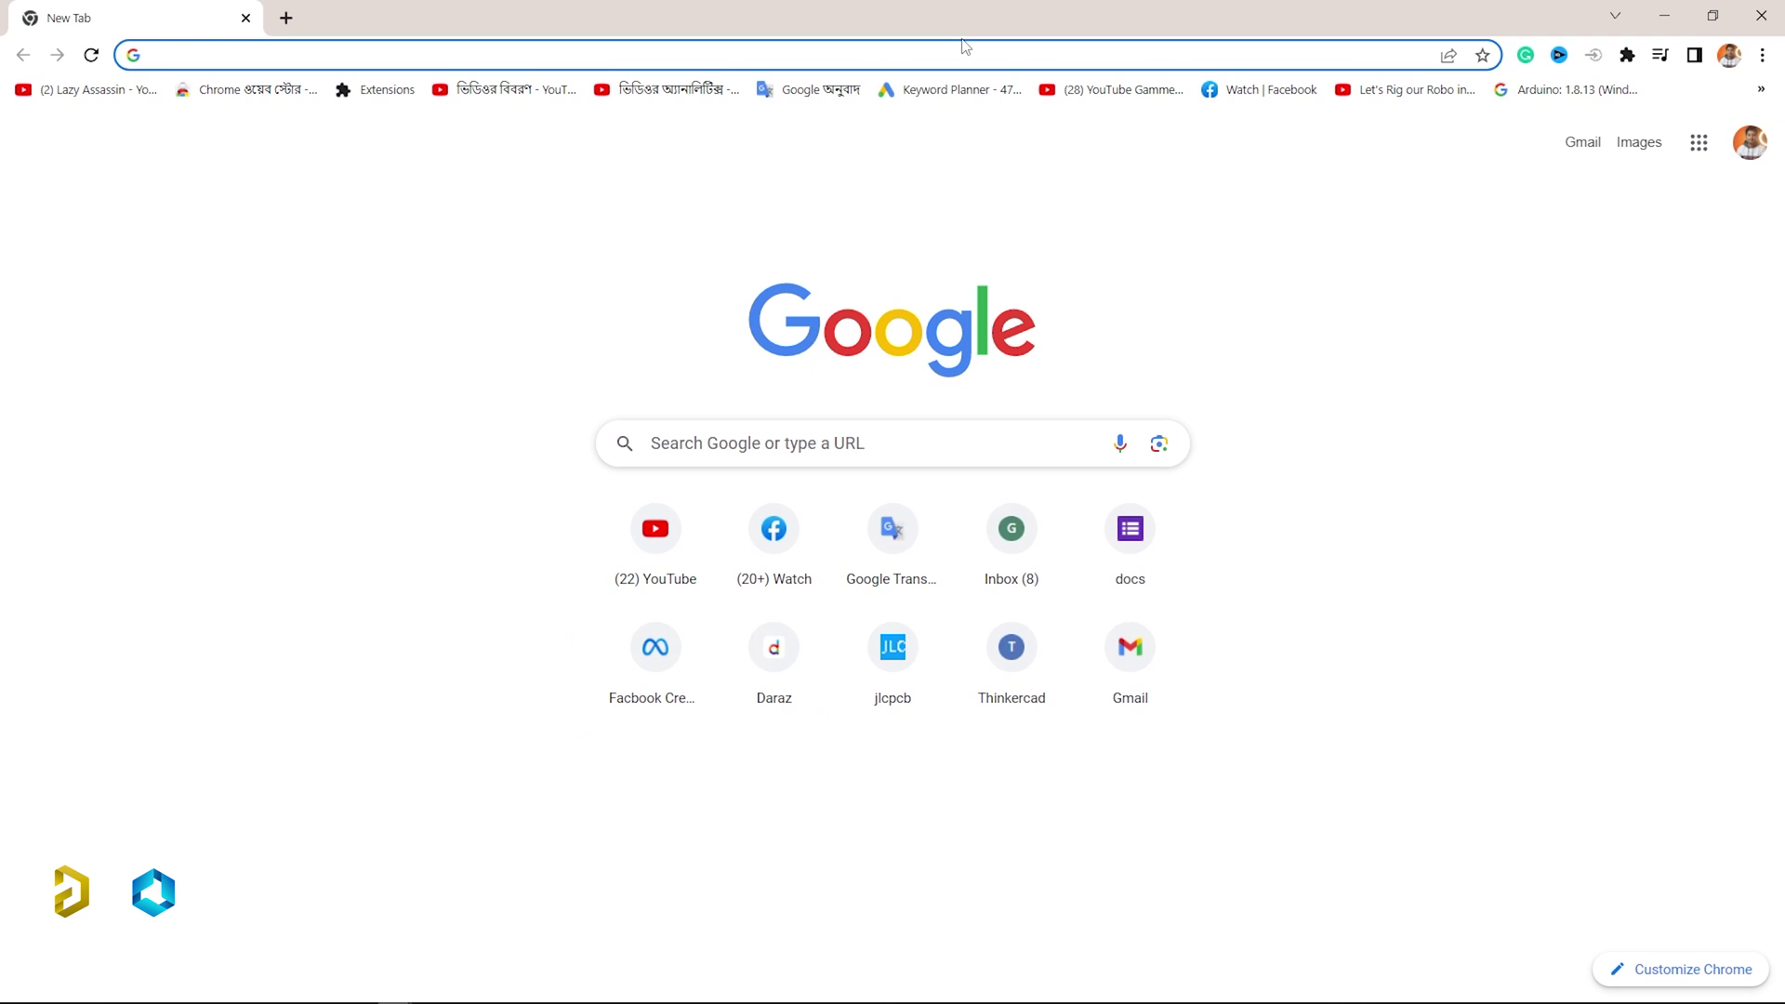
pyautogui.write('t')
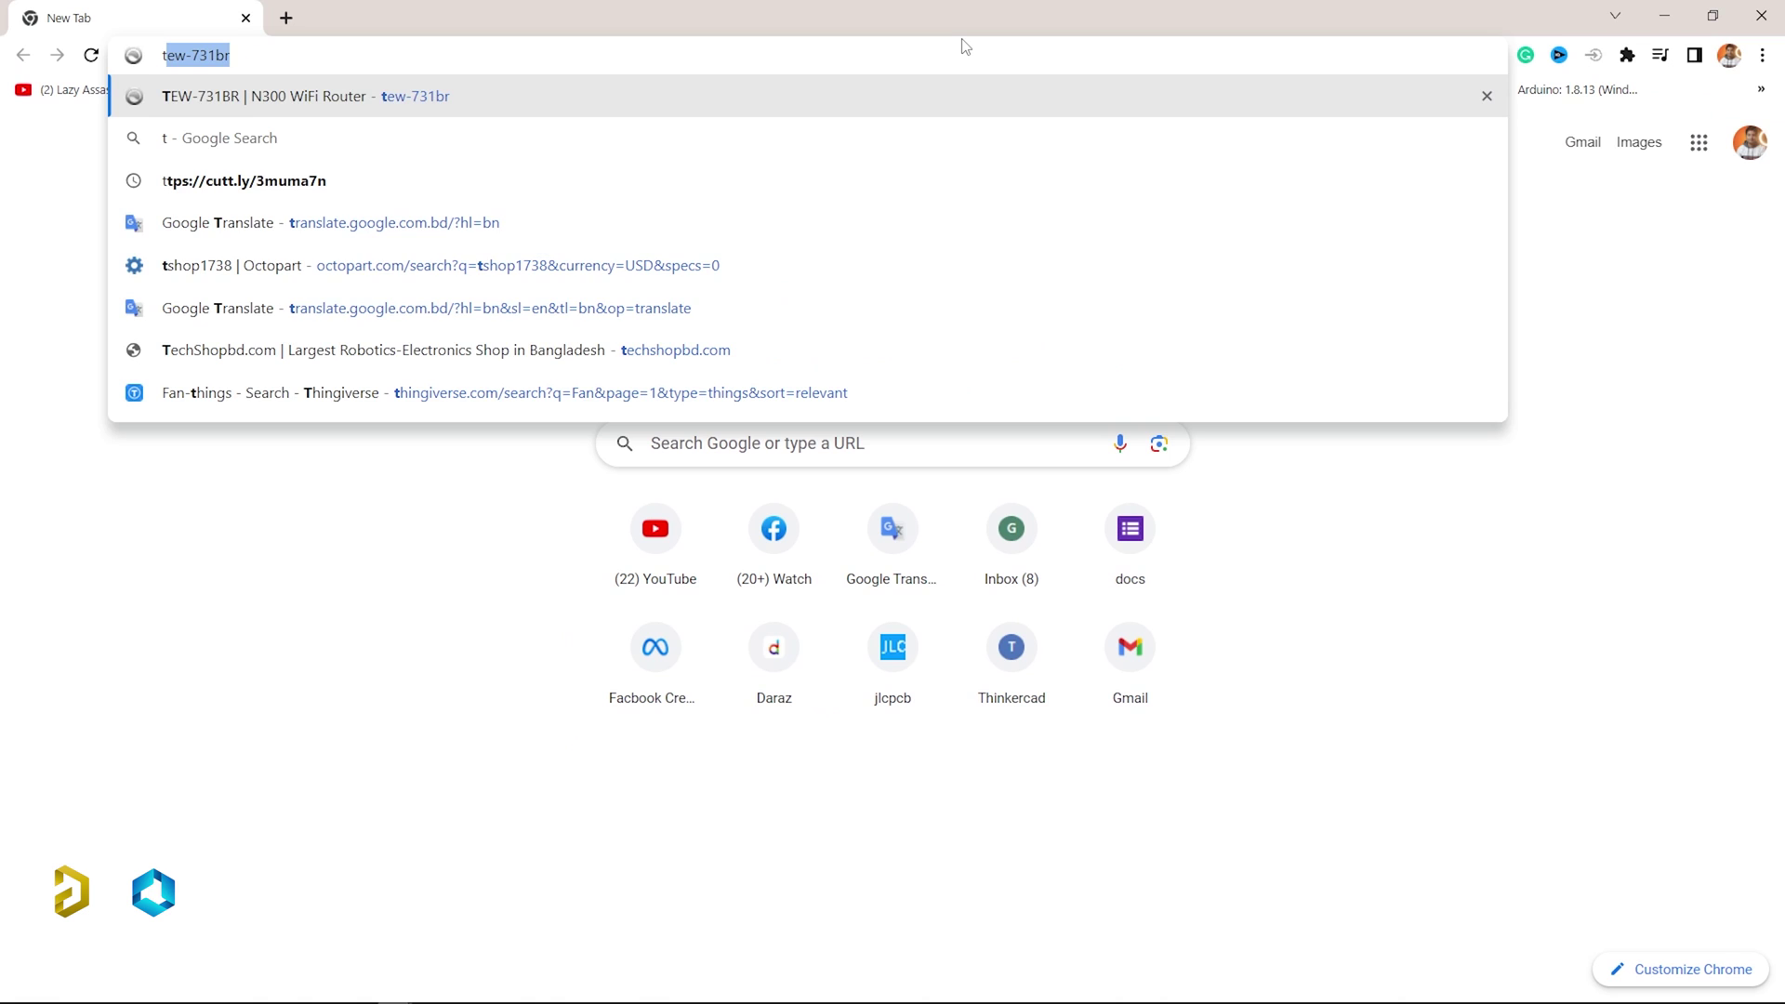
pyautogui.write('shop1738')
pyautogui.press('Return')
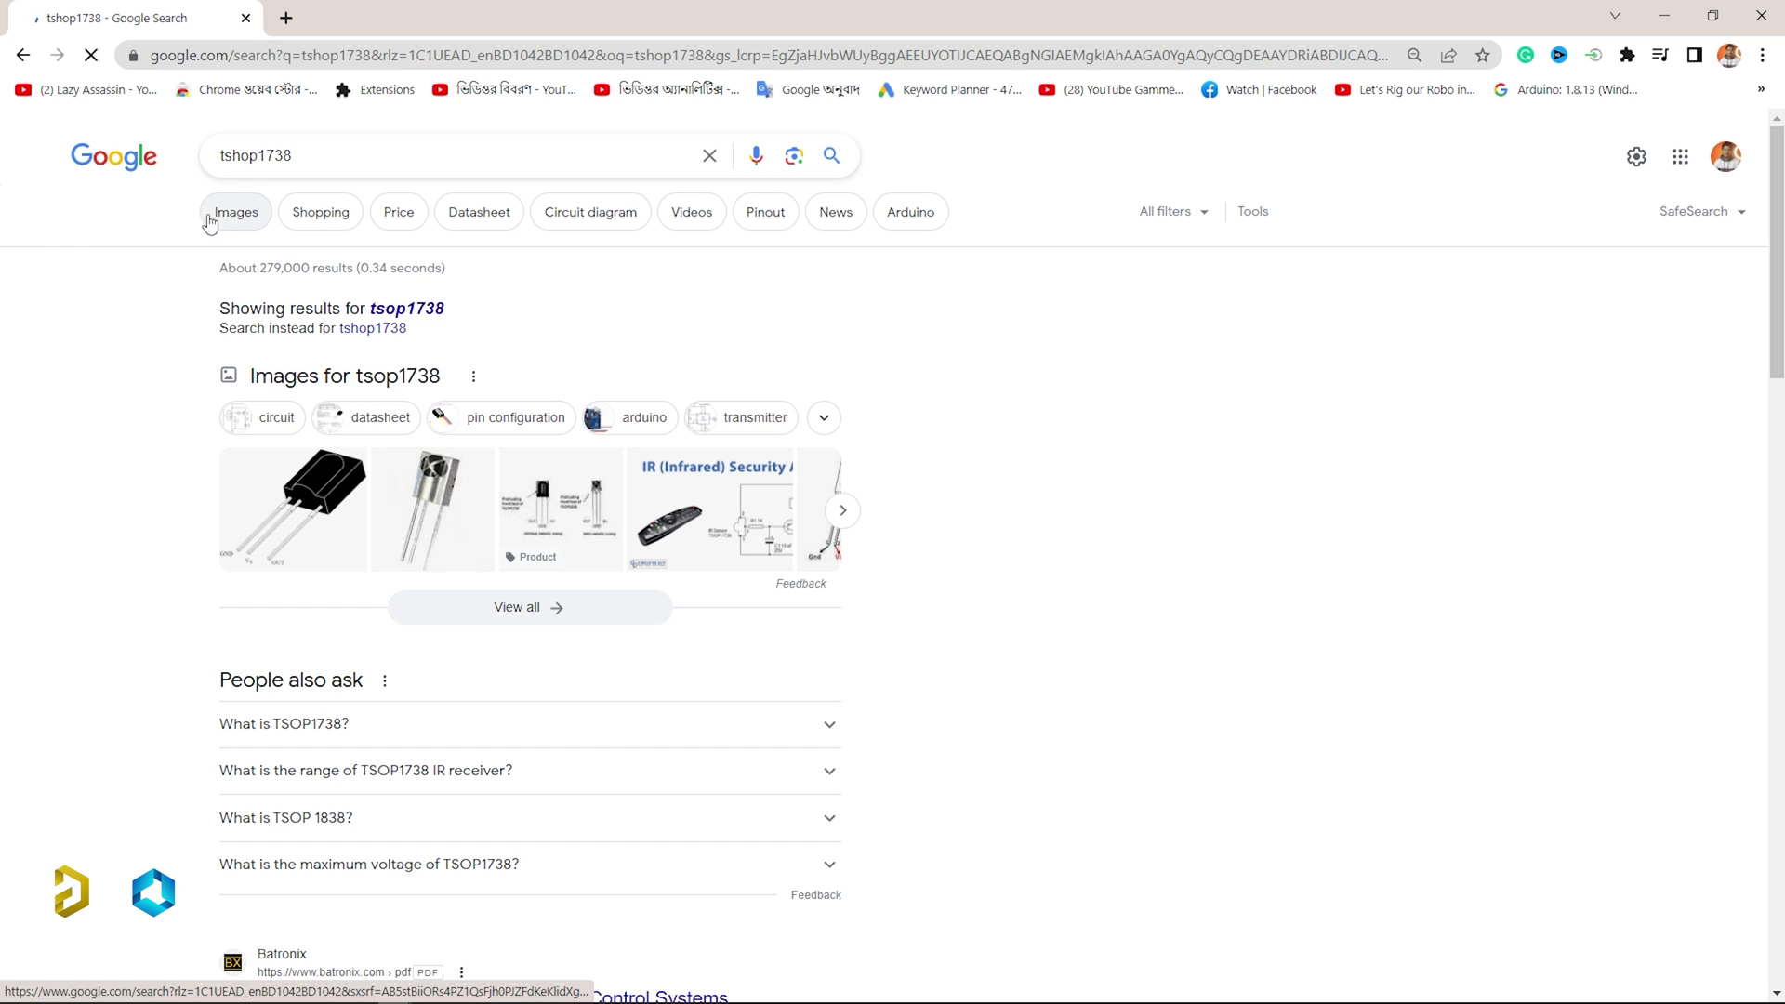
pyautogui.click(234, 232)
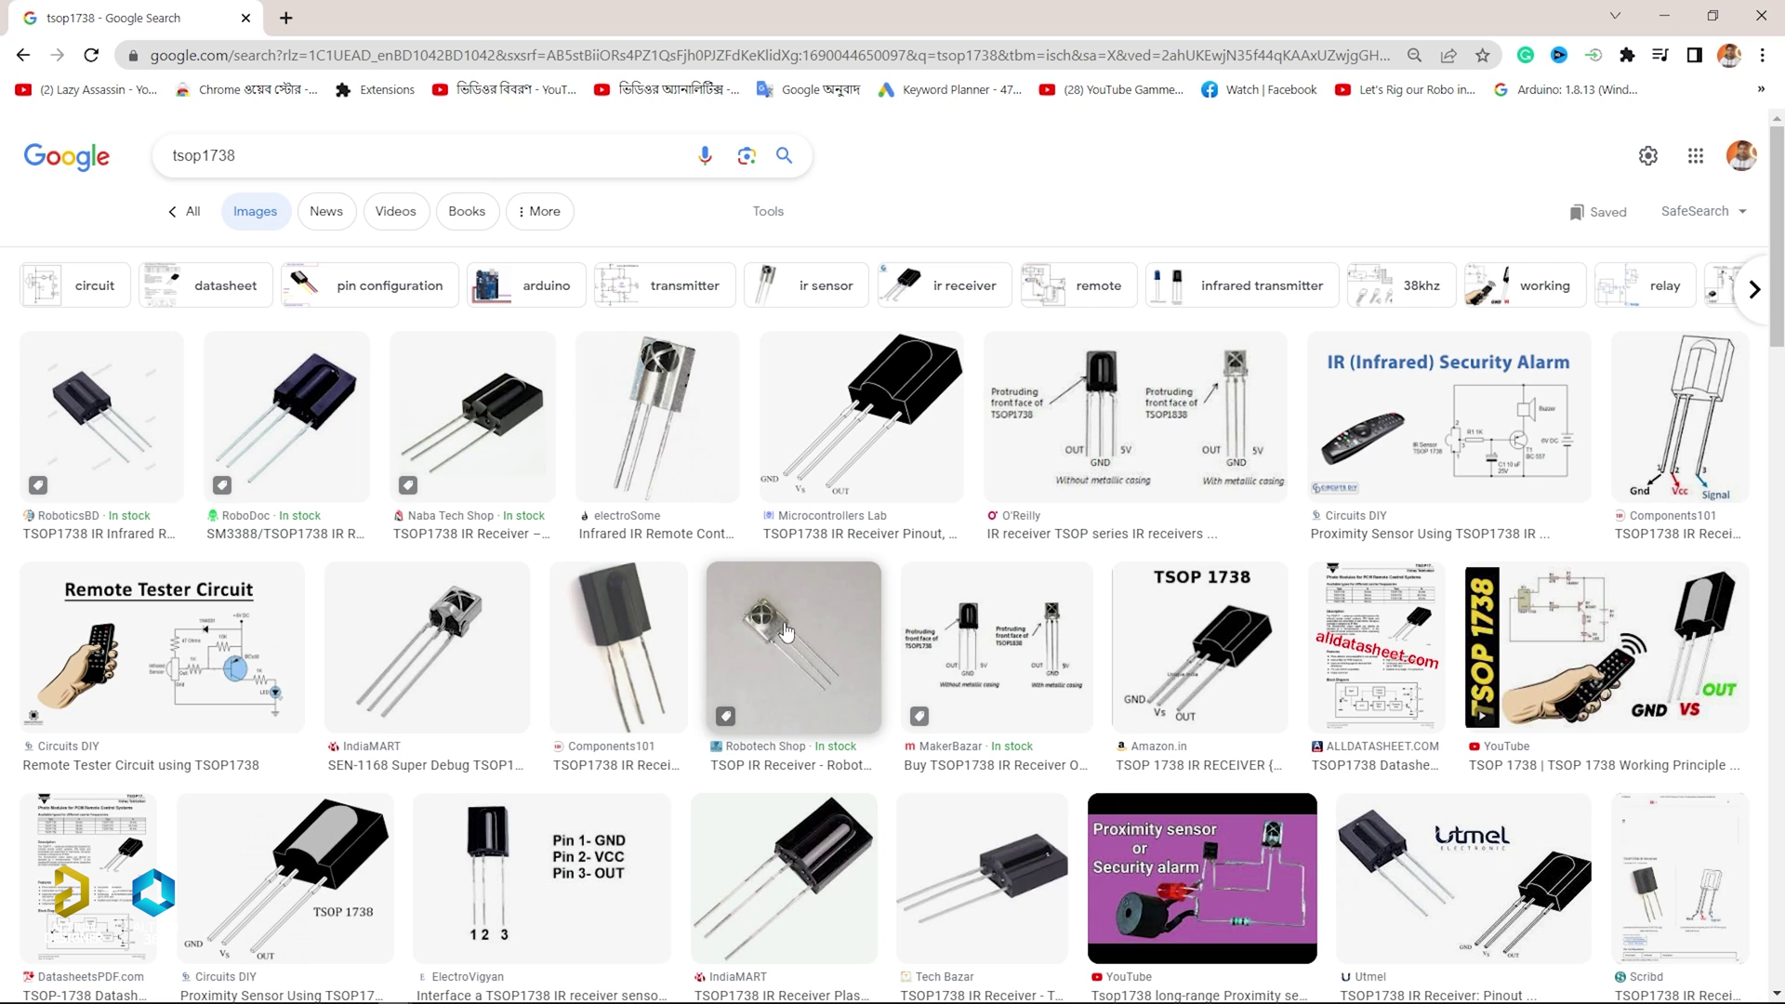
# Examine the TSOP1738 pinout in the image results, enlarging the Components101 and Circuits DIY pictures
pyautogui.scroll(-2, 502, 731)
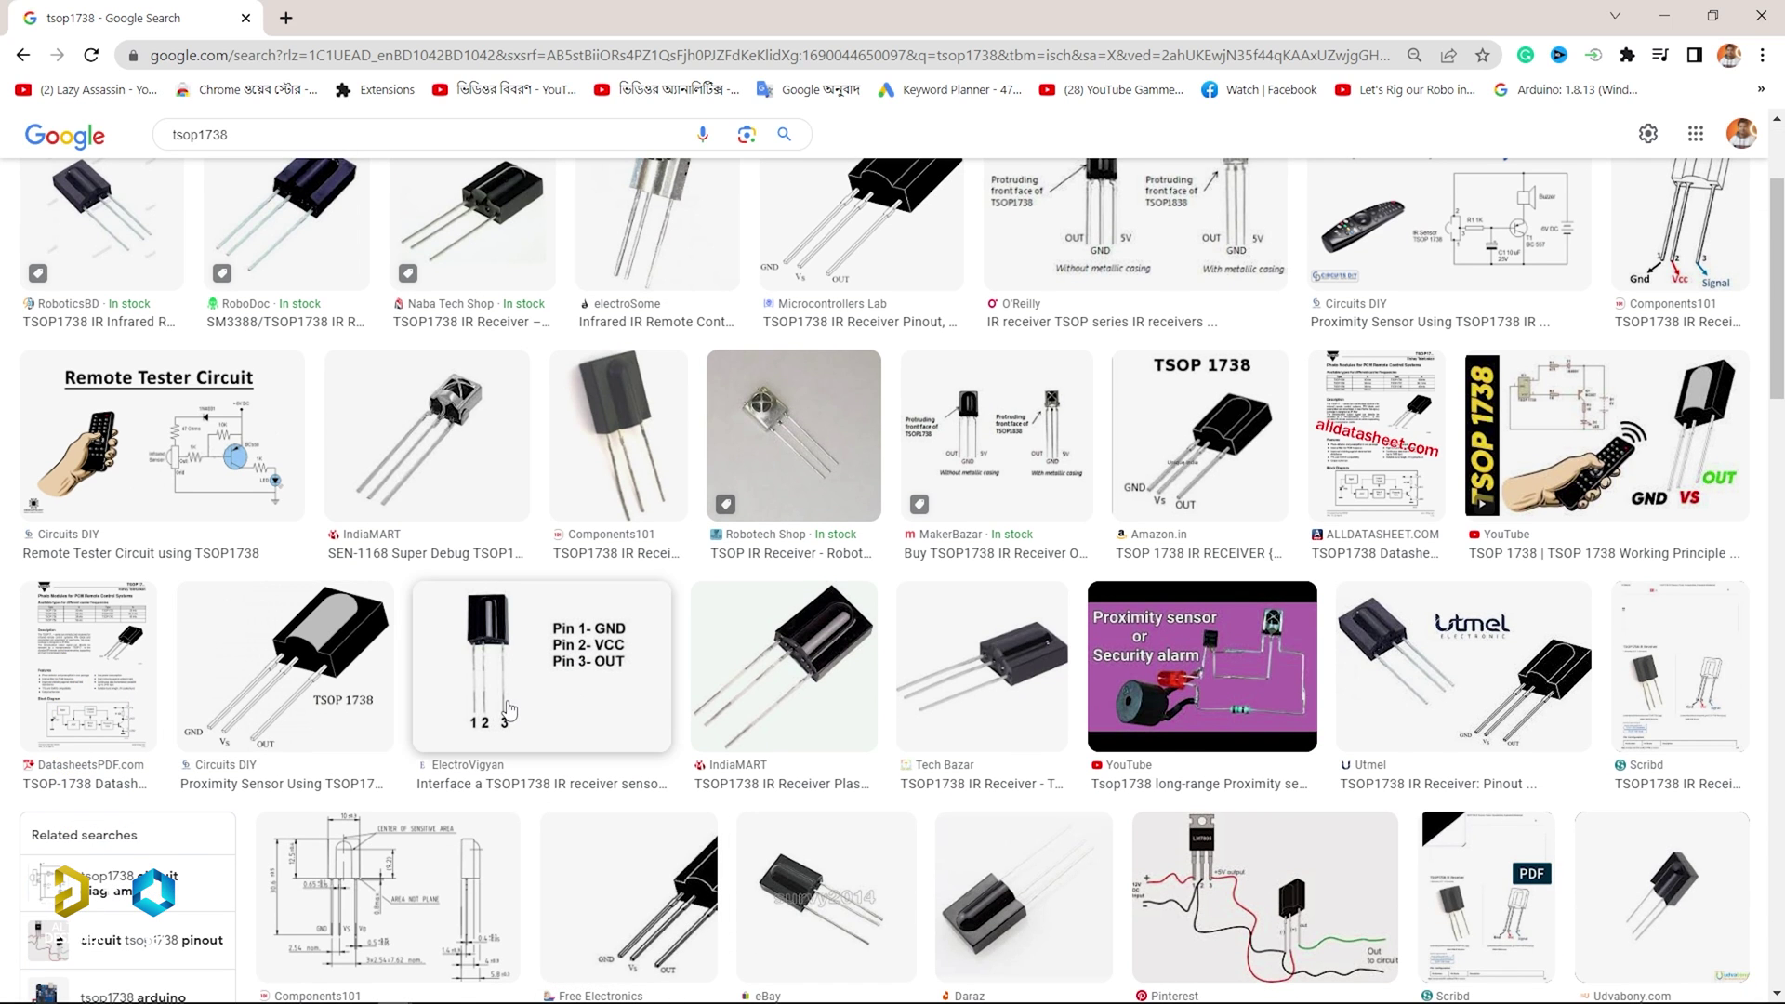
pyautogui.scroll(1, 507, 710)
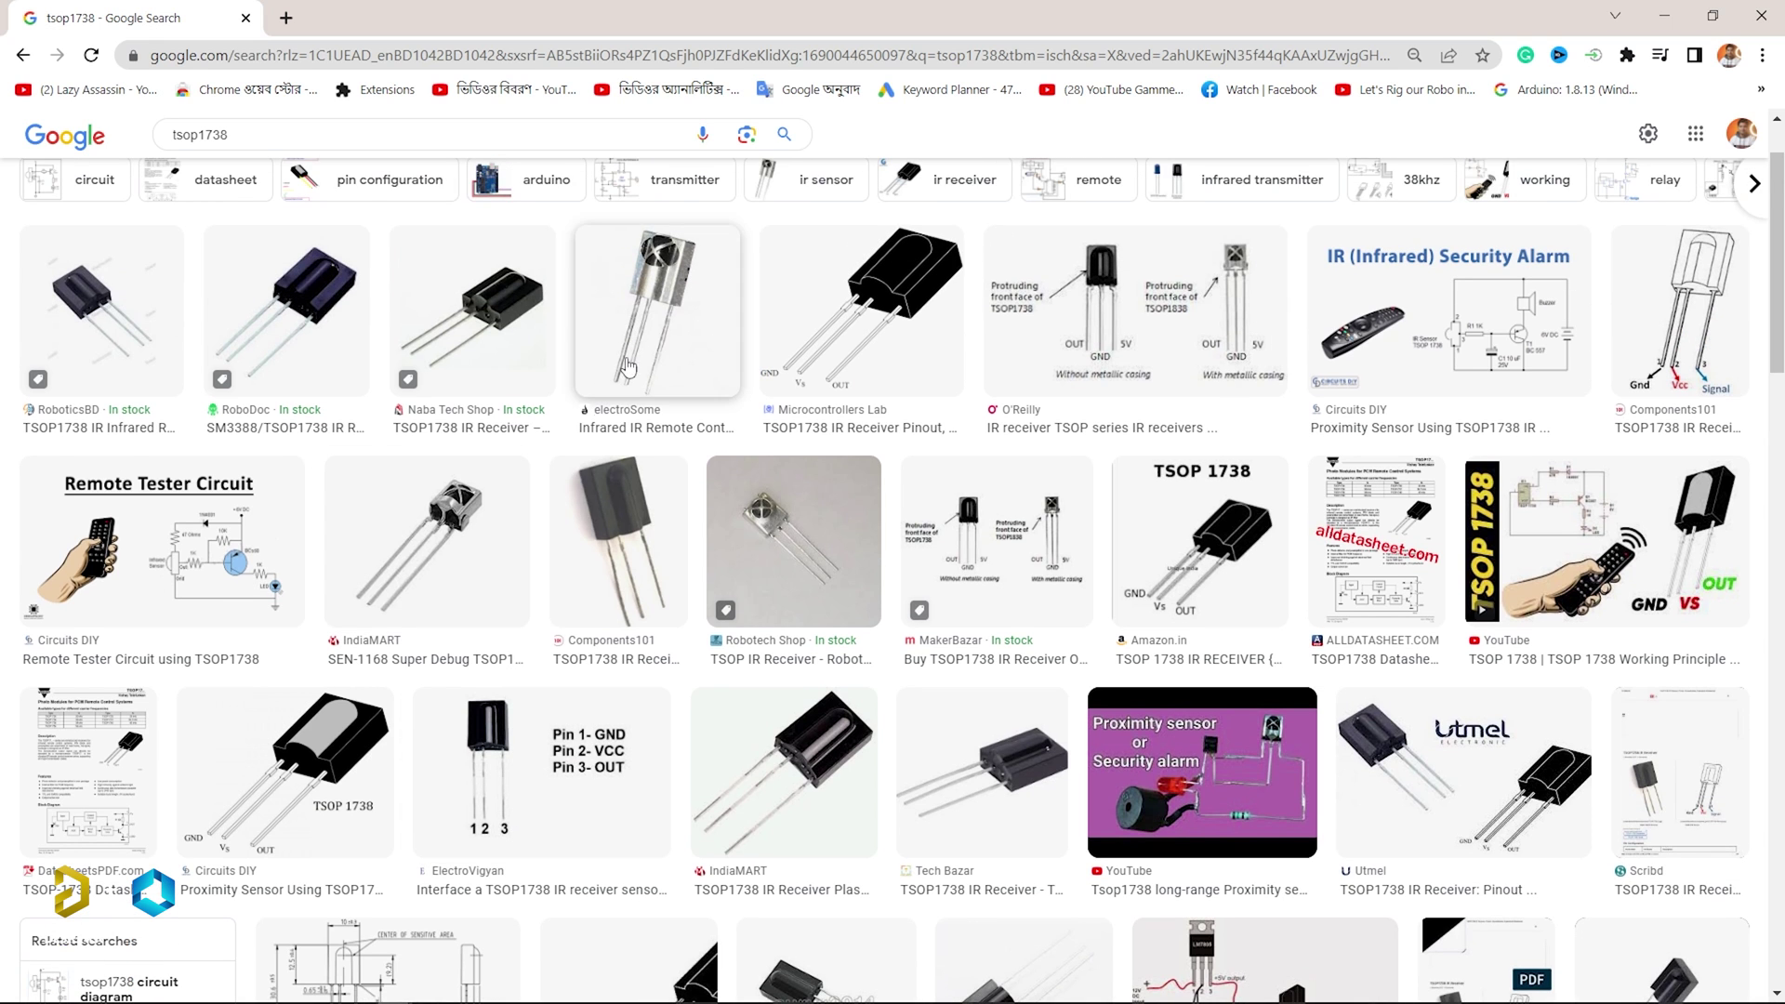
pyautogui.scroll(-1, 507, 767)
pyautogui.scroll(1, 1223, 300)
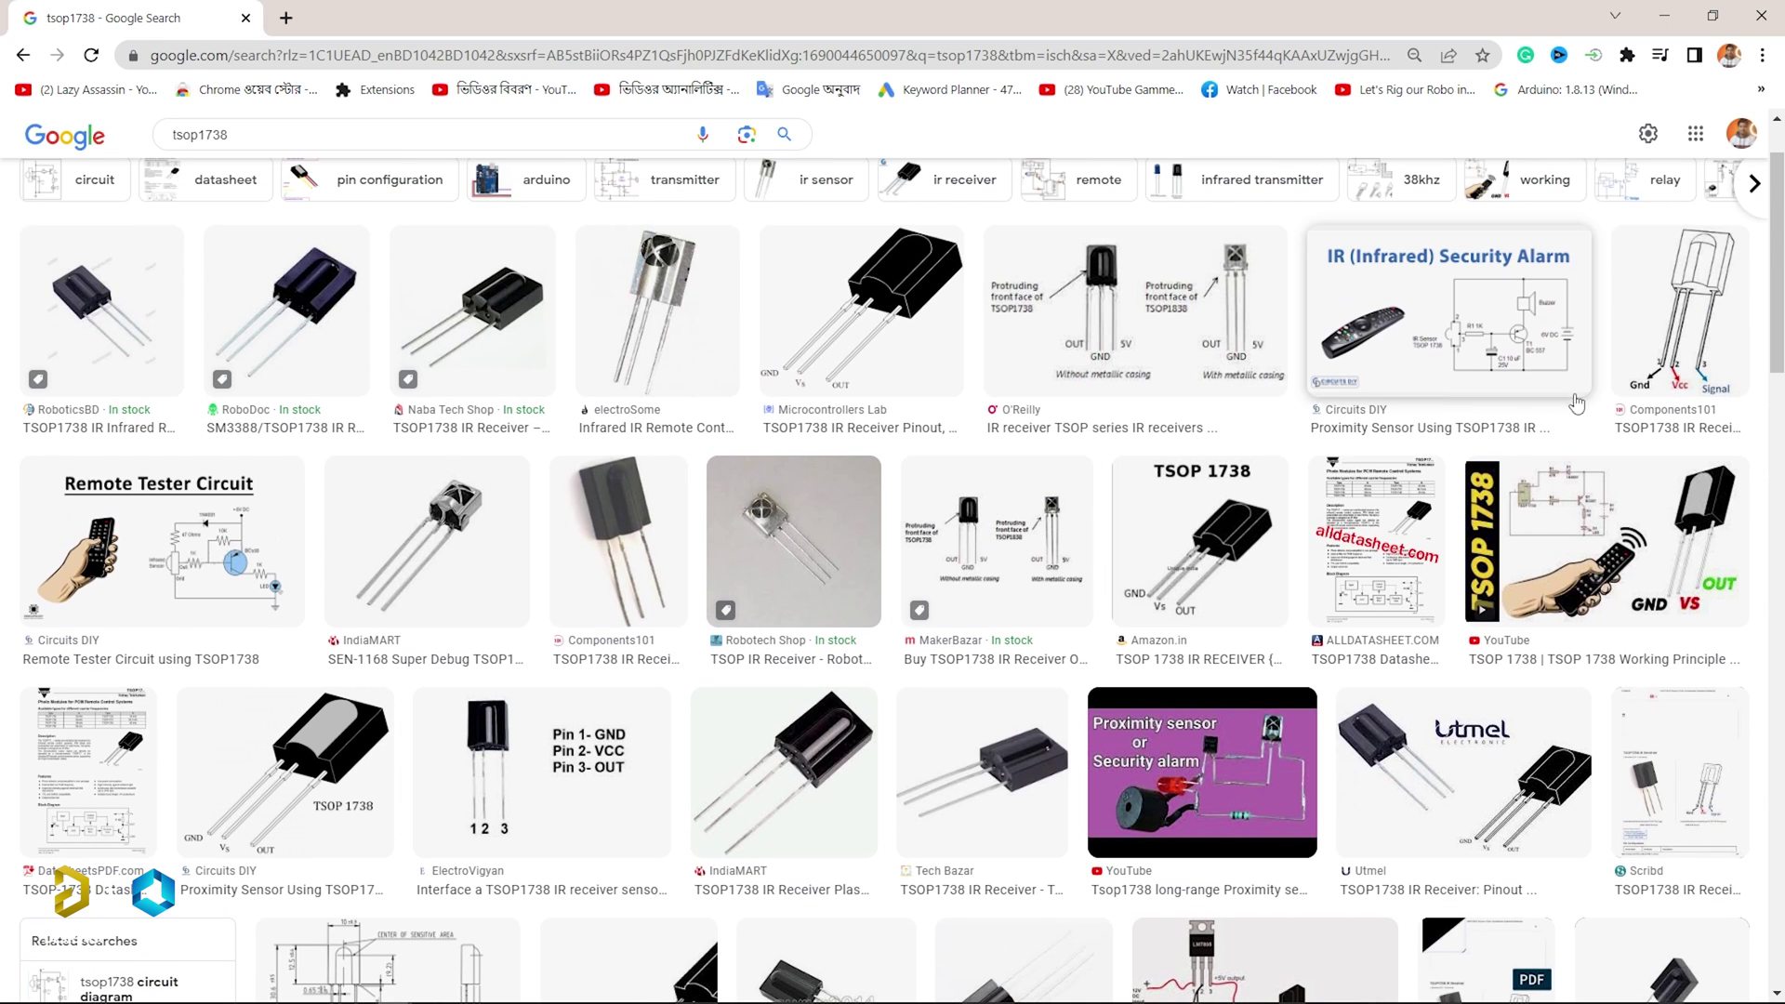
pyautogui.click(1676, 356)
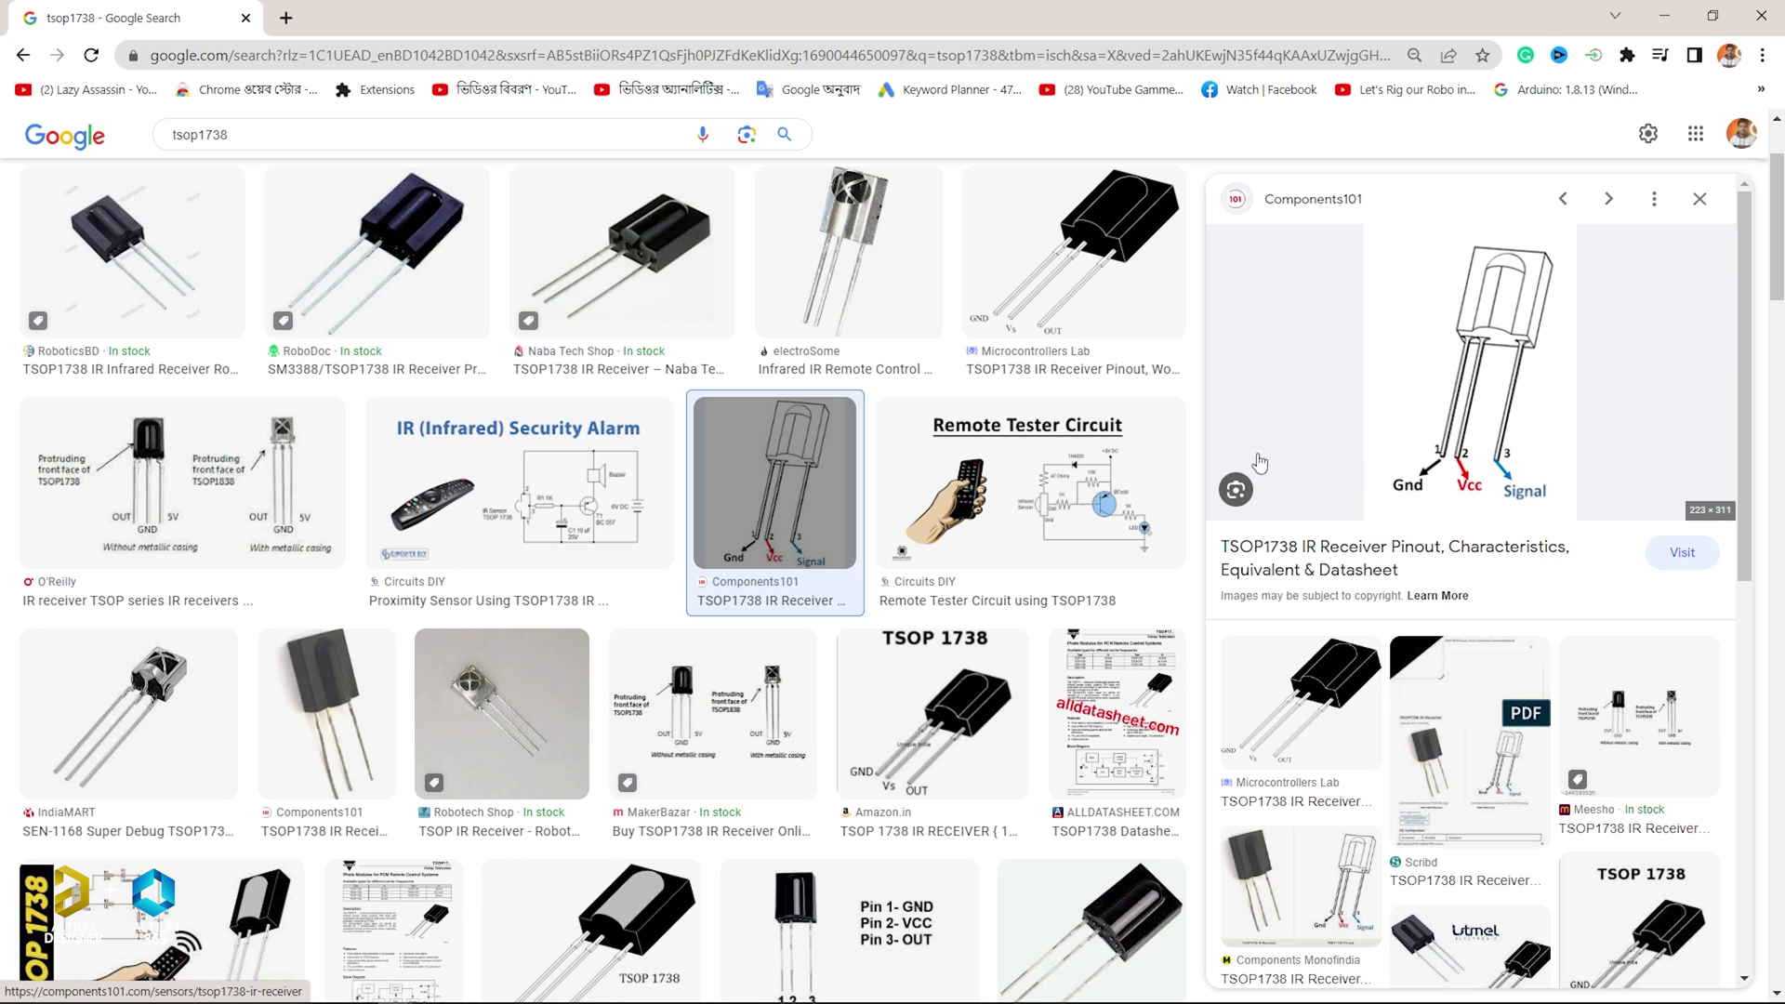
pyautogui.scroll(-3, 628, 667)
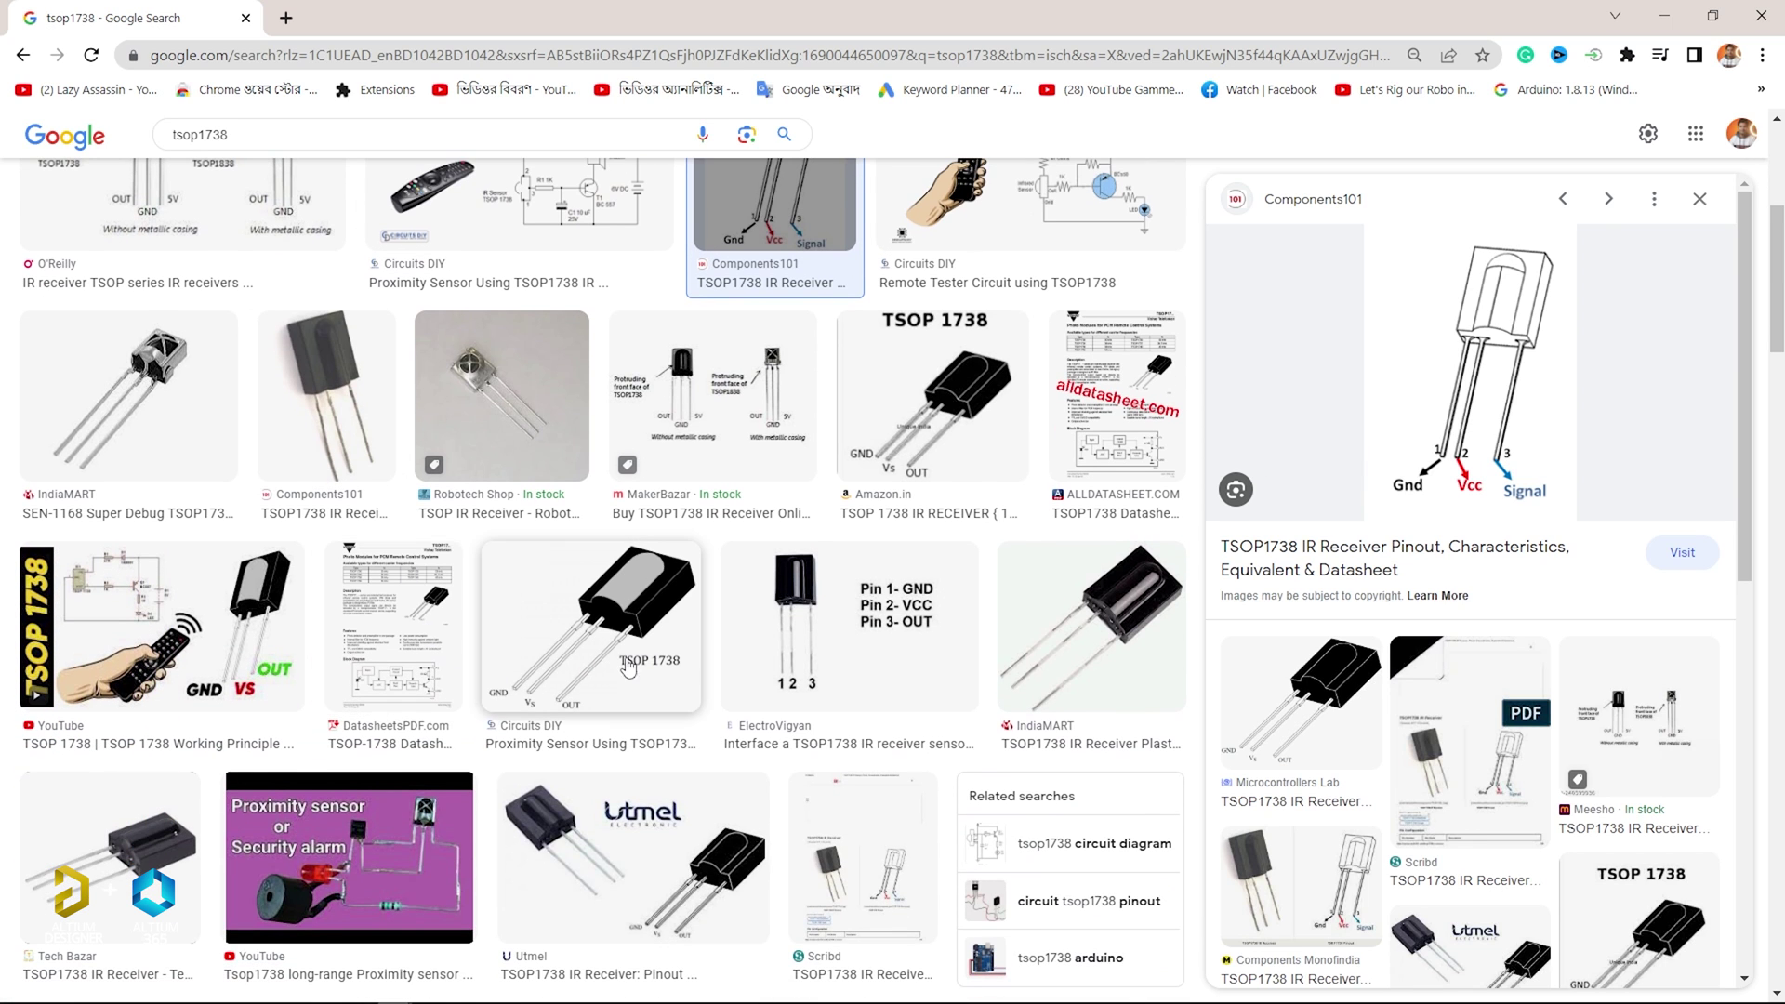
pyautogui.click(628, 668)
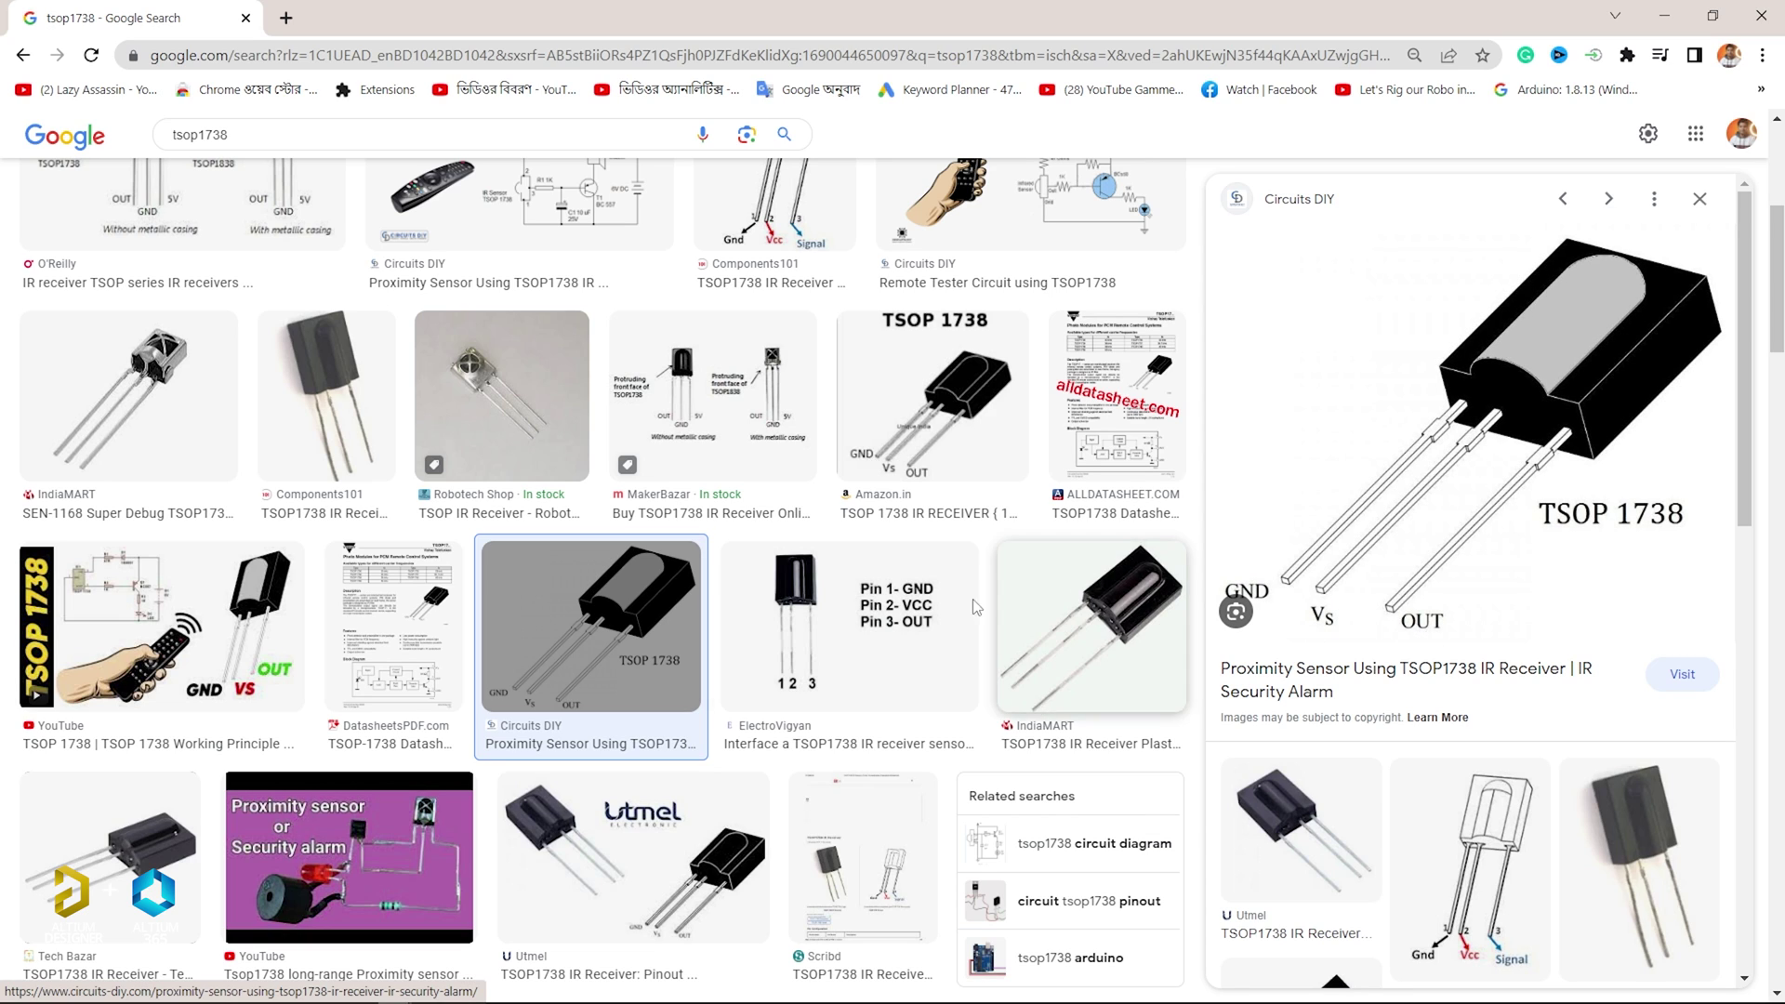
# Enlarge the ElectroVigyan picture of the TSOP1738 pinout in the image results
pyautogui.click(857, 676)
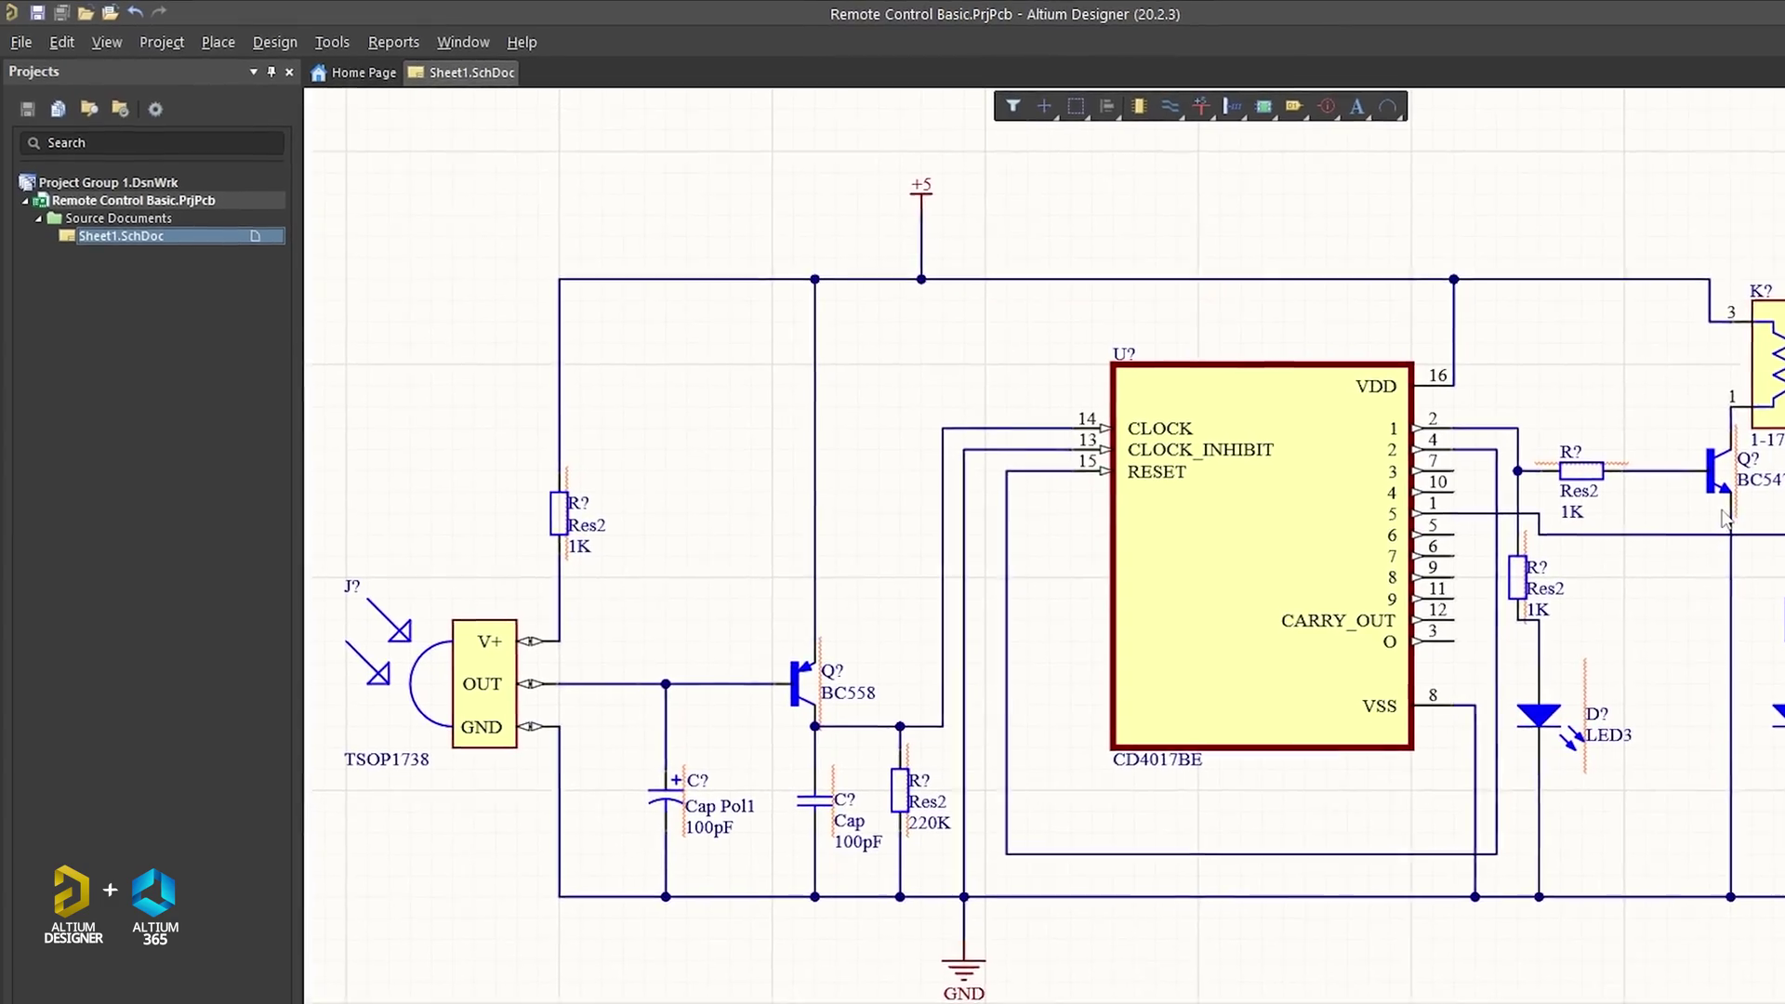
# In Altium Designer, assign designators to all schematic components with Annotate Schematics Quietly, accept the changes and save Sheet1.SchDoc
pyautogui.click(357, 45)
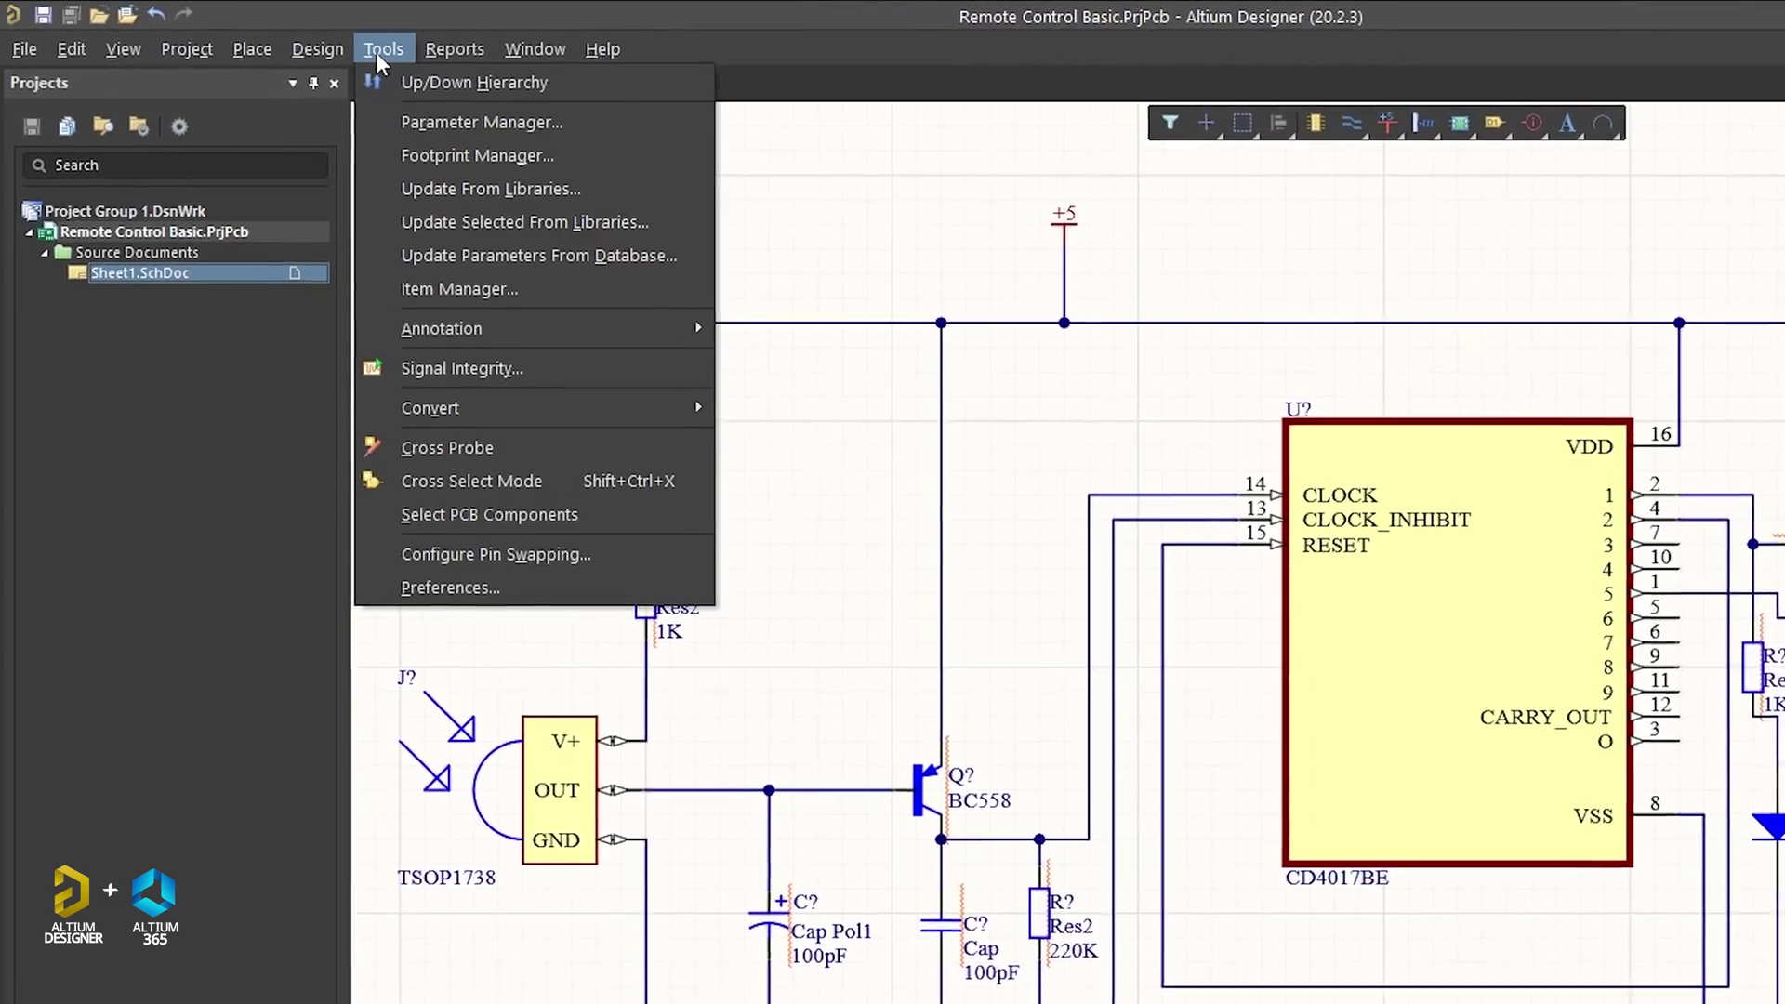
pyautogui.moveTo(492, 355)
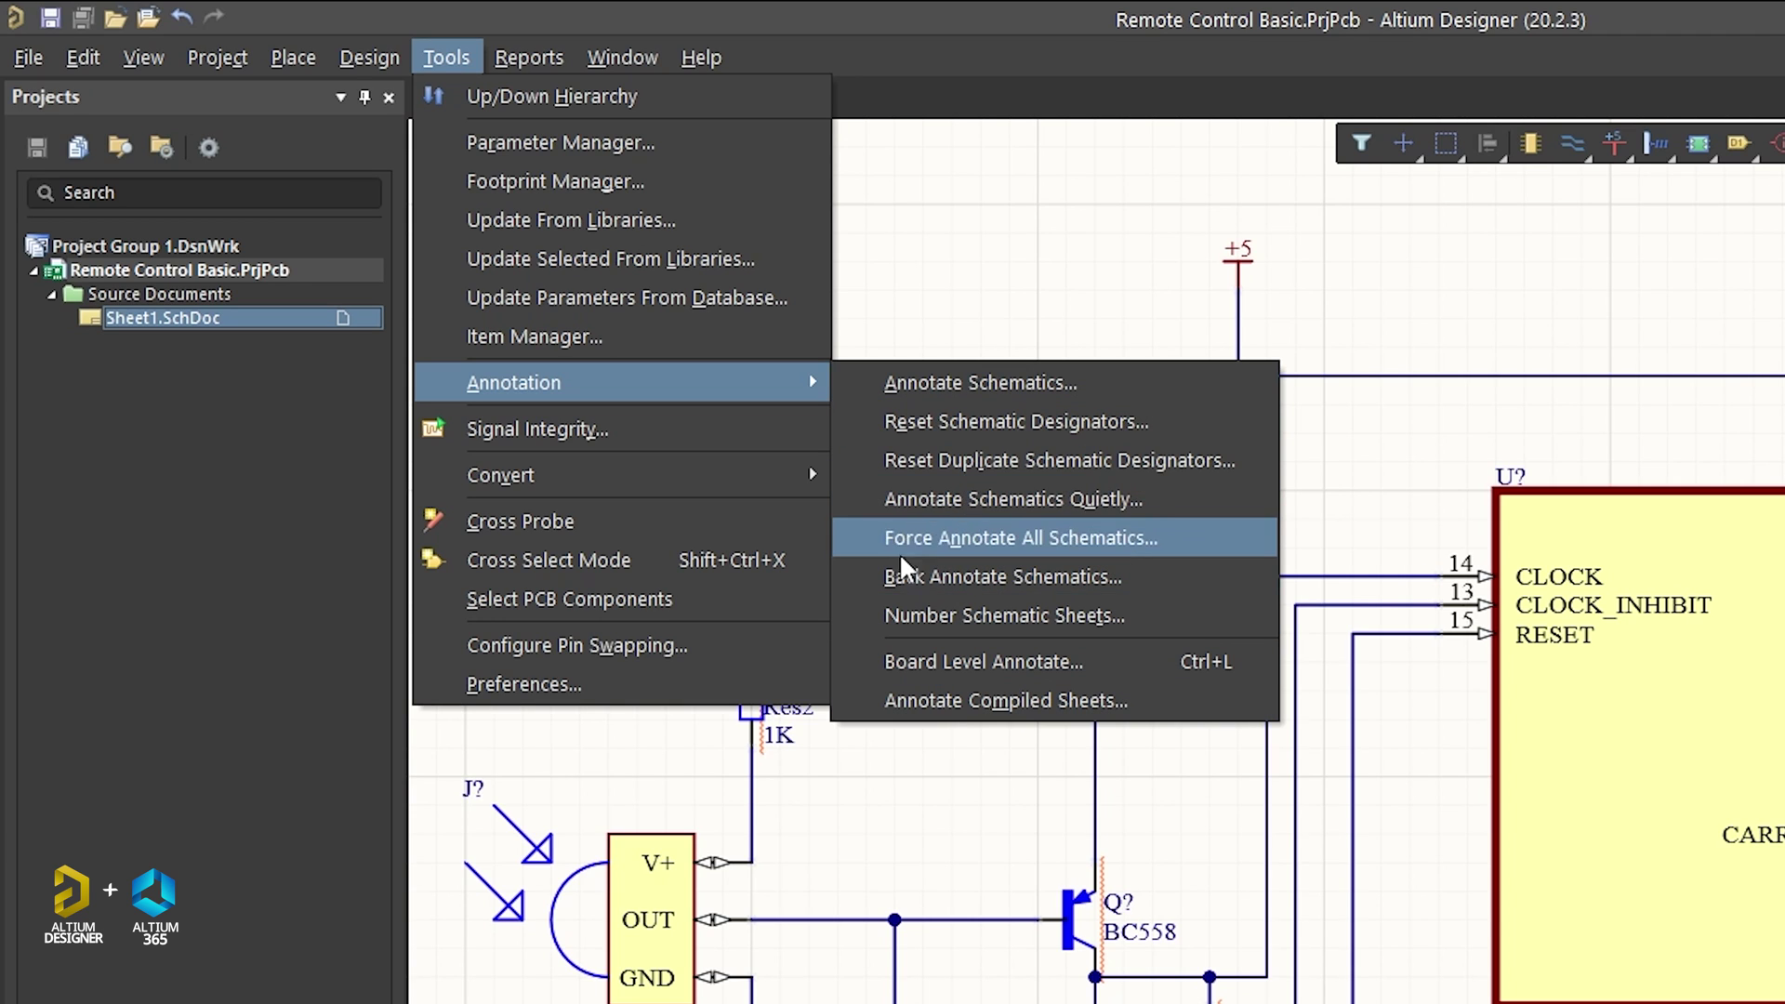
pyautogui.click(978, 499)
pyautogui.click(1501, 895)
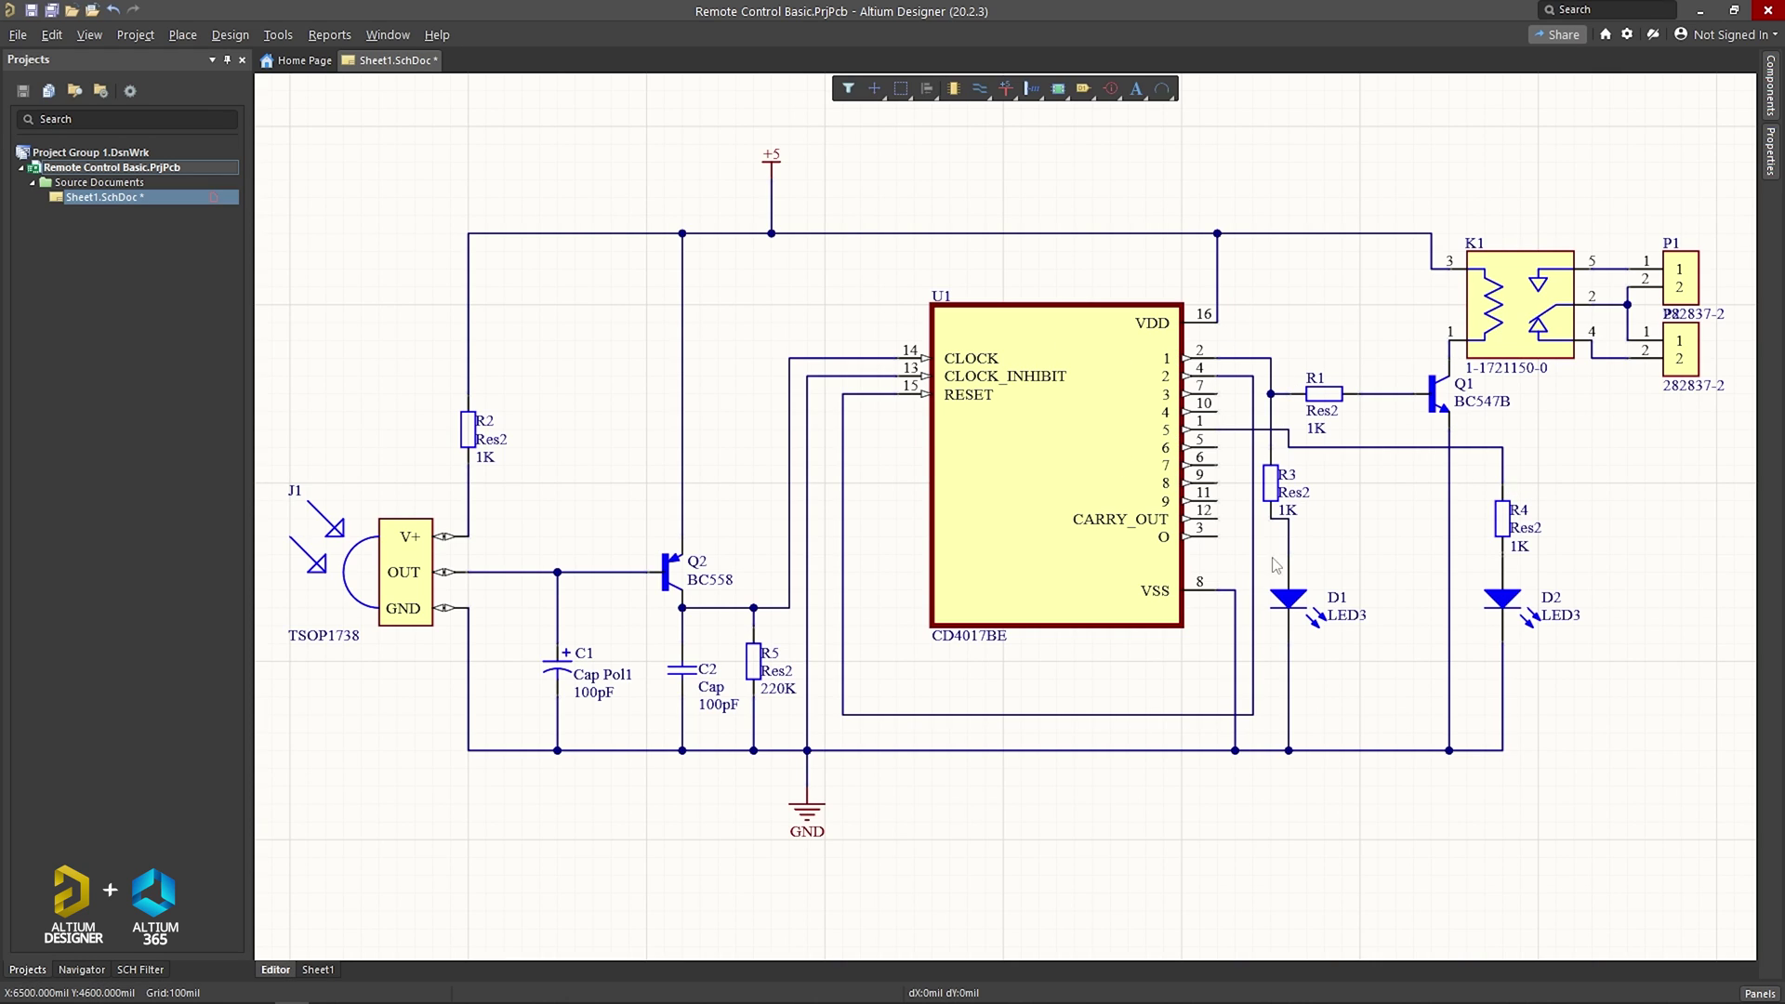
pyautogui.rightClick(88, 198)
pyautogui.click(104, 292)
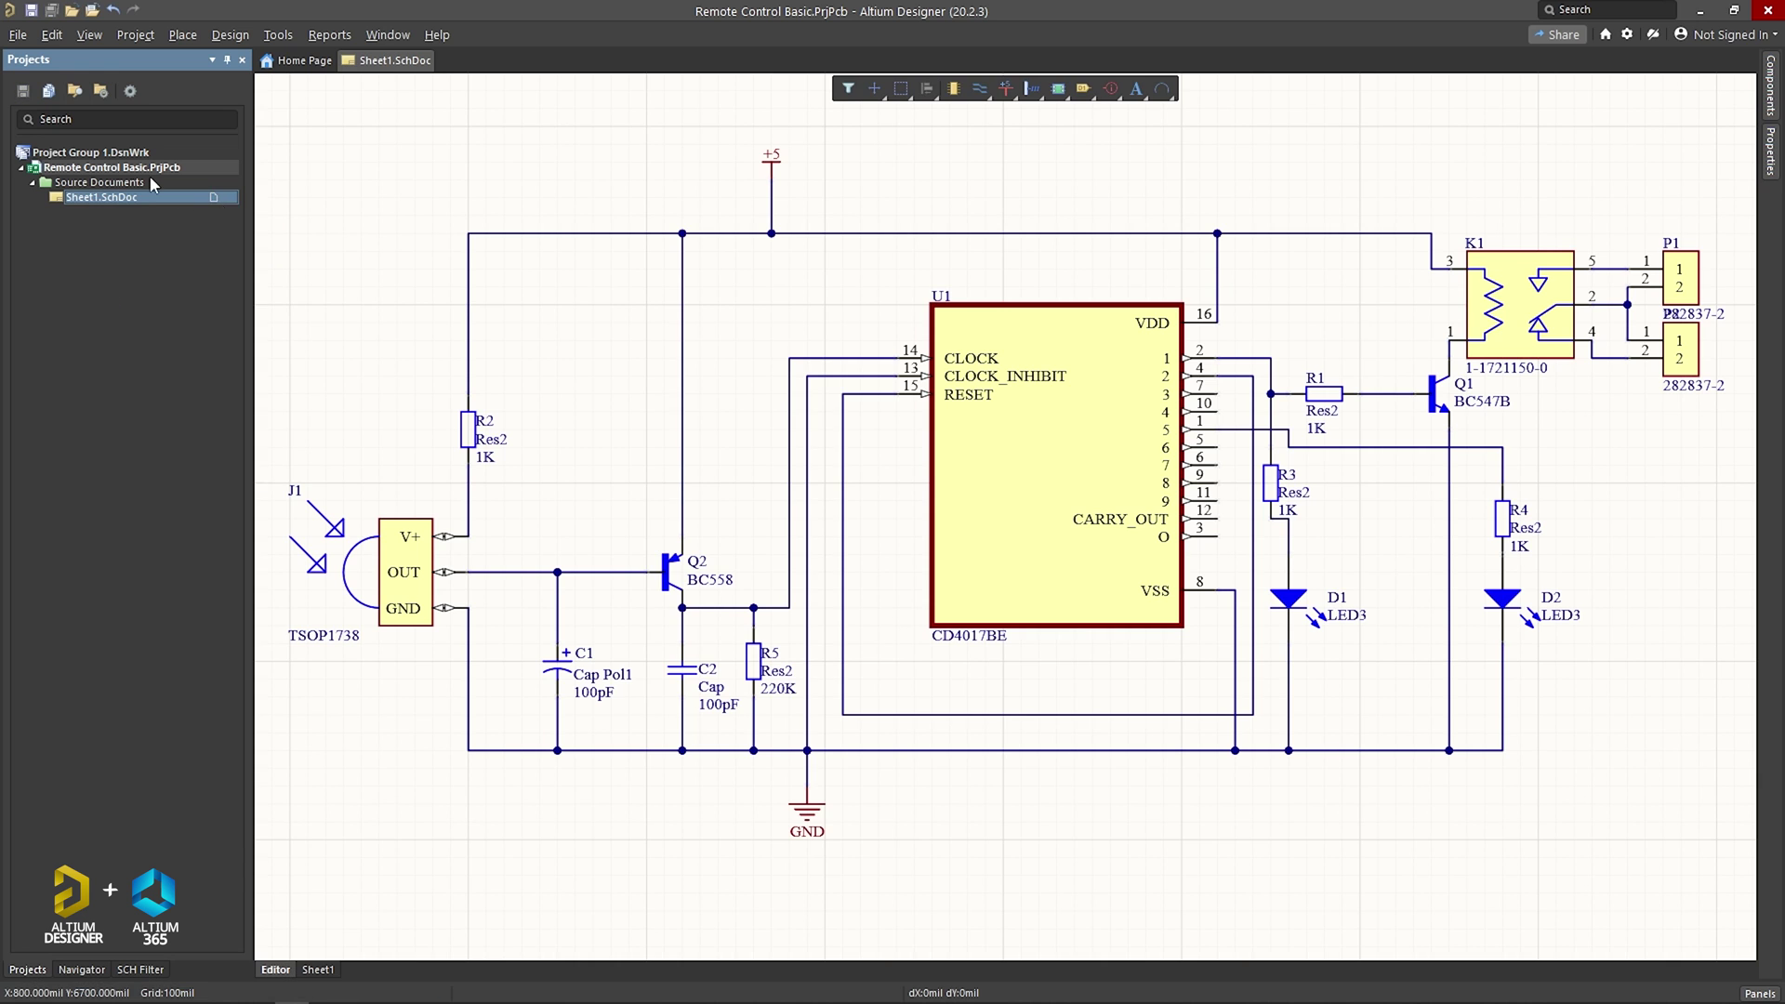
# Add a new PCB document to the Remote Control Basic project and save it with the project as PCB1.PcbDoc
pyautogui.rightClick(124, 165)
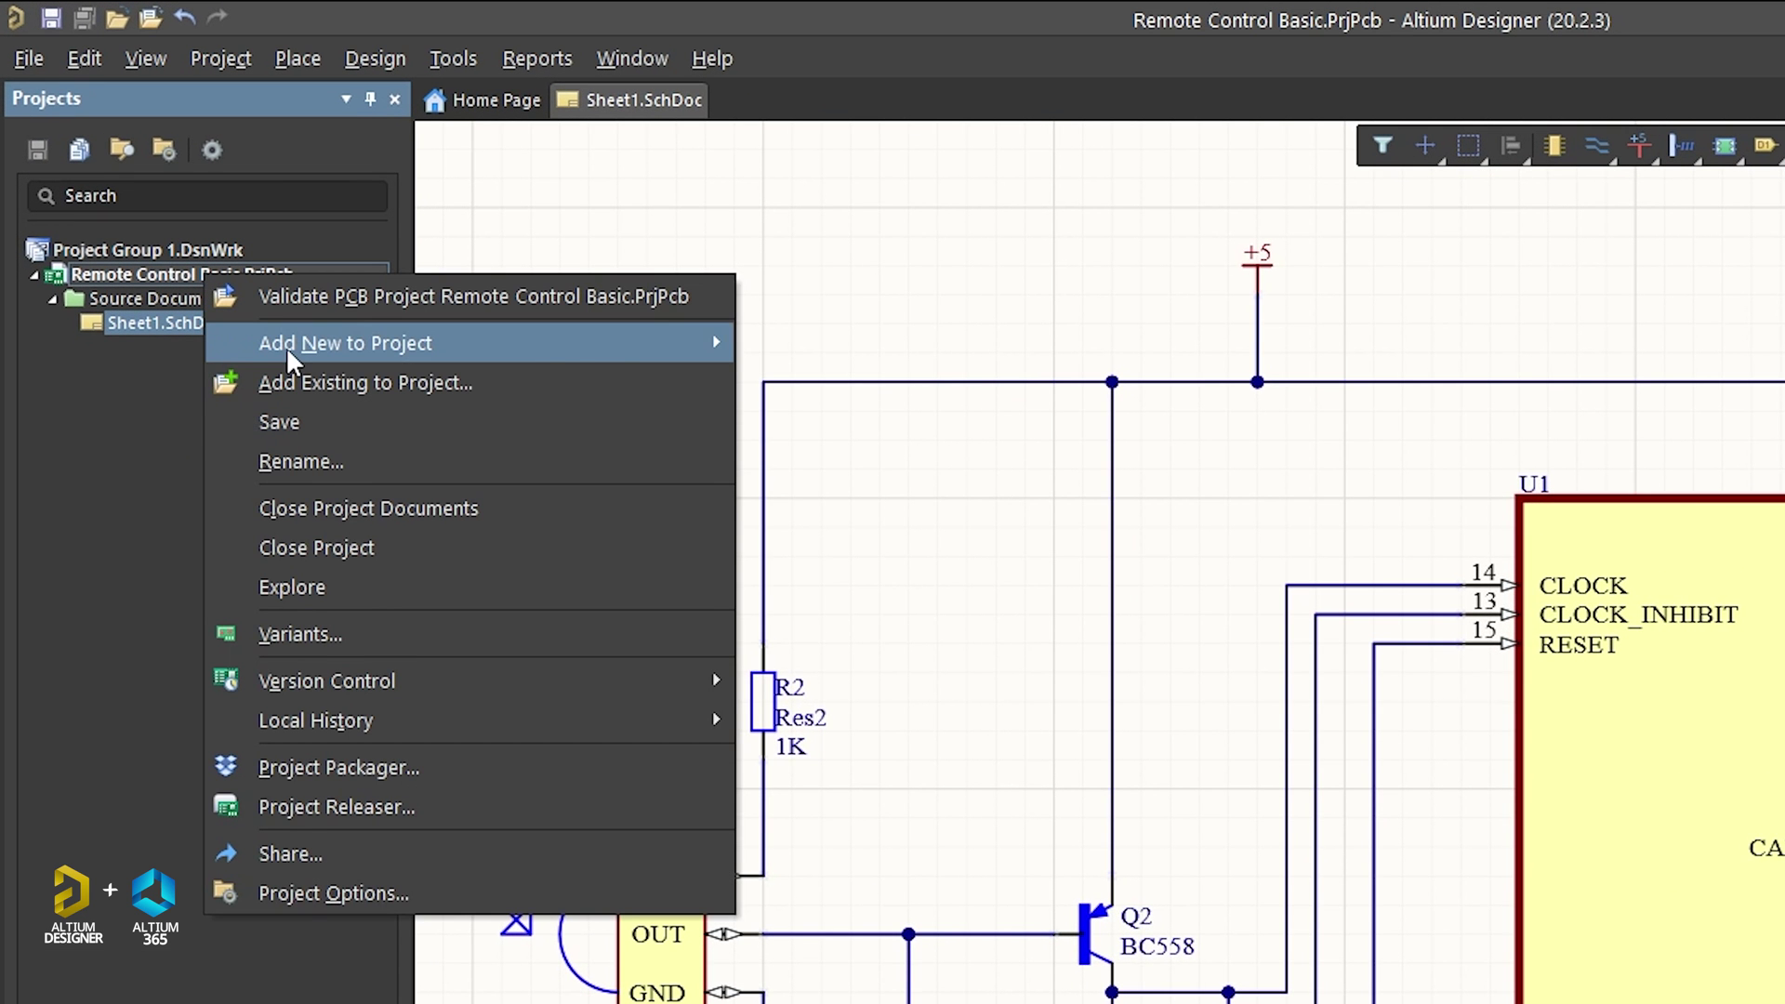
pyautogui.moveTo(286, 348)
pyautogui.click(928, 379)
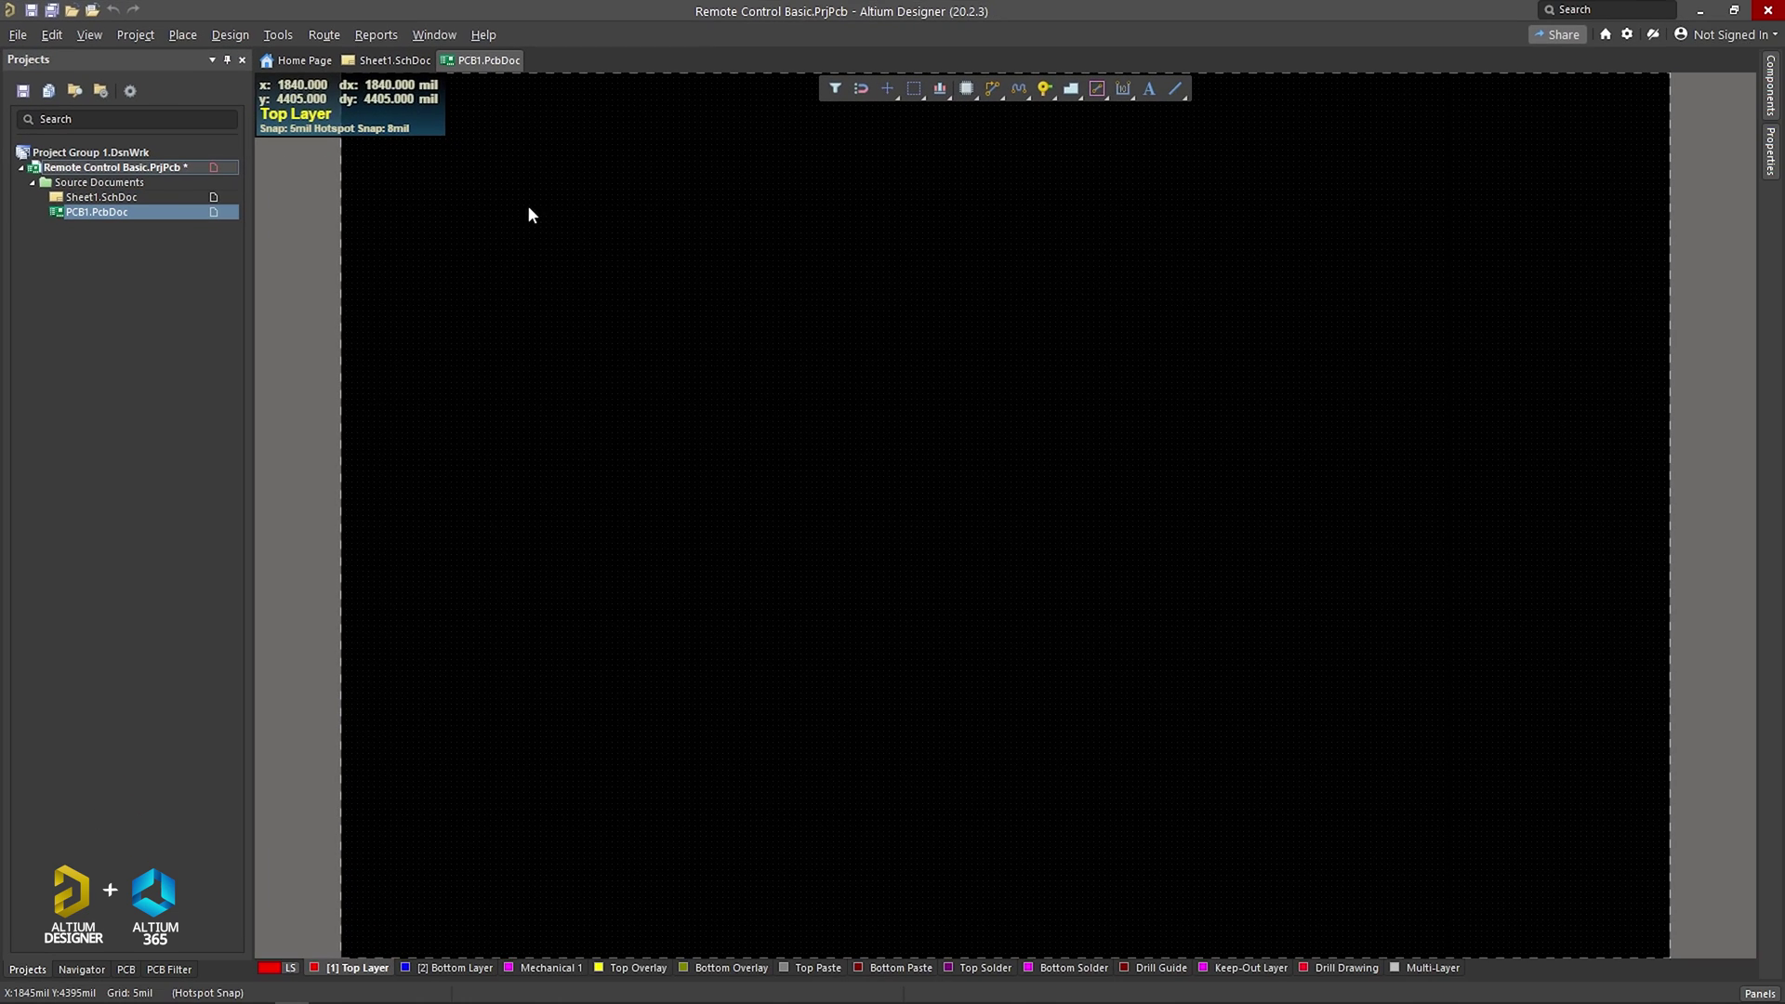
pyautogui.rightClick(117, 171)
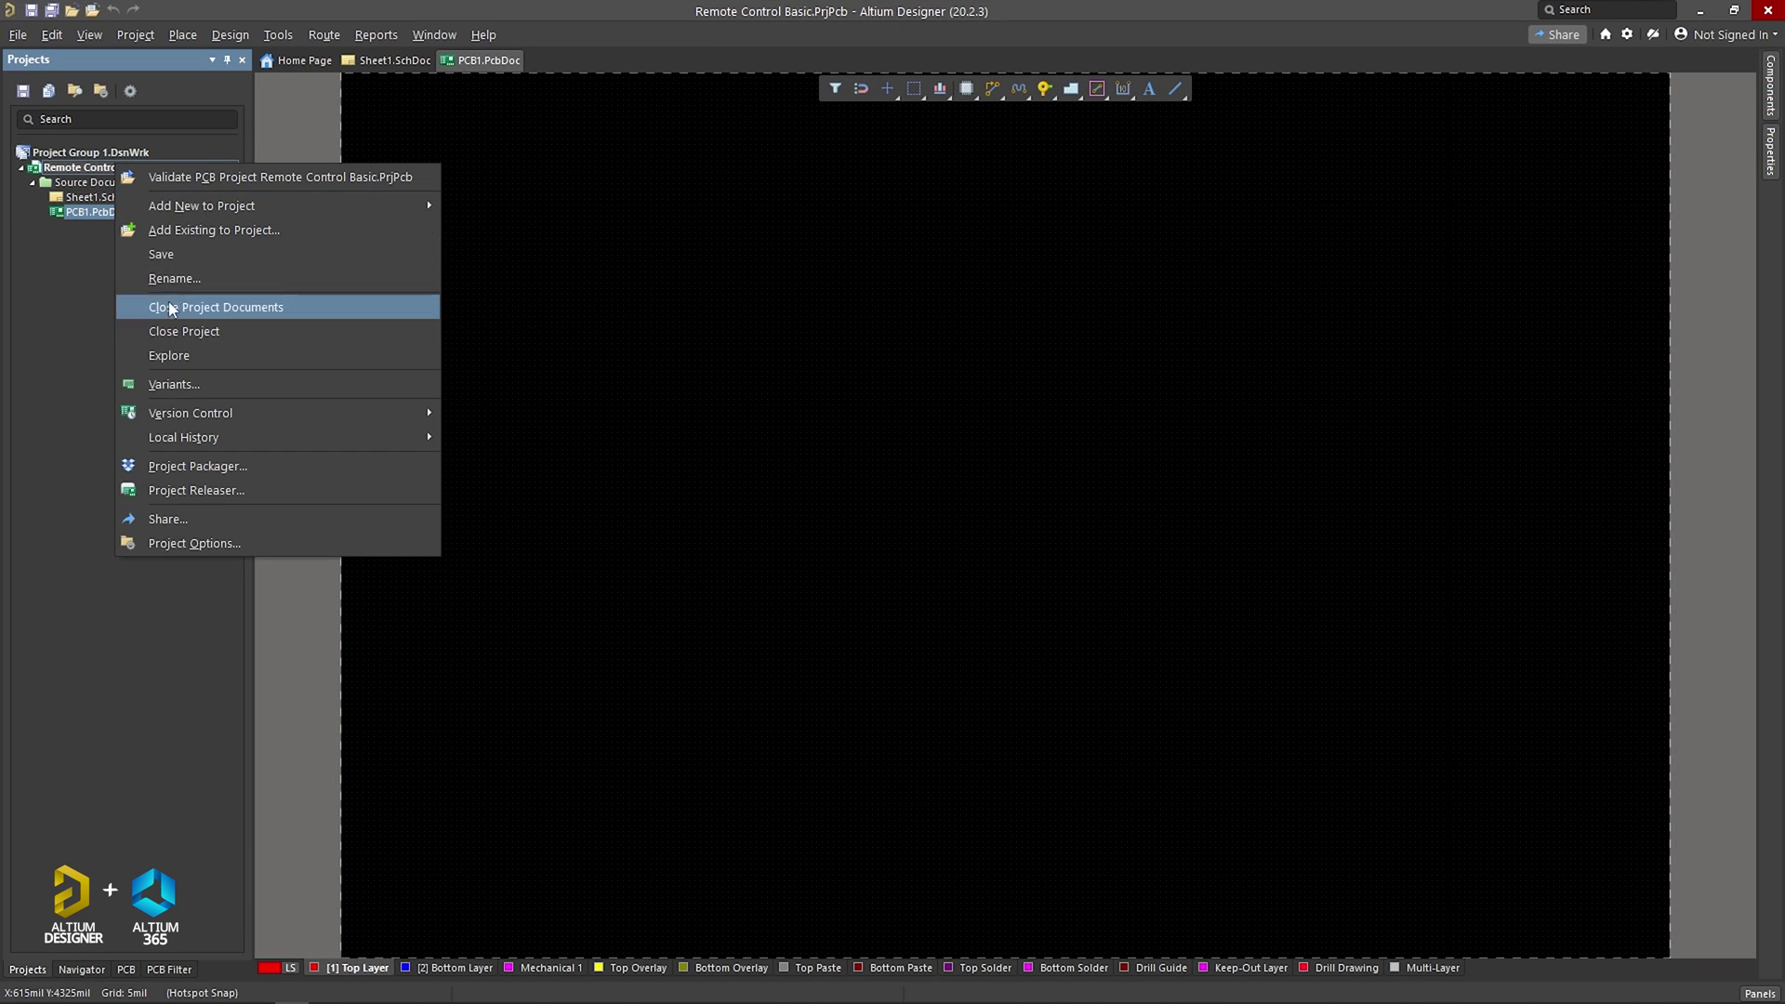
pyautogui.click(132, 261)
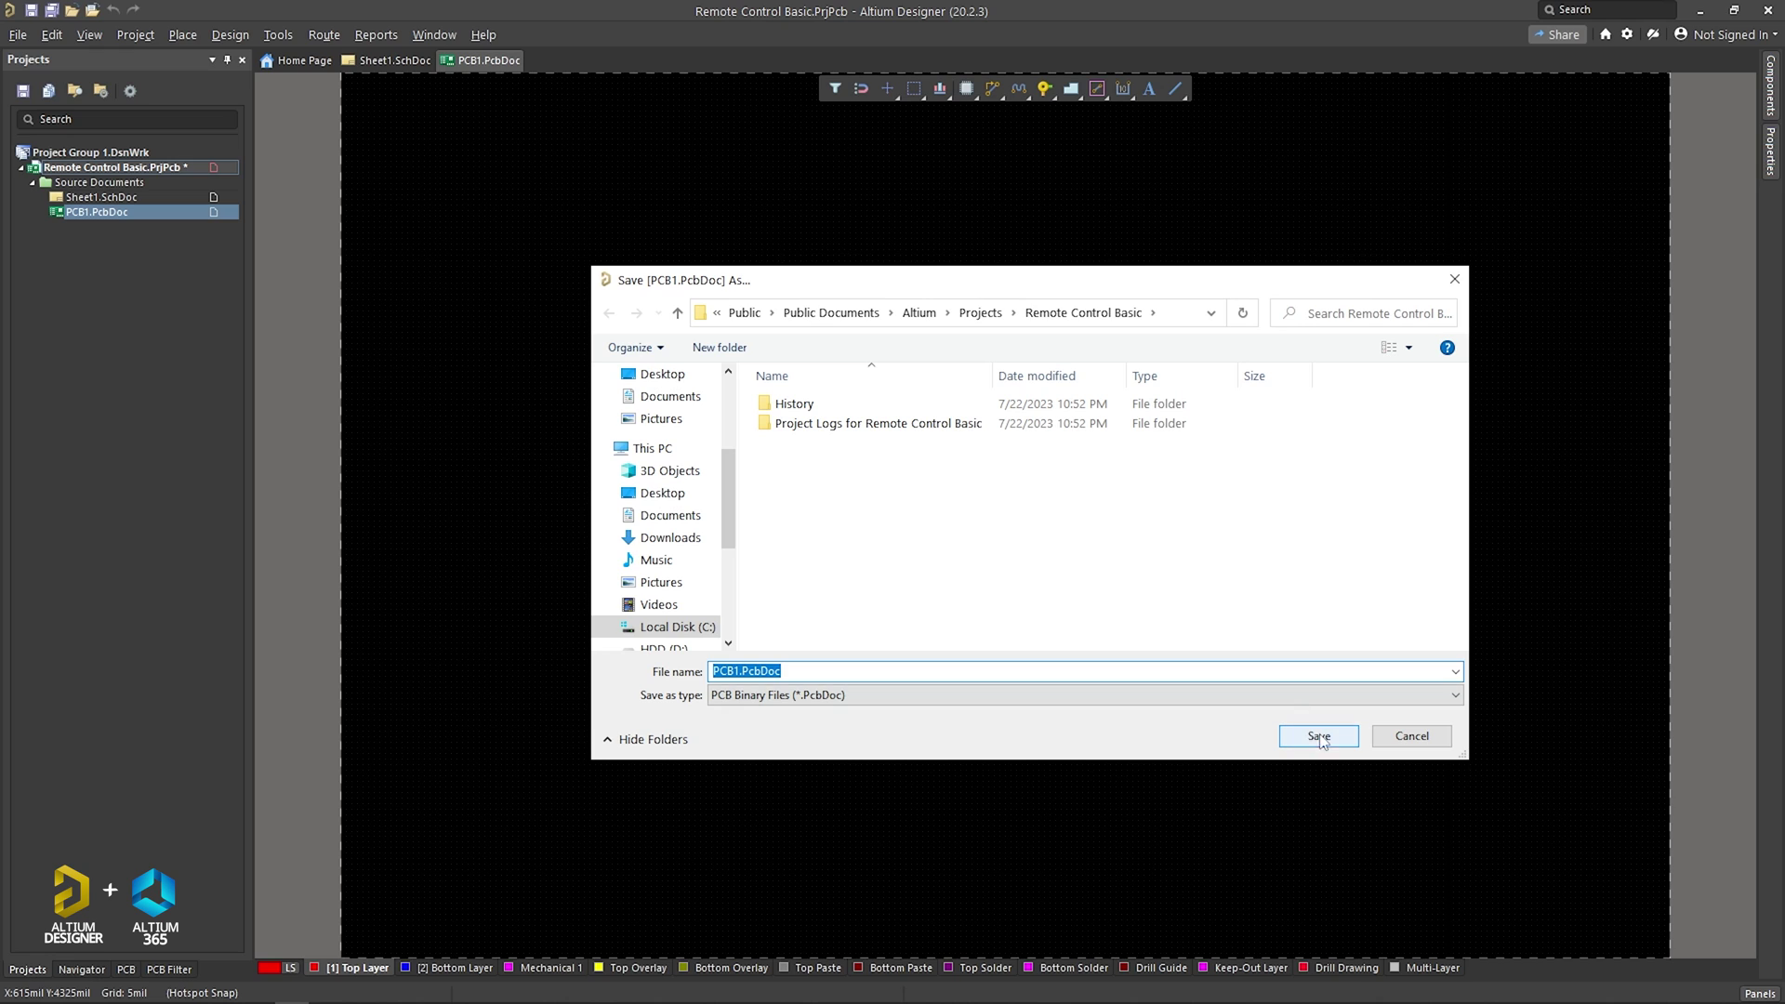
pyautogui.click(1317, 736)
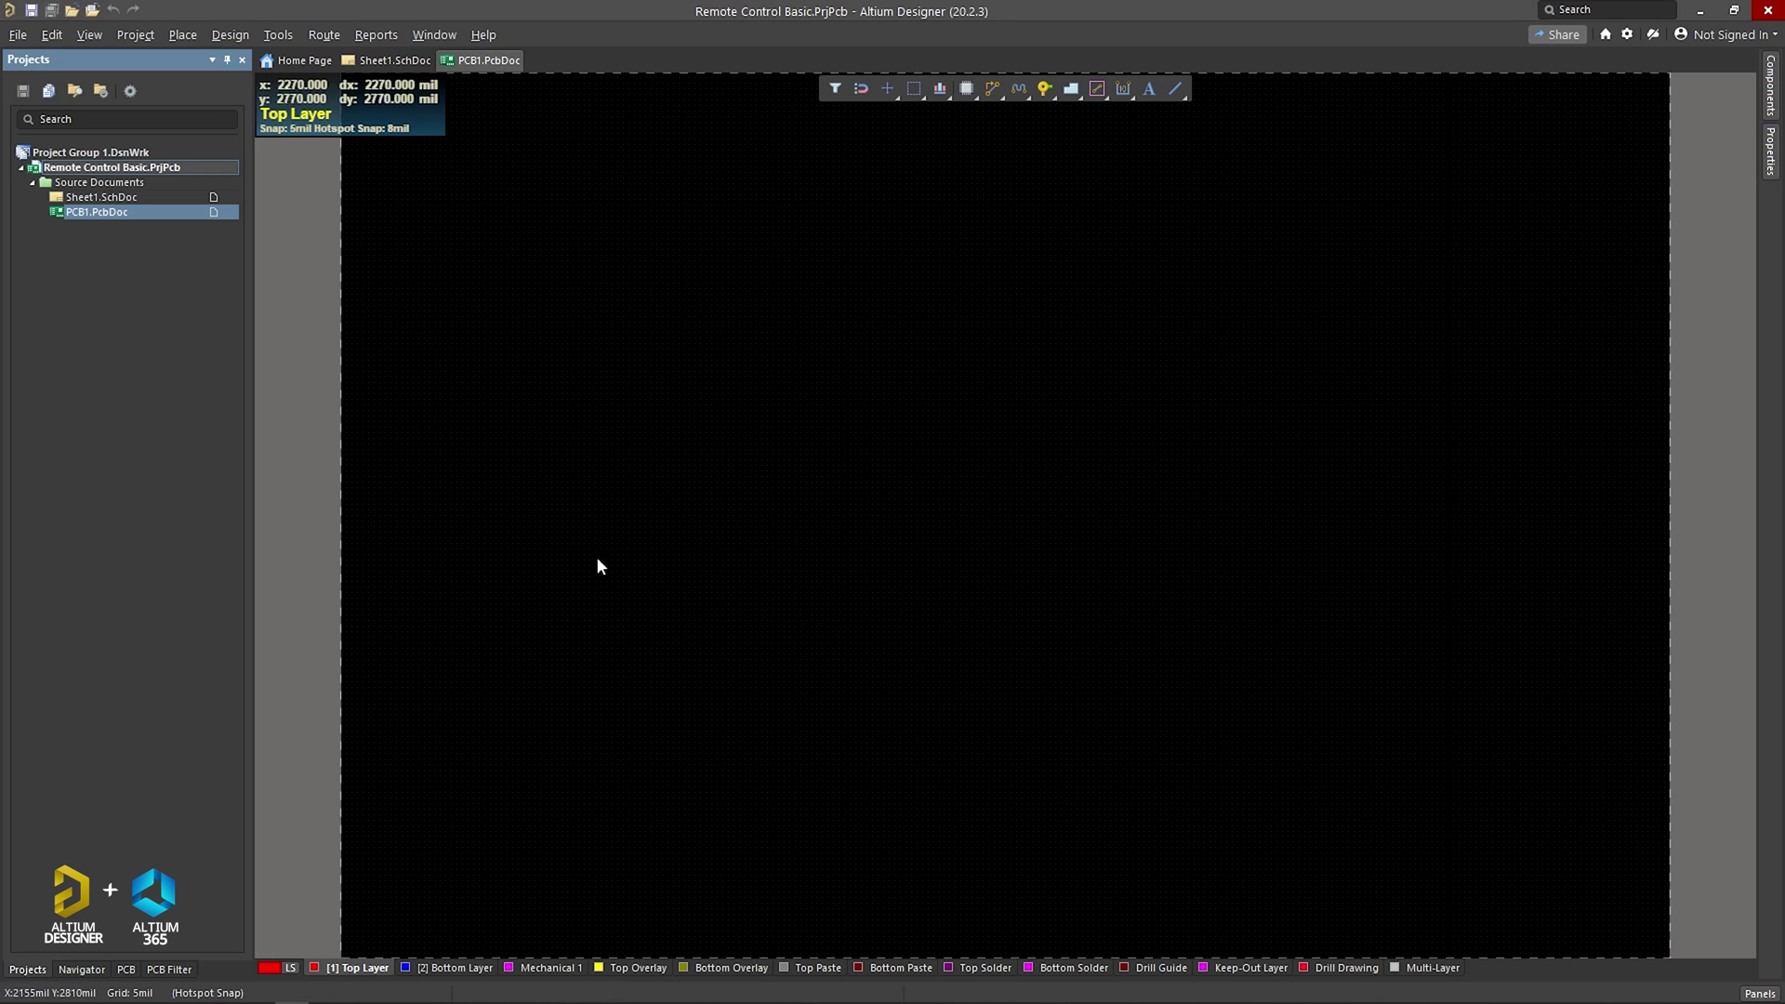
# Update PCB1.PcbDoc from the Sheet1 schematic, validating and executing all changes in the Engineering Change Order
pyautogui.doubleClick(101, 199)
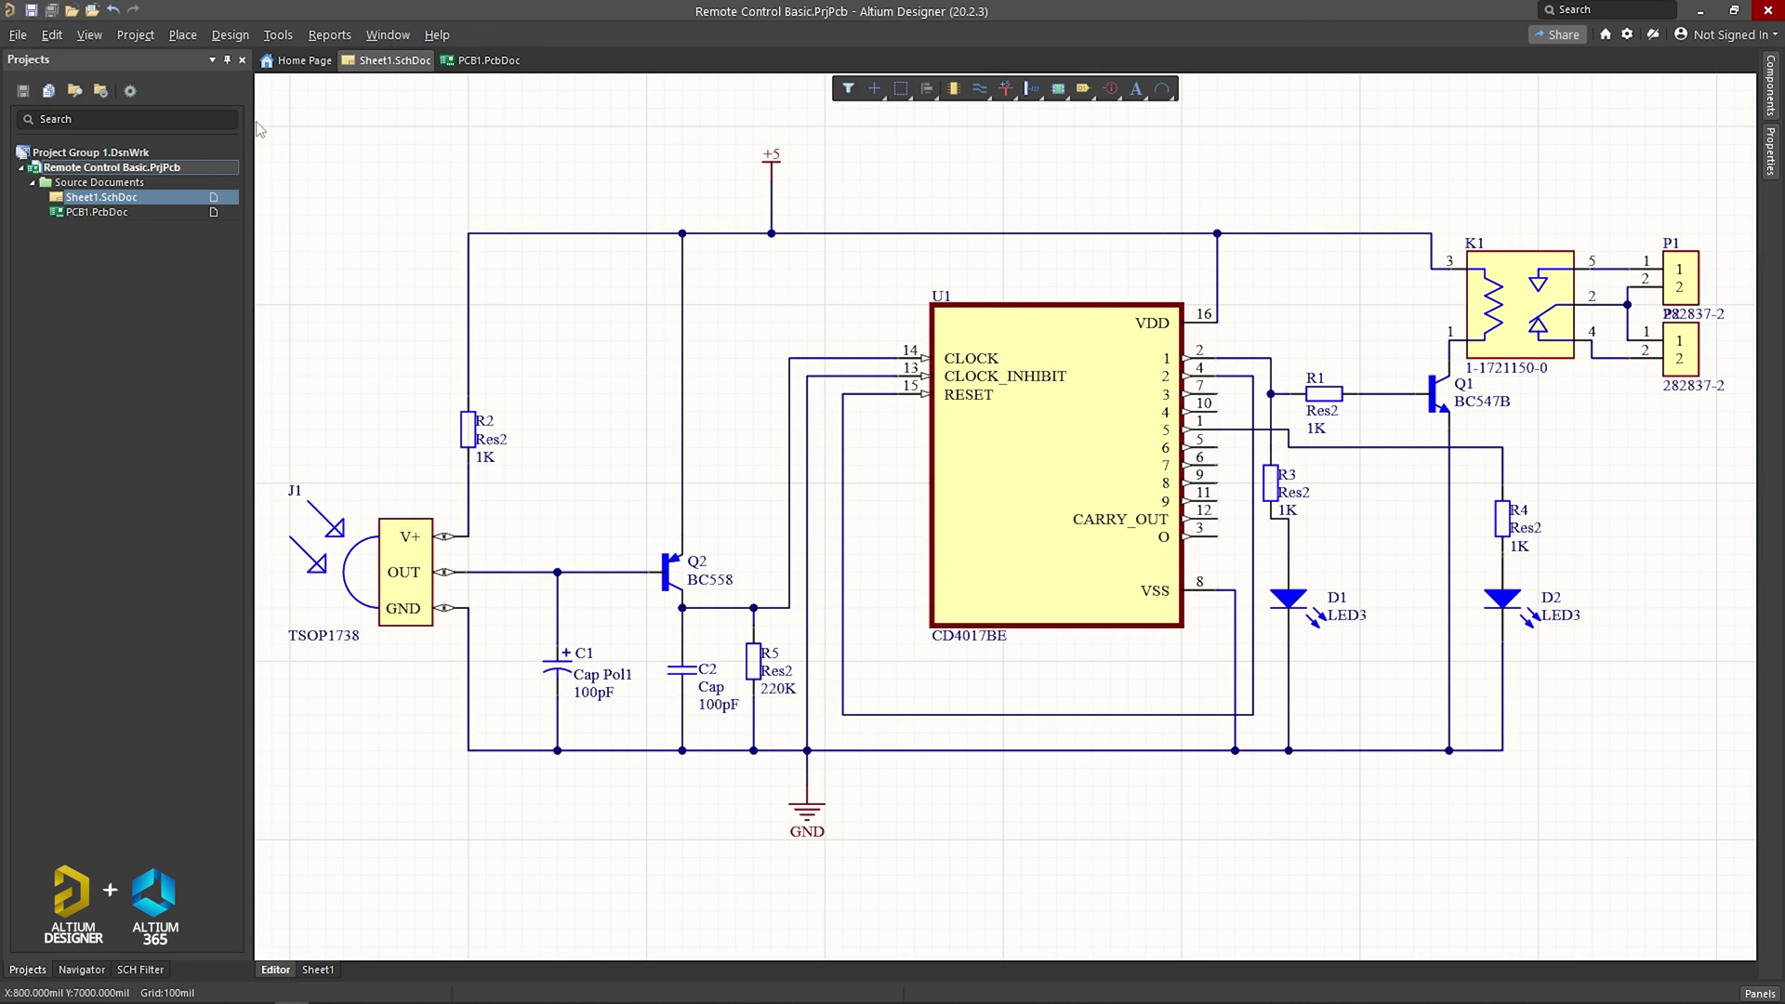
pyautogui.click(230, 35)
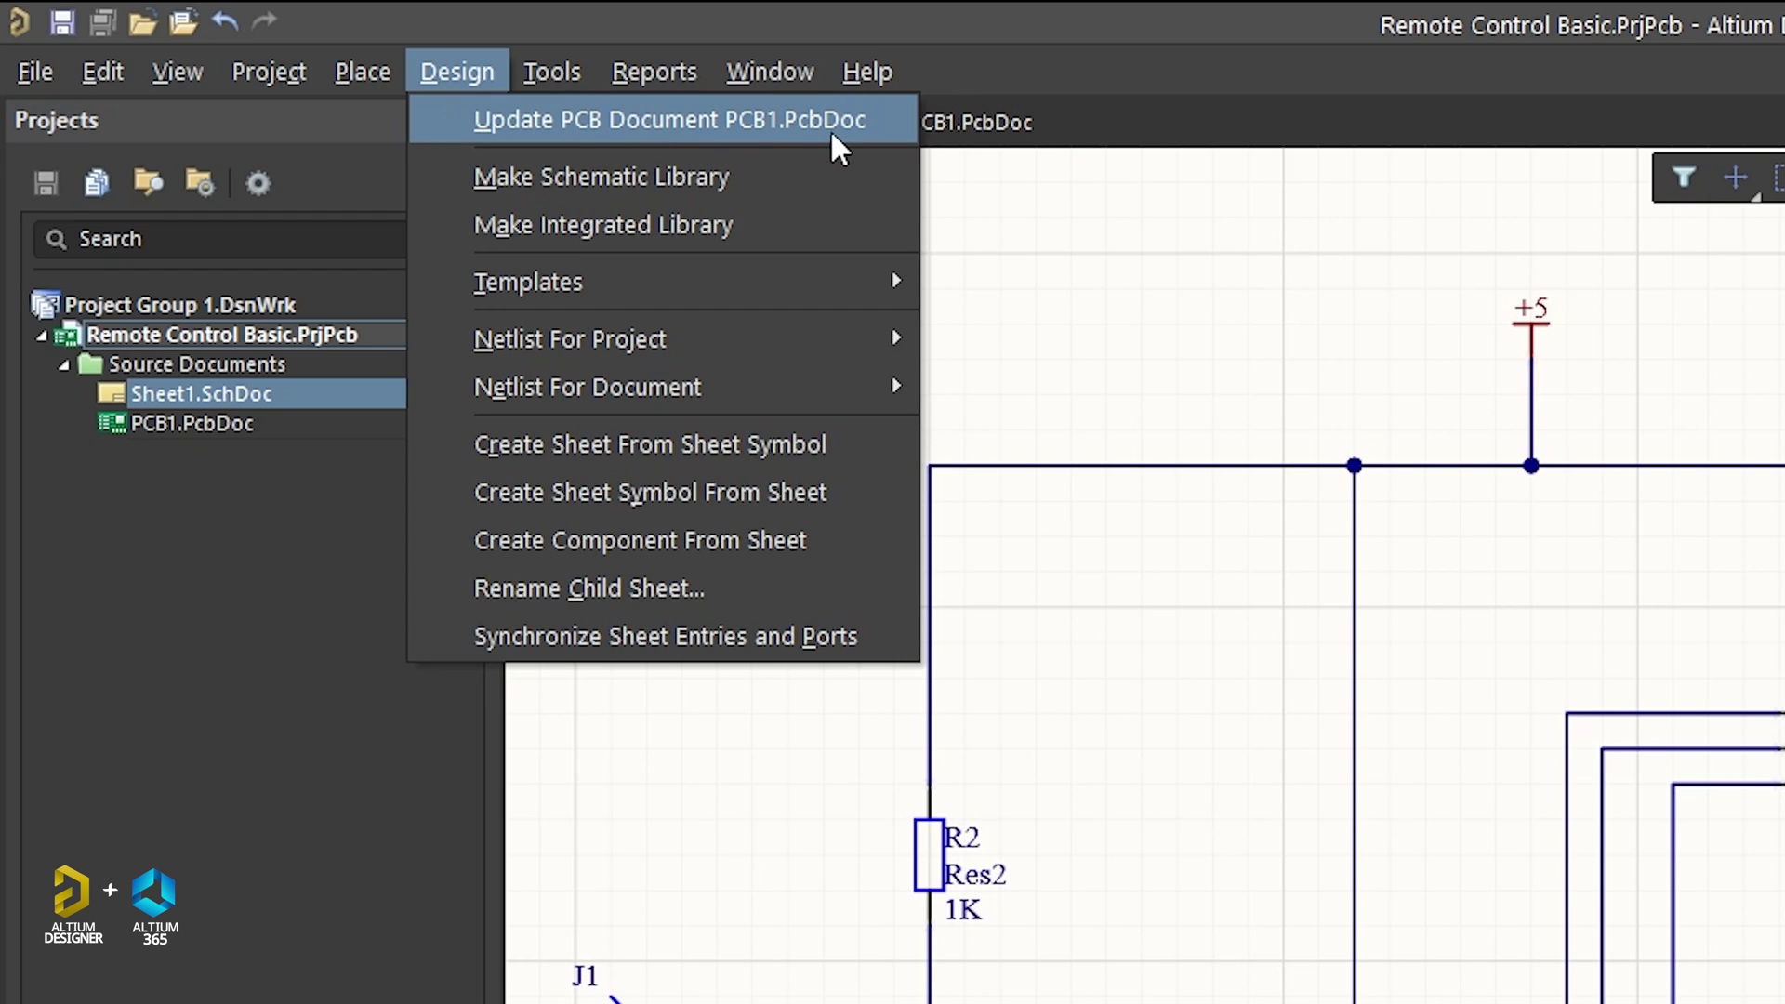
pyautogui.click(773, 124)
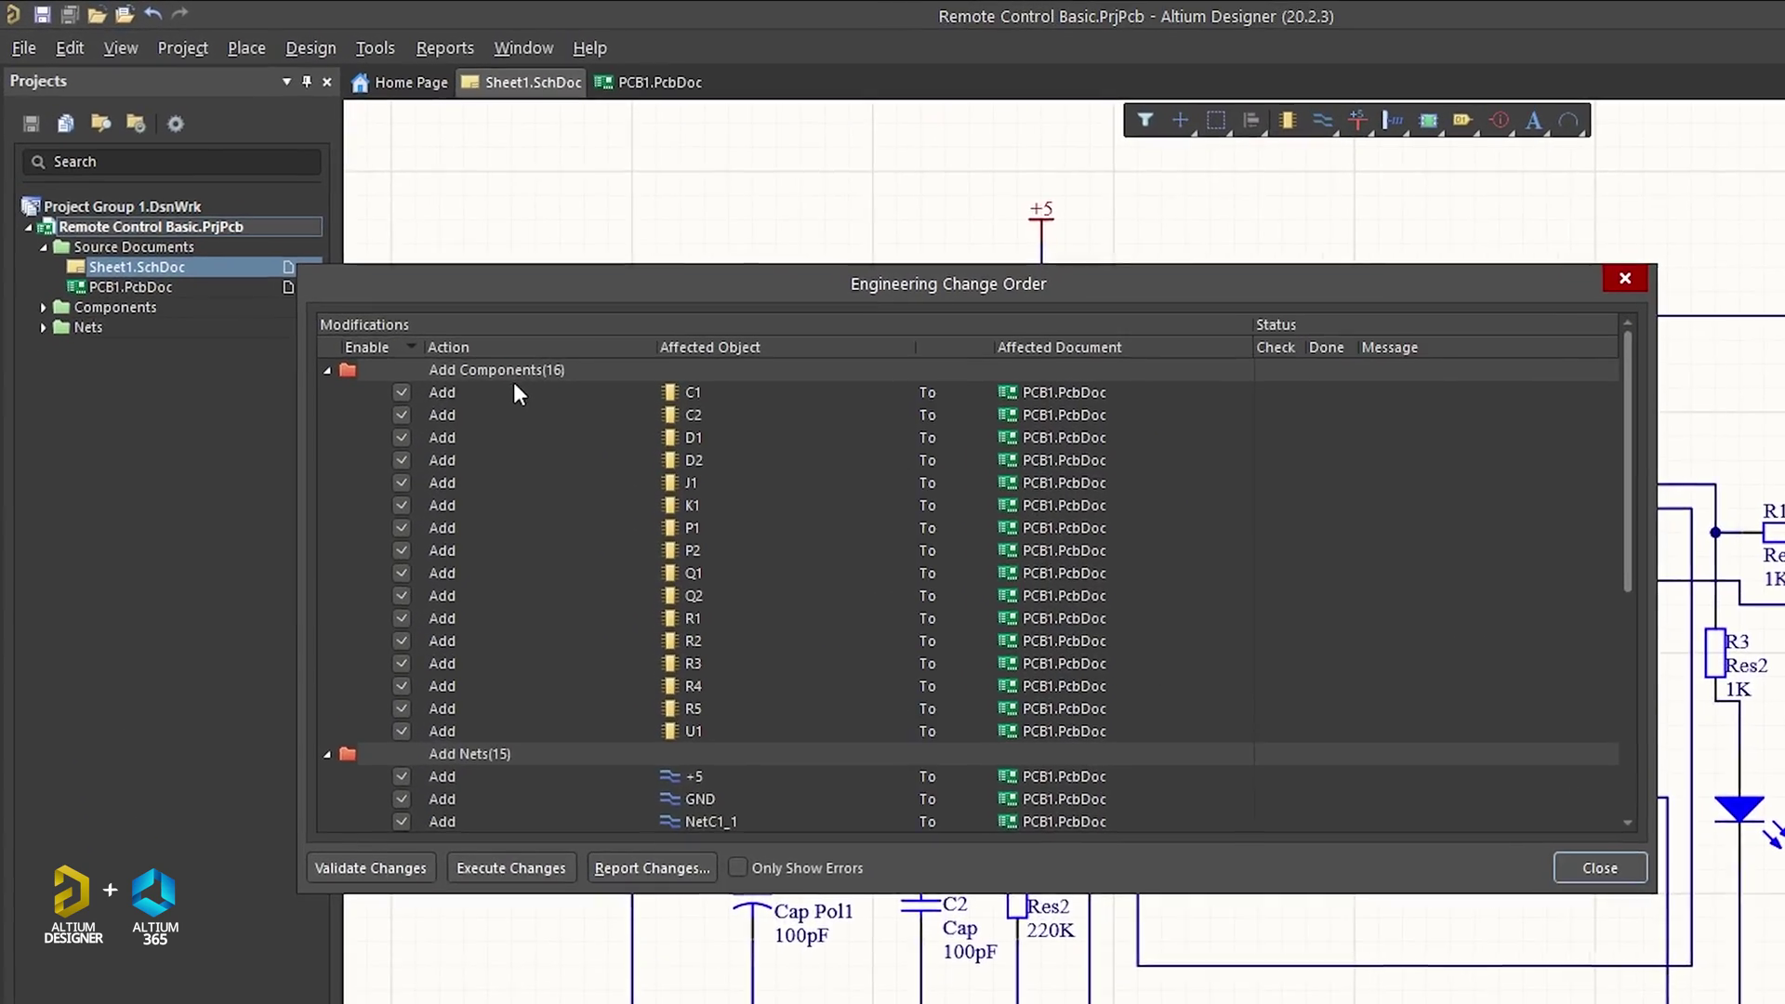
pyautogui.moveTo(376, 212); pyautogui.dragTo(545, 233)
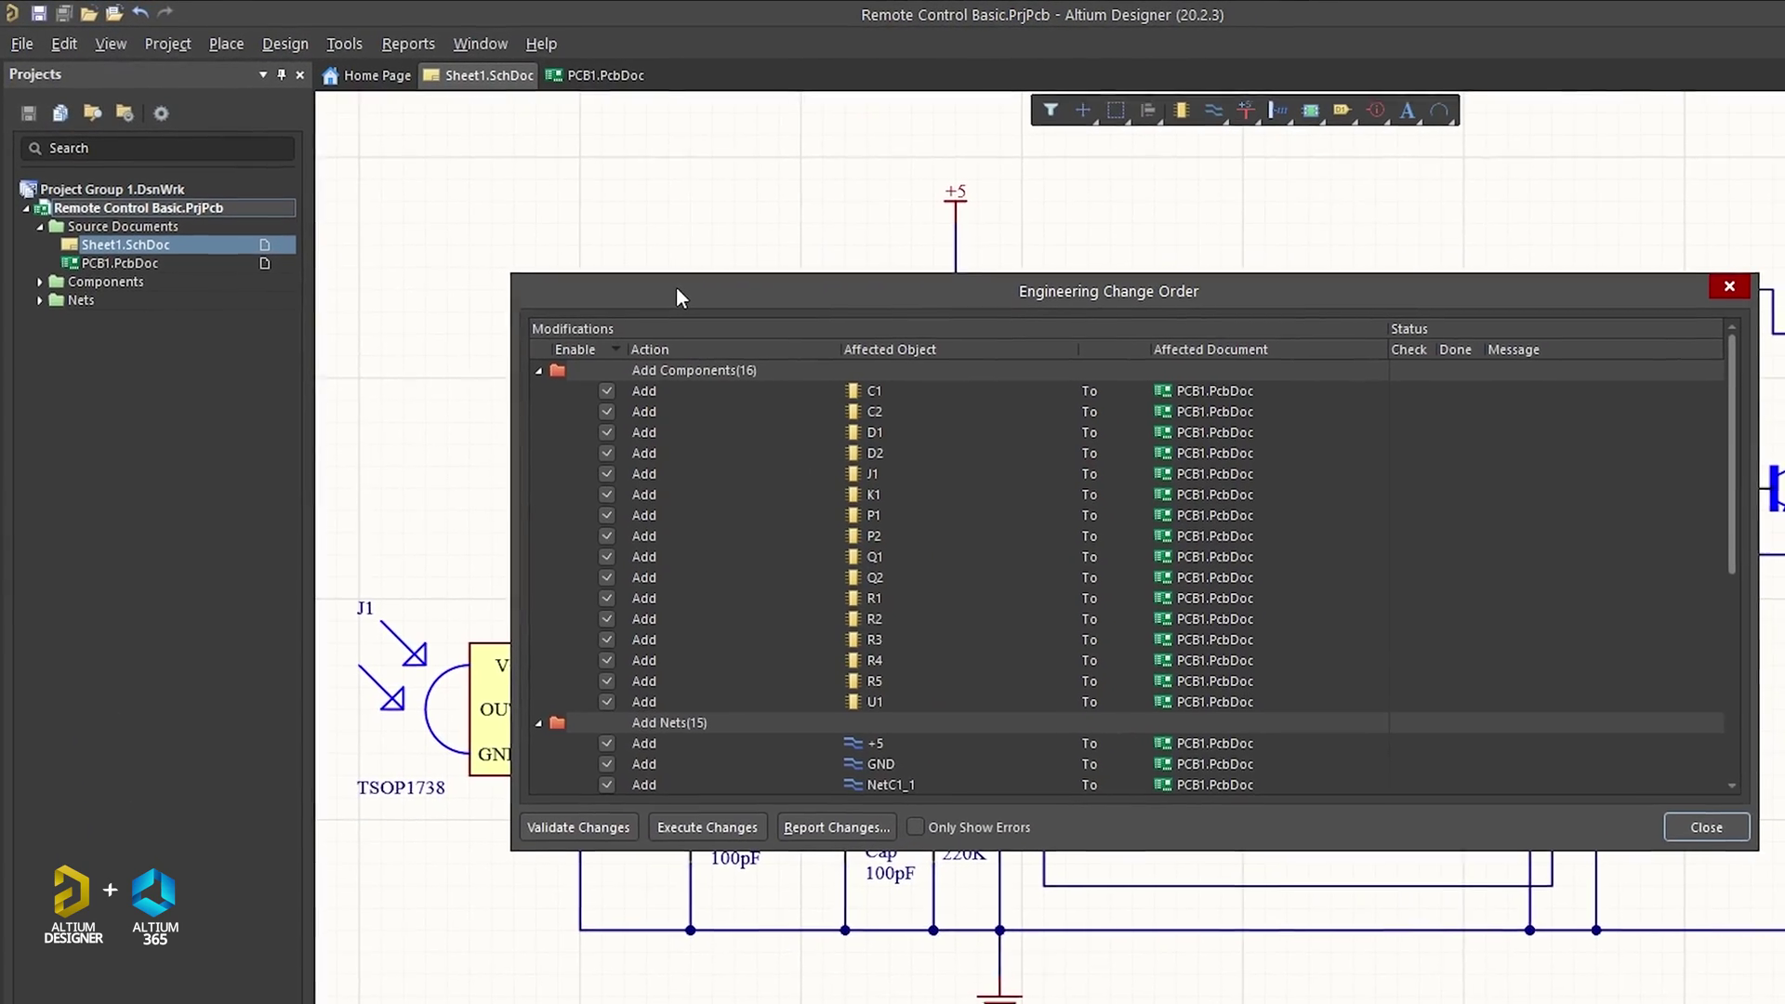
pyautogui.click(535, 825)
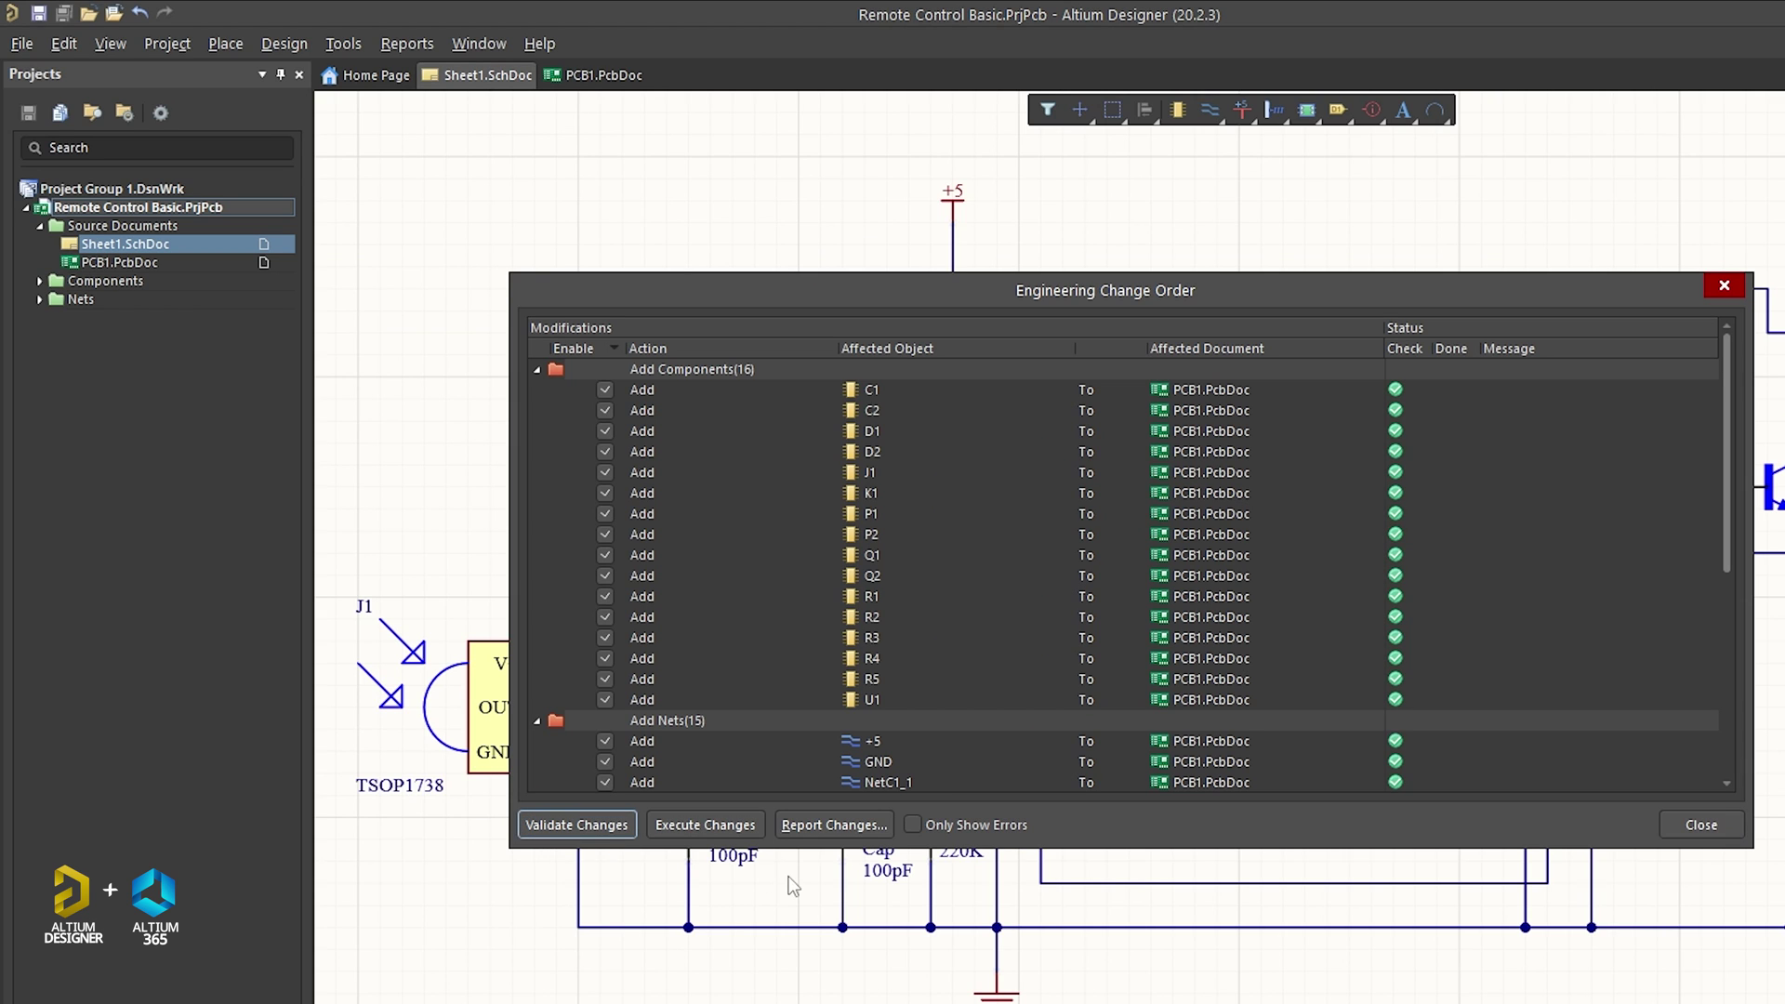
pyautogui.click(704, 824)
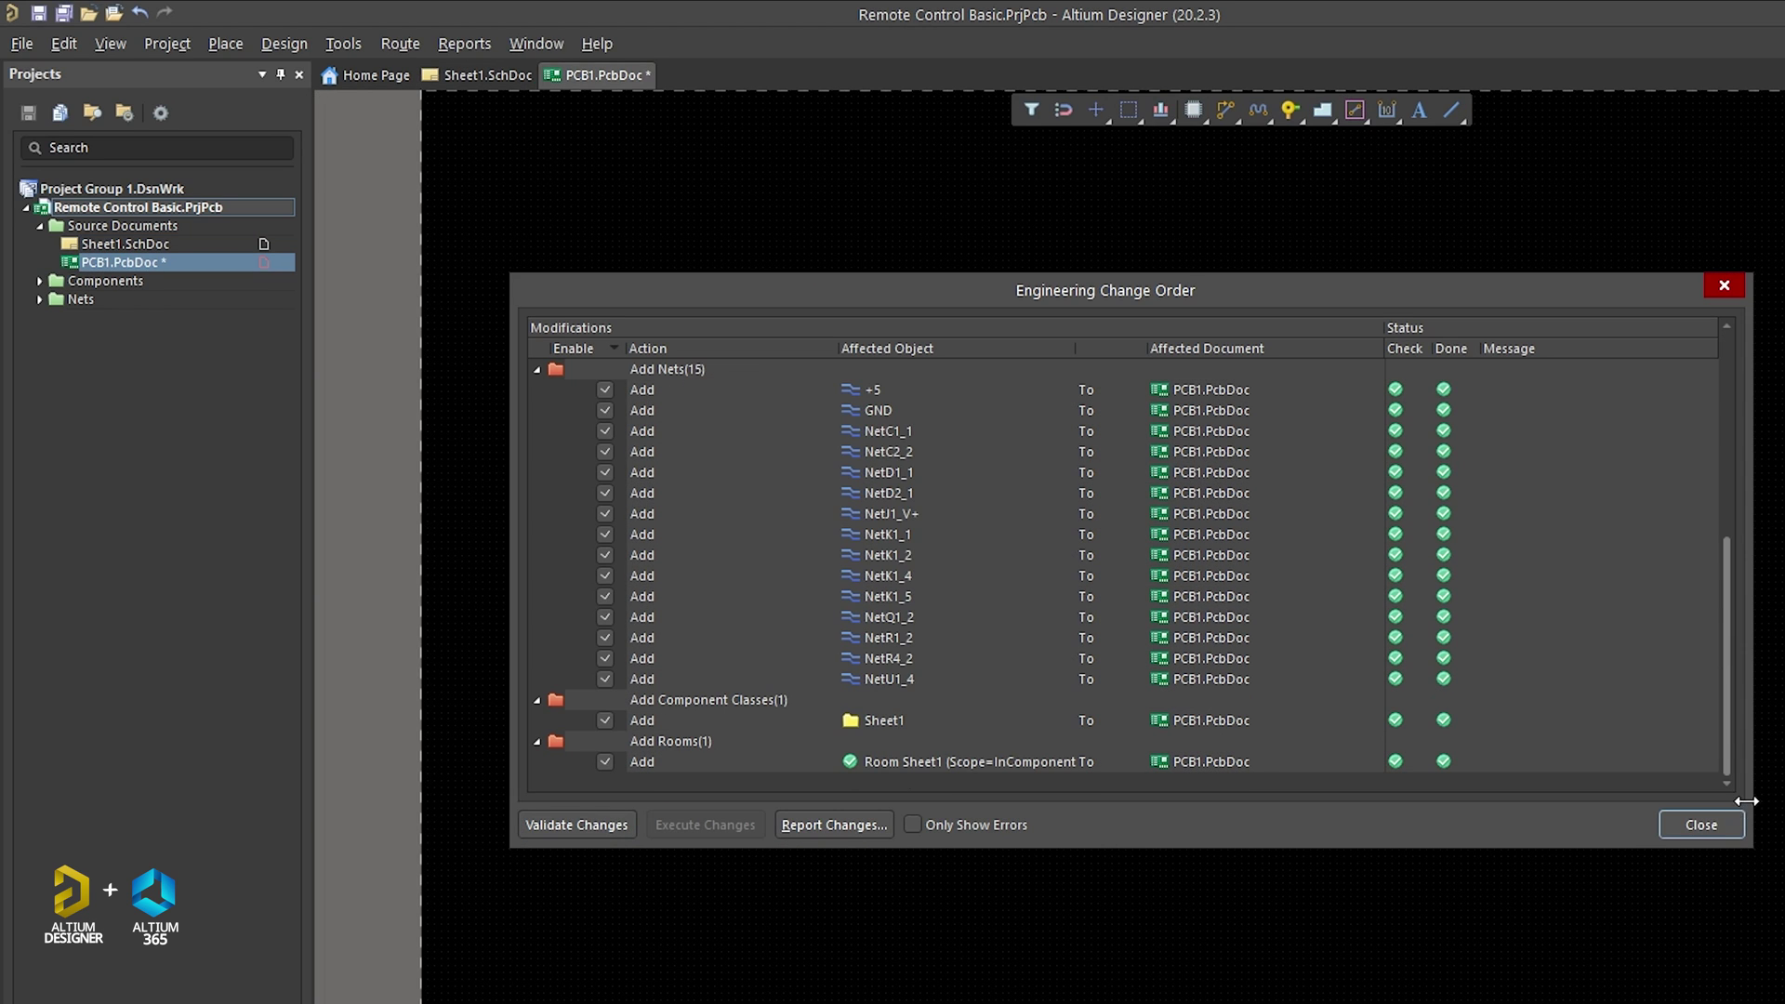
pyautogui.click(1703, 828)
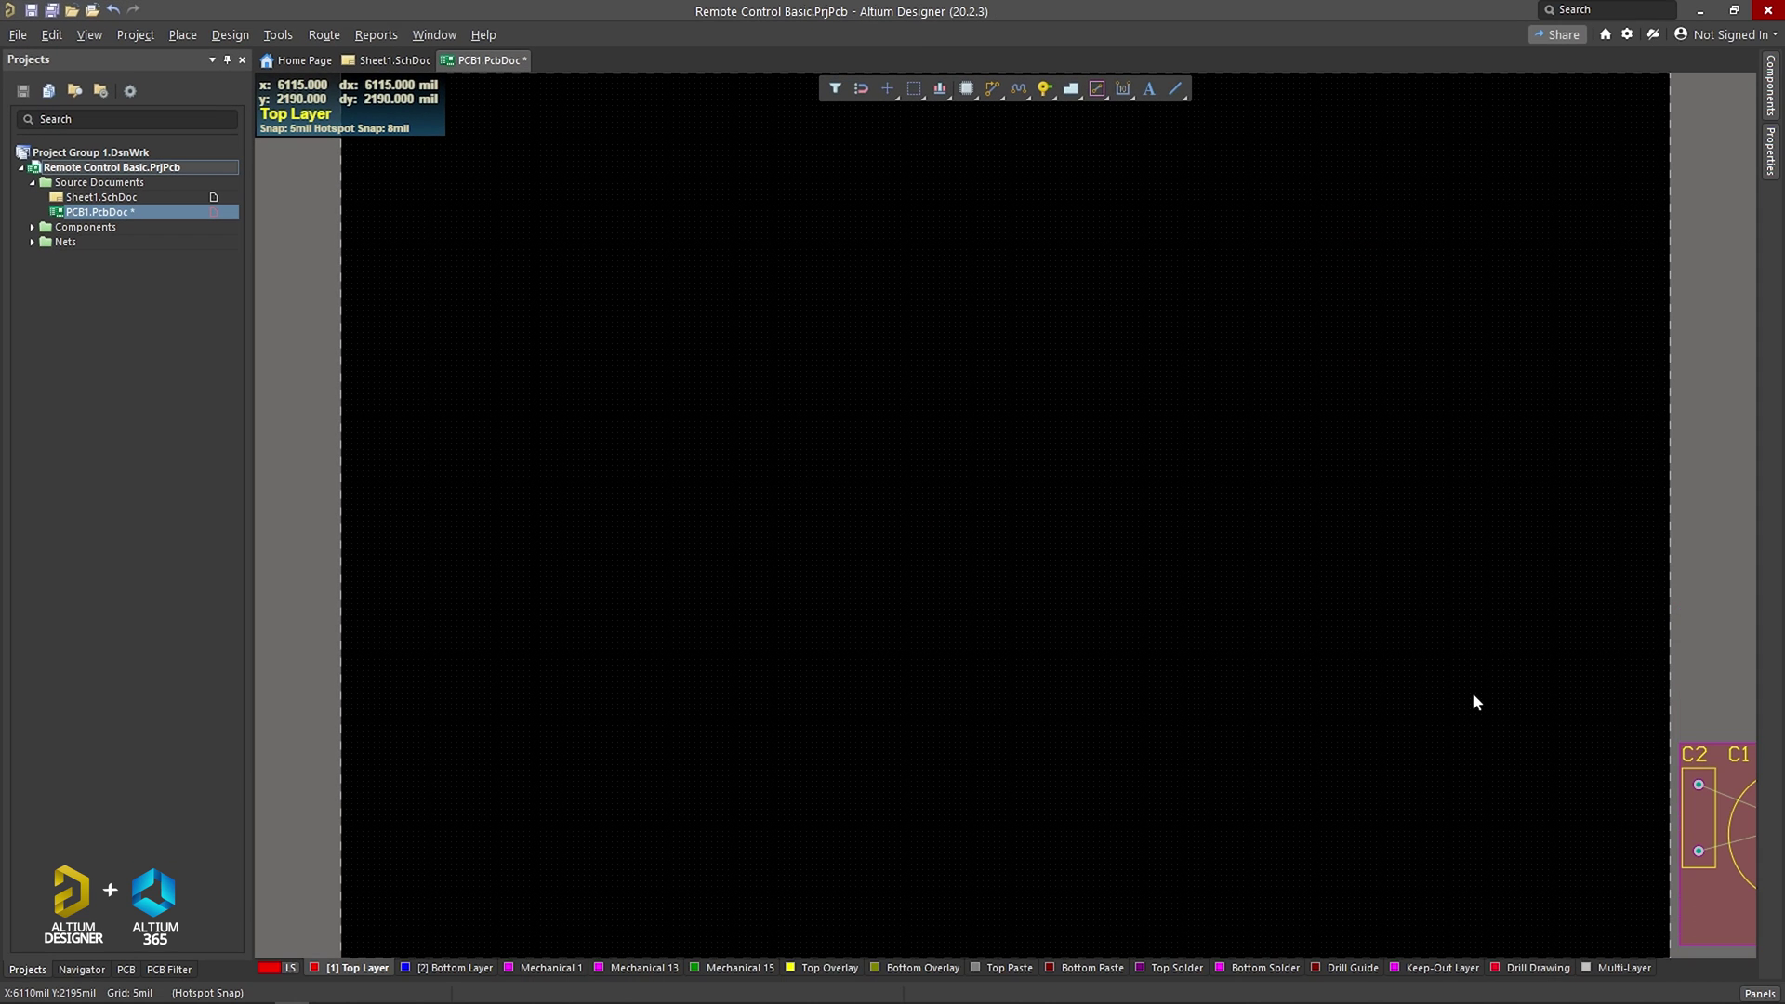
# Delete the Sheet1 room surrounding the imported components beside the board
pyautogui.moveTo(1471, 692); pyautogui.dragTo(697, 462, button='right')
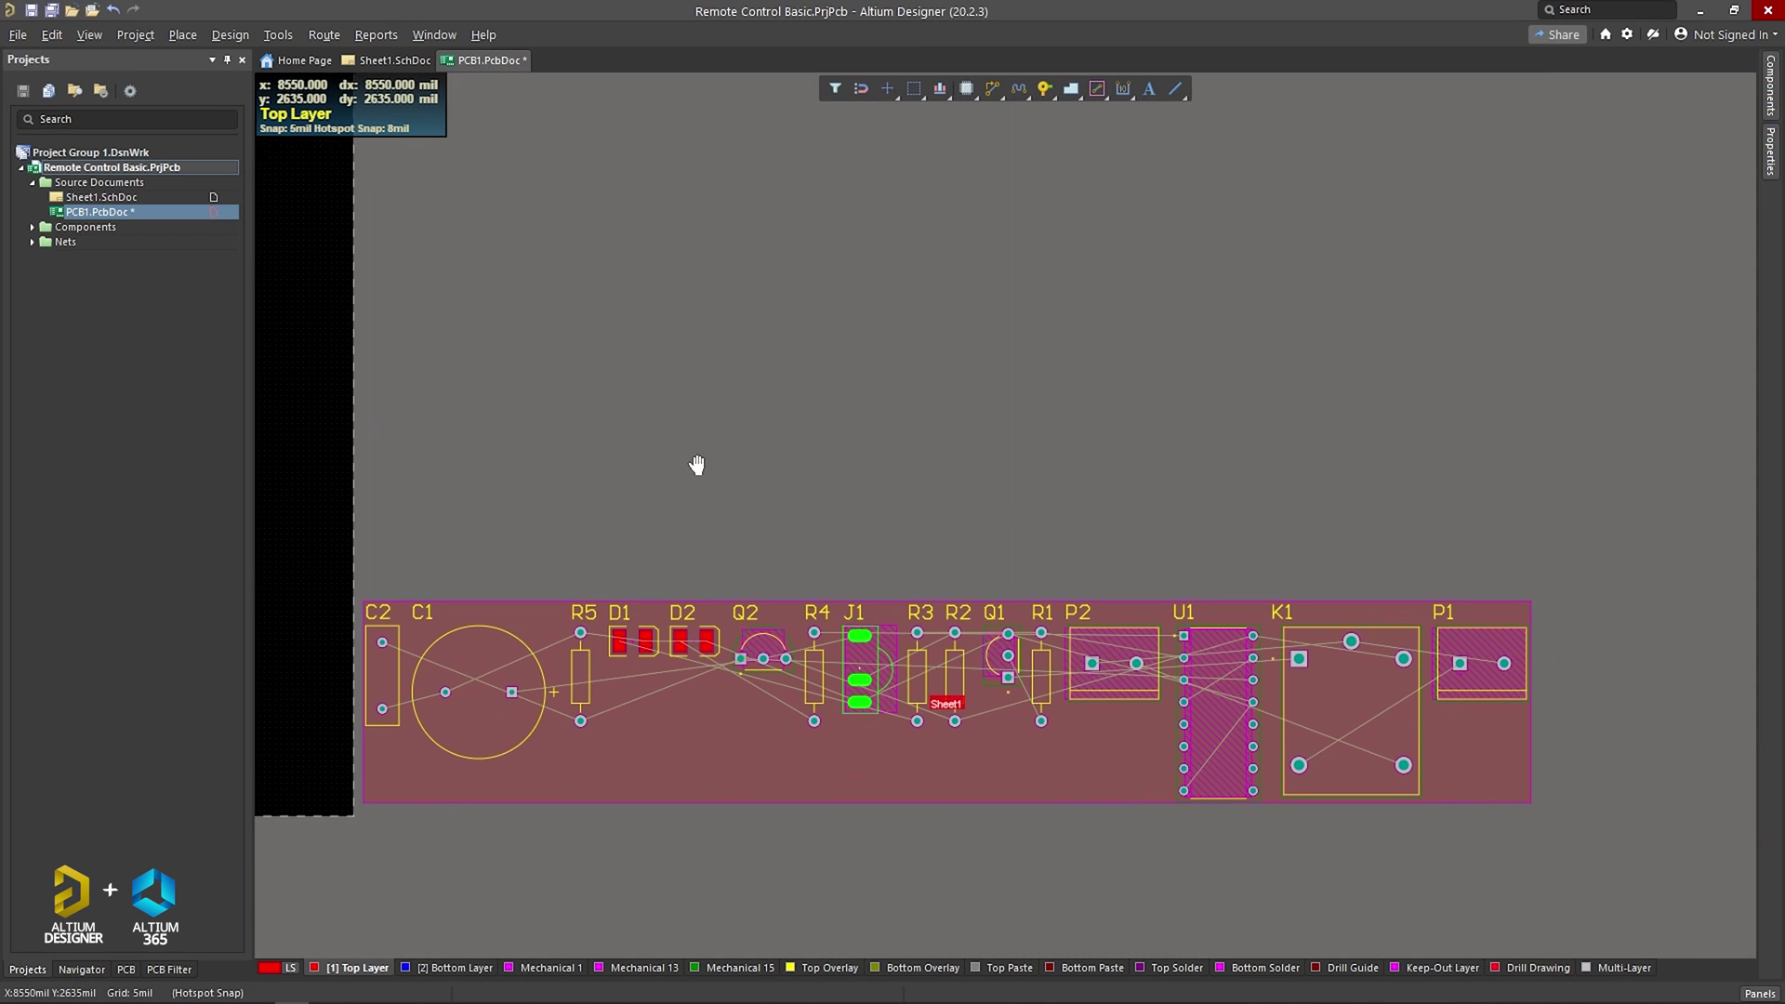
pyautogui.click(860, 773)
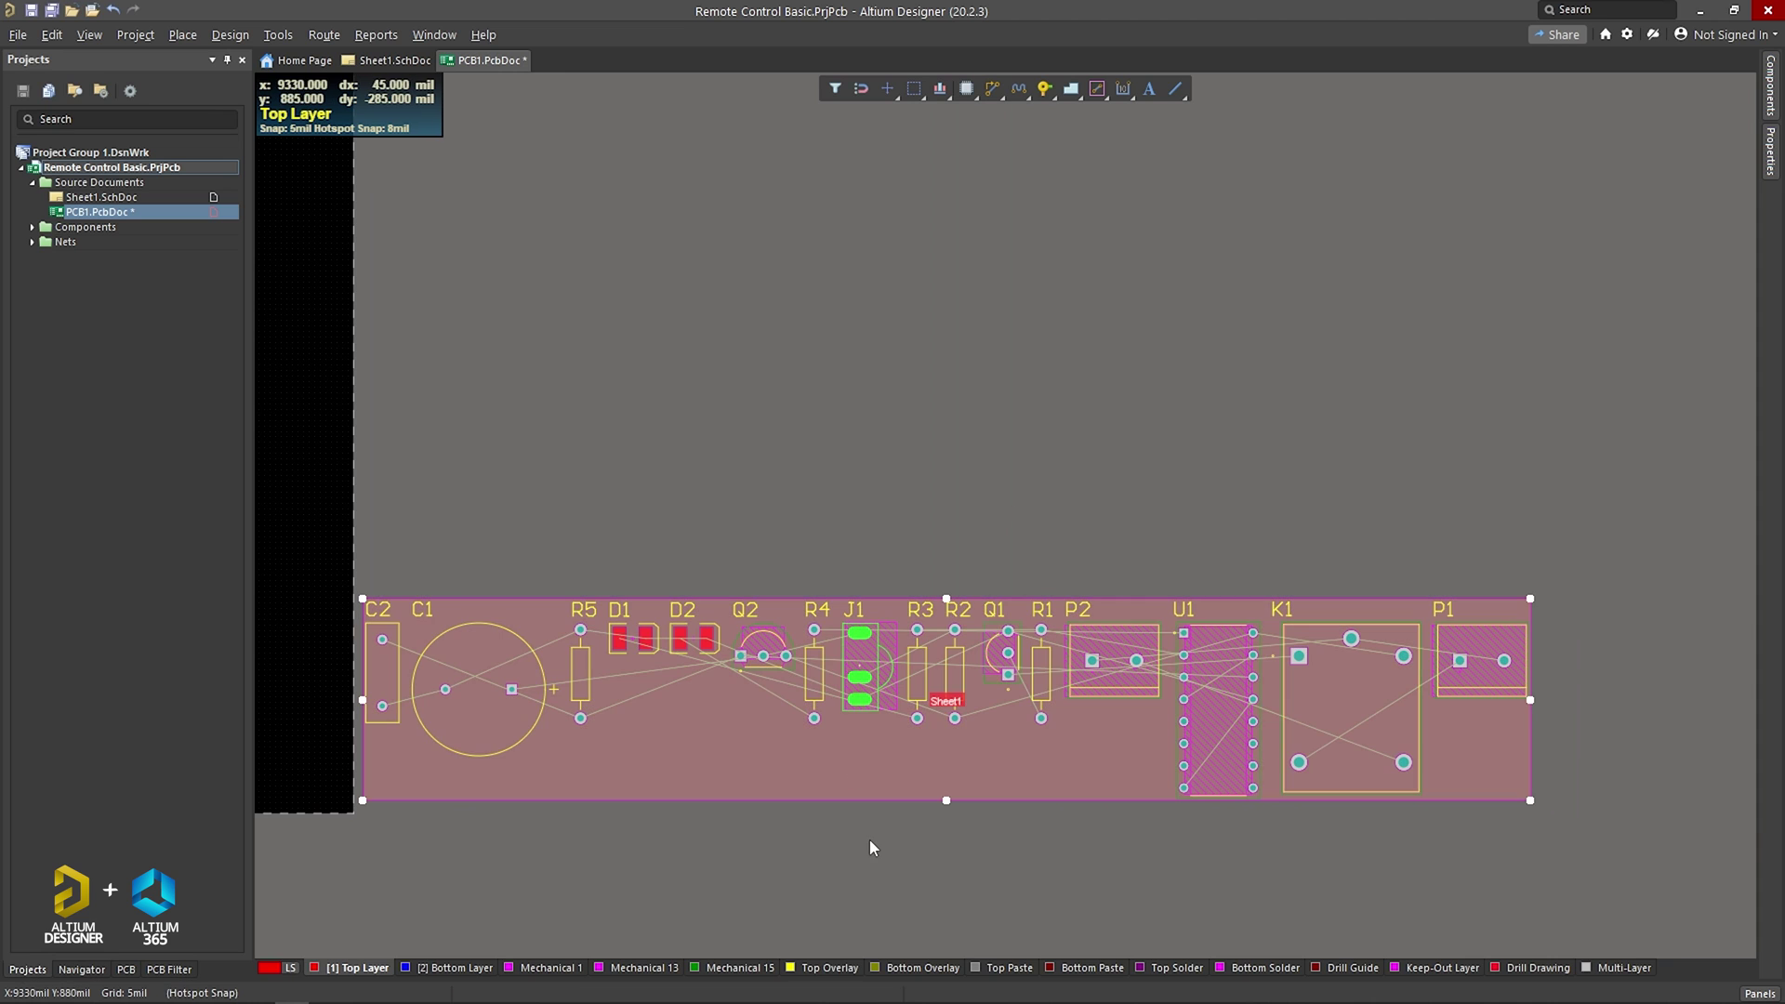
pyautogui.press('Delete')
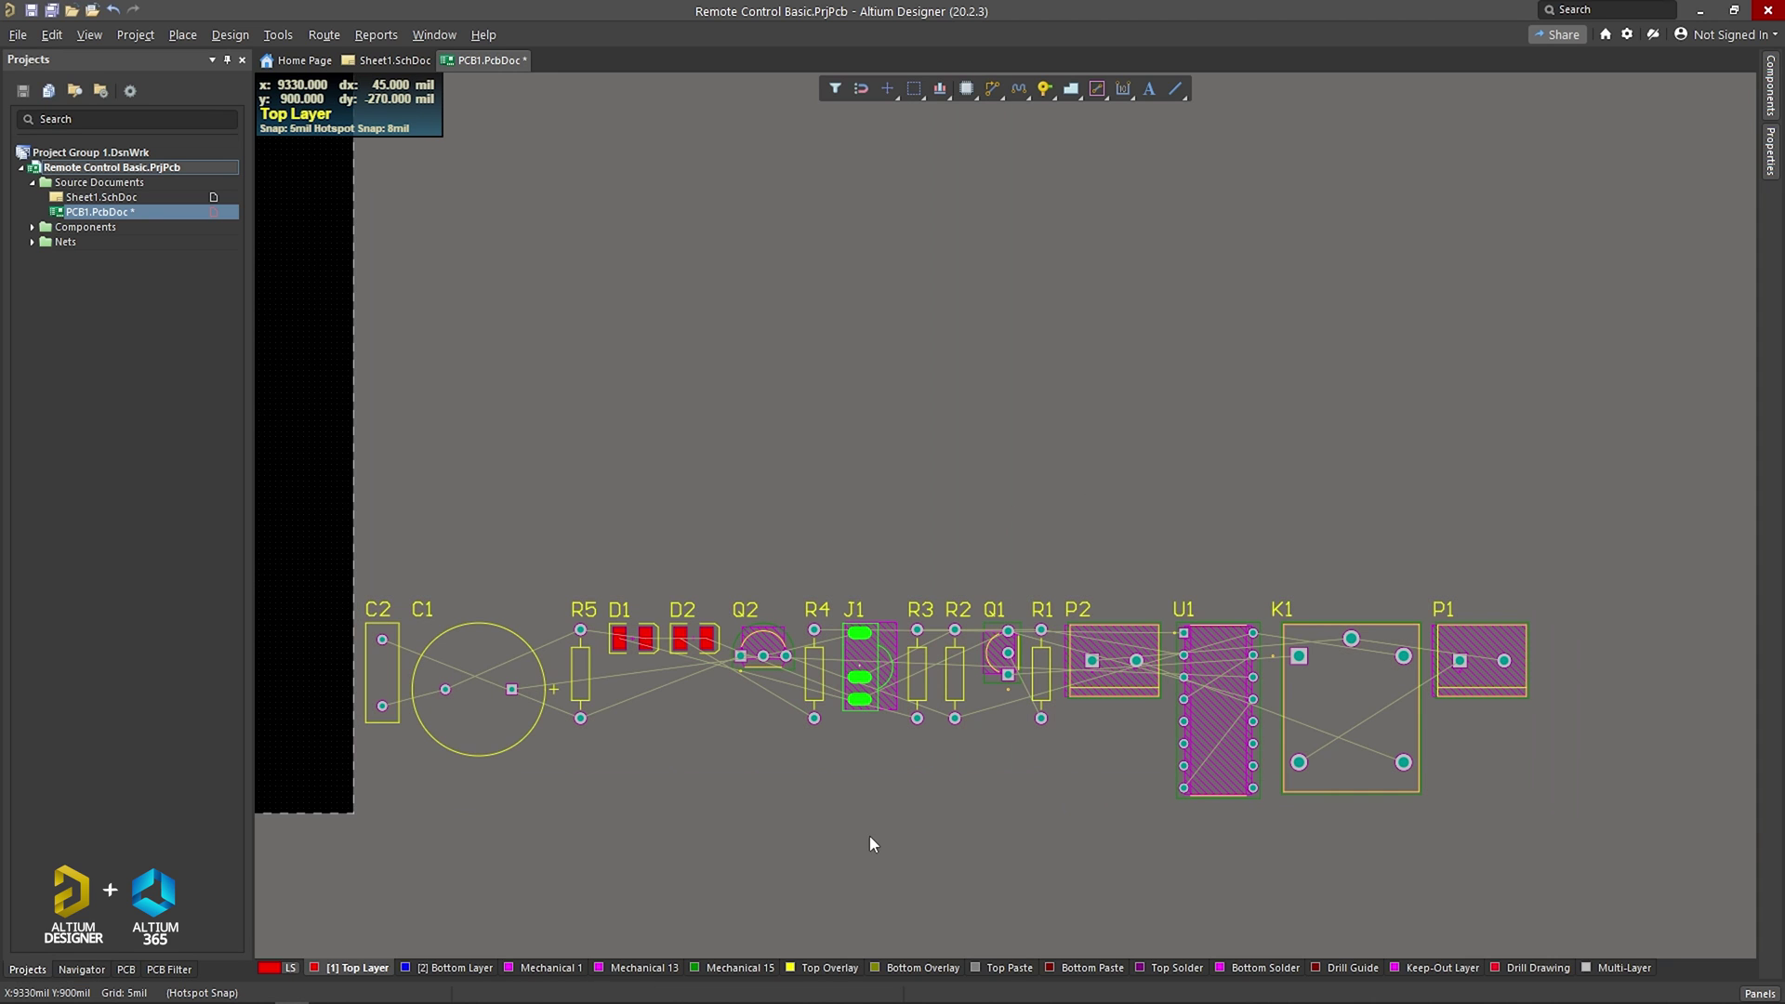
# Move all imported component footprints together into the black board area and deselect them
pyautogui.moveTo(868, 835); pyautogui.dragTo(996, 645, button='middle')
pyautogui.moveTo(1369, 638); pyautogui.dragTo(807, 526)
pyautogui.moveTo(851, 585); pyautogui.dragTo(369, 532)
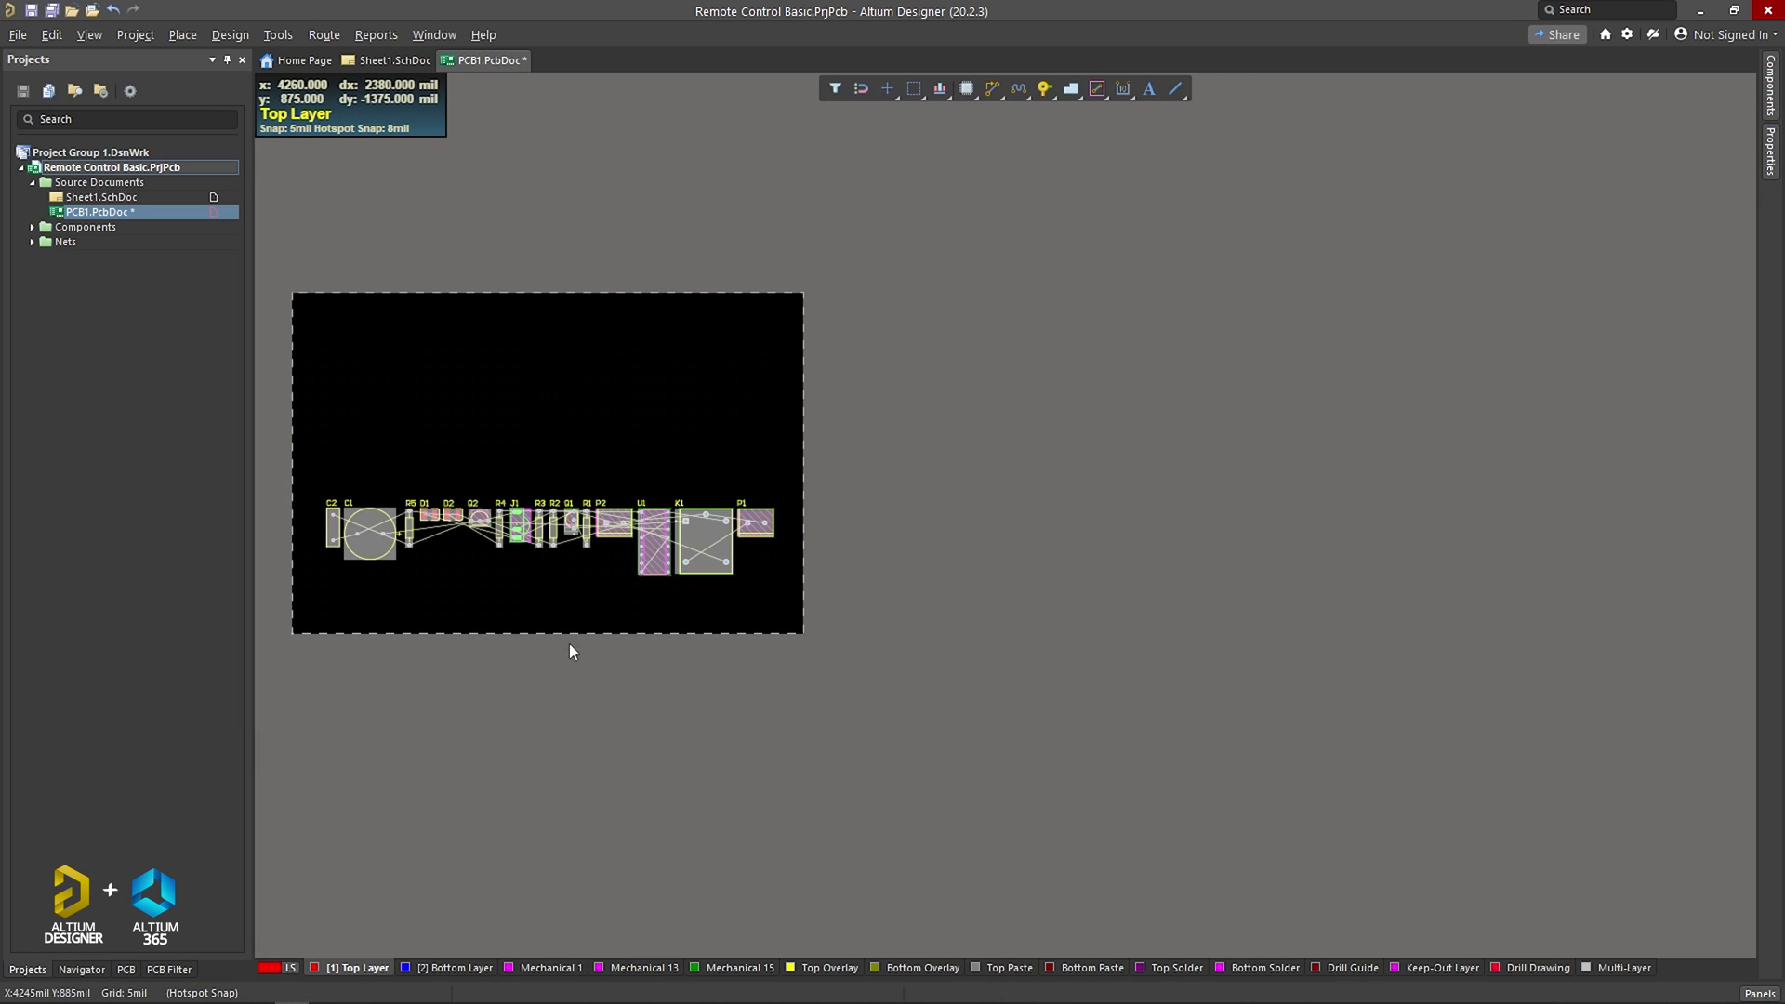
pyautogui.keyDown('ctrl'); pyautogui.scroll(4, 554, 629); pyautogui.keyUp('ctrl')
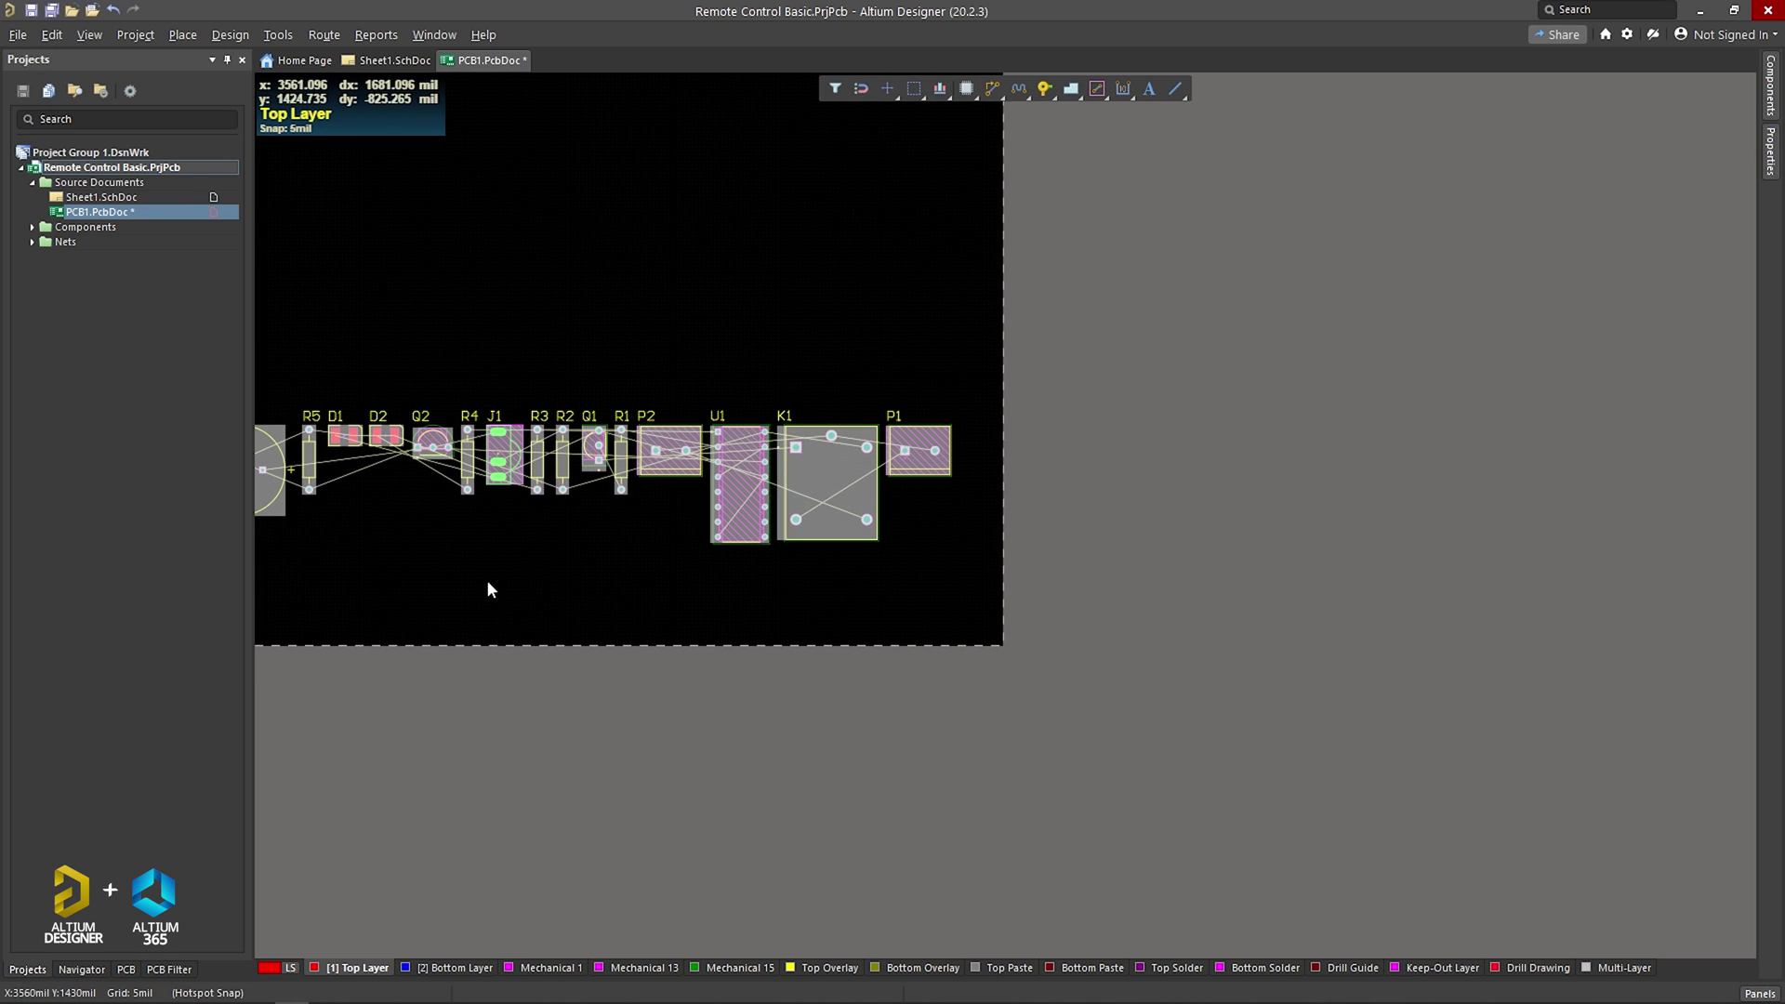
pyautogui.keyDown('ctrl'); pyautogui.scroll(-1, 487, 578); pyautogui.keyUp('ctrl')
pyautogui.keyDown('ctrl'); pyautogui.scroll(-1, 494, 582); pyautogui.keyUp('ctrl')
pyautogui.moveTo(444, 566); pyautogui.dragTo(789, 626, button='right')
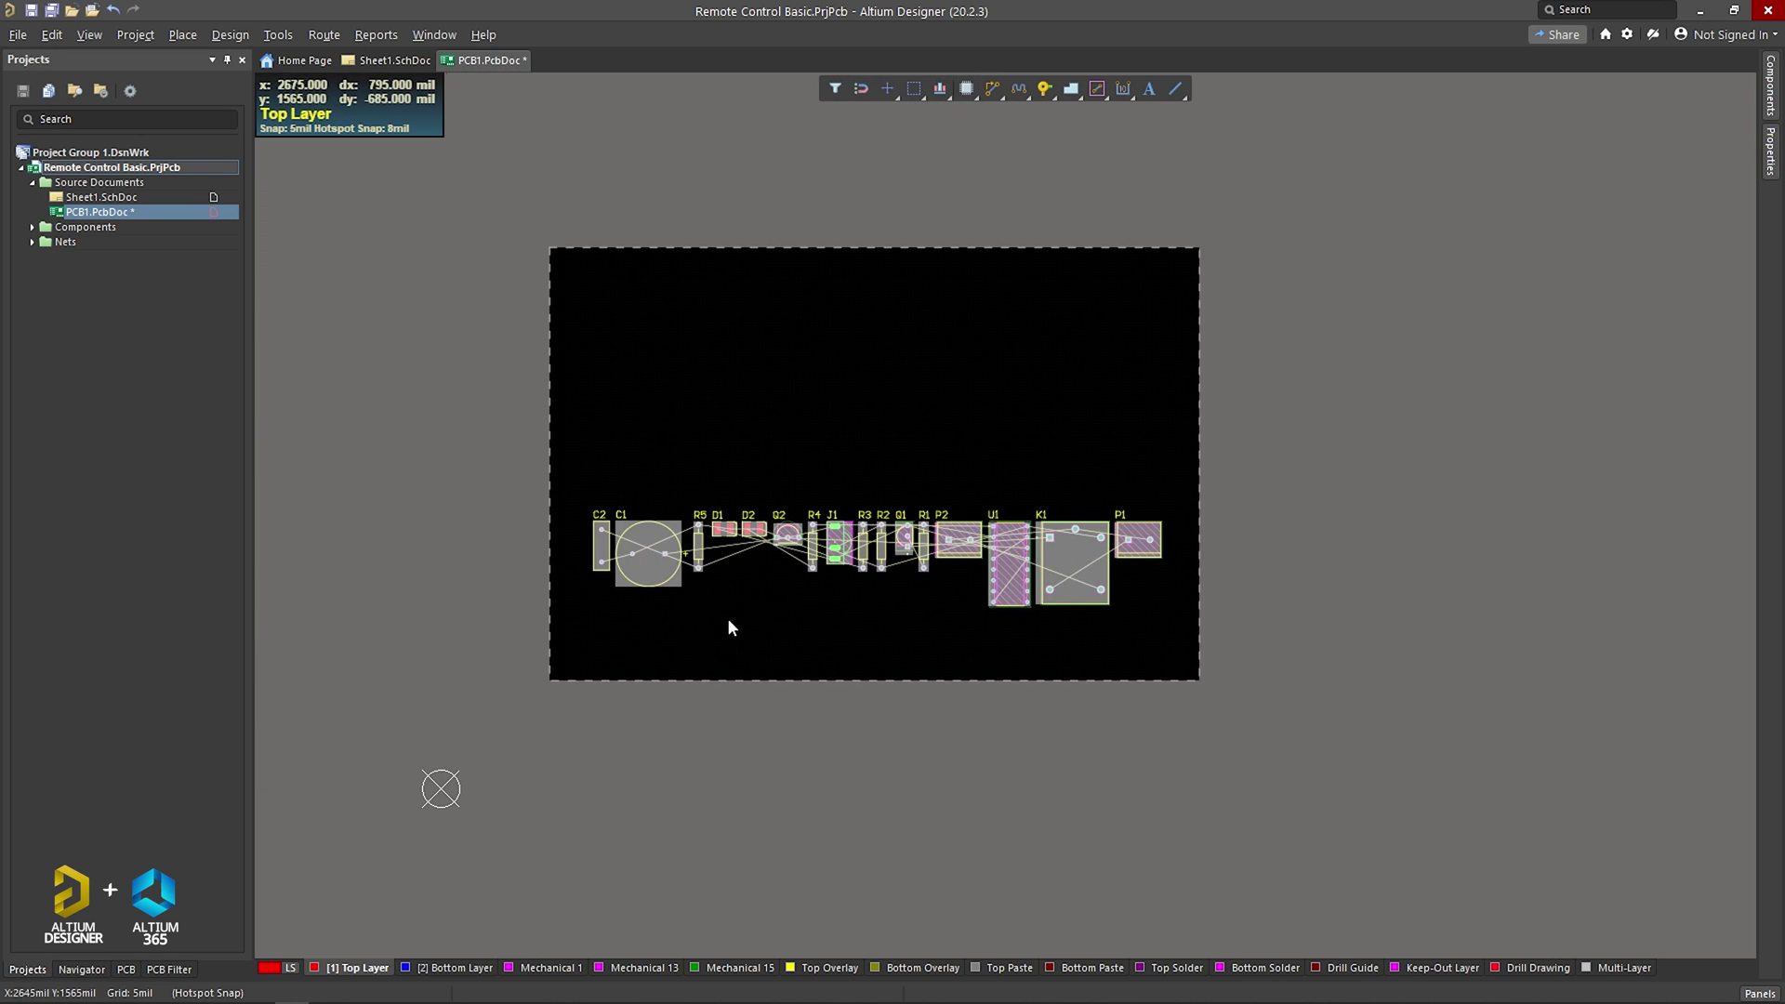
pyautogui.keyDown('ctrl'); pyautogui.scroll(1, 716, 627); pyautogui.keyUp('ctrl')
pyautogui.keyDown('ctrl'); pyautogui.scroll(2, 716, 620); pyautogui.keyUp('ctrl')
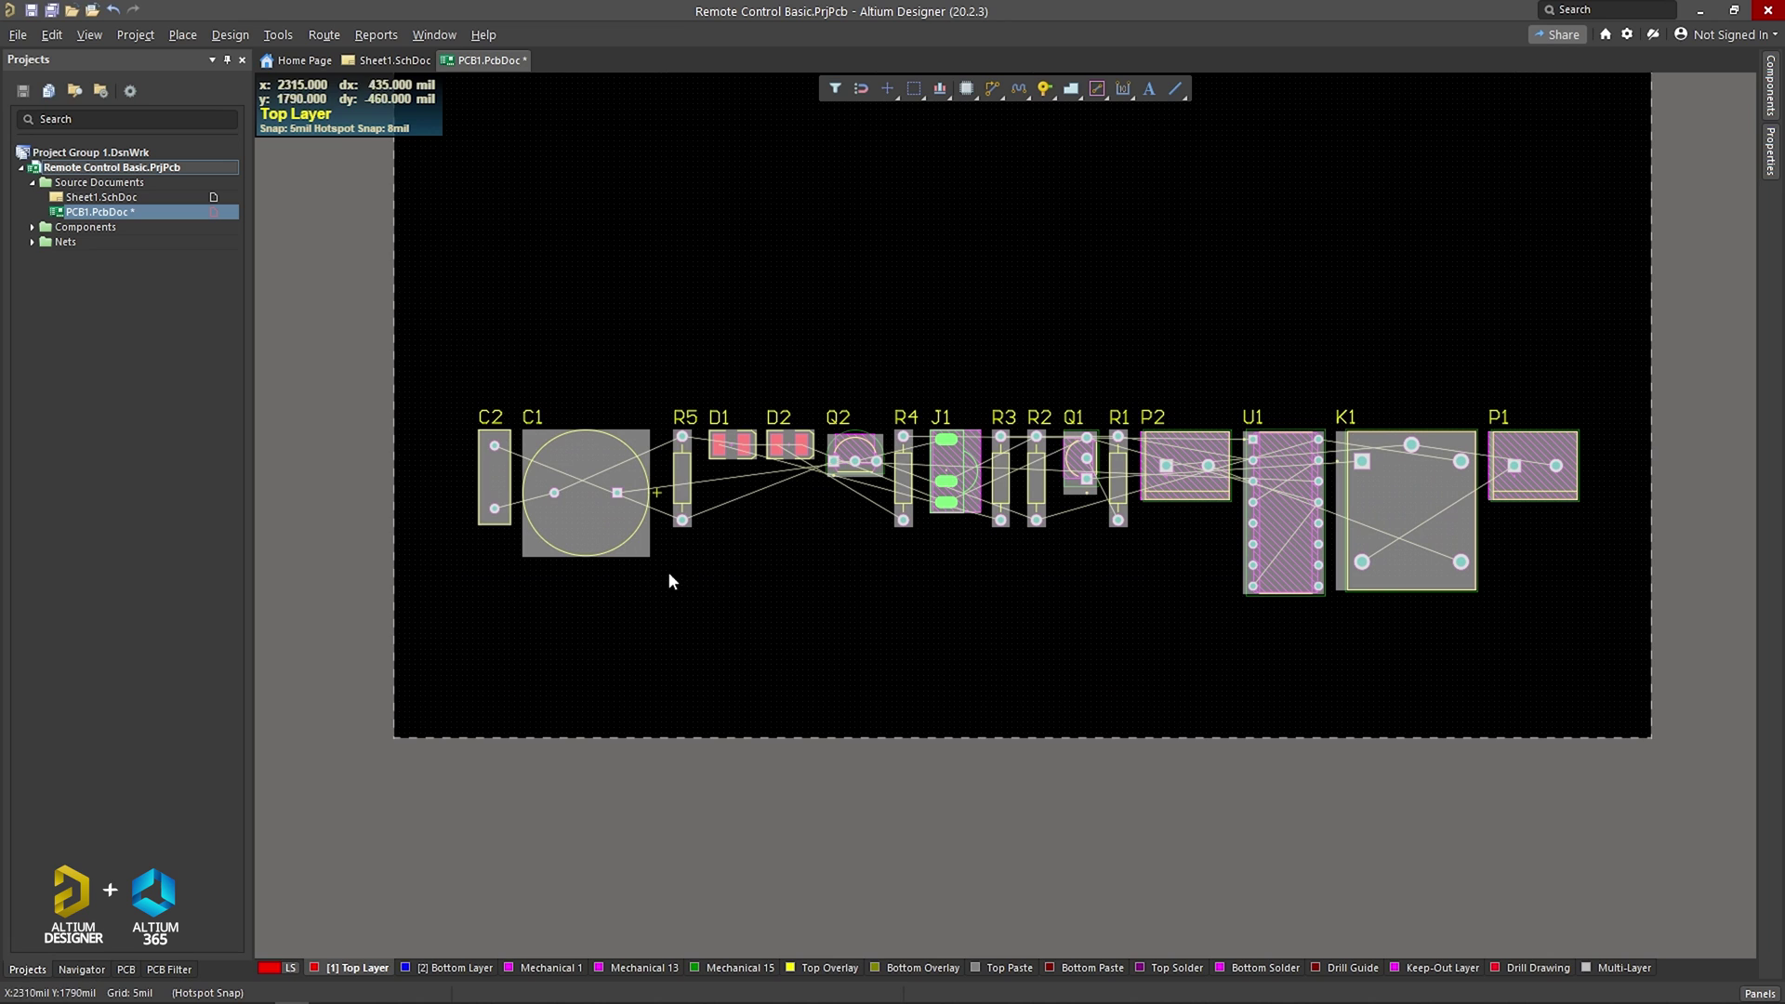
pyautogui.click(561, 592)
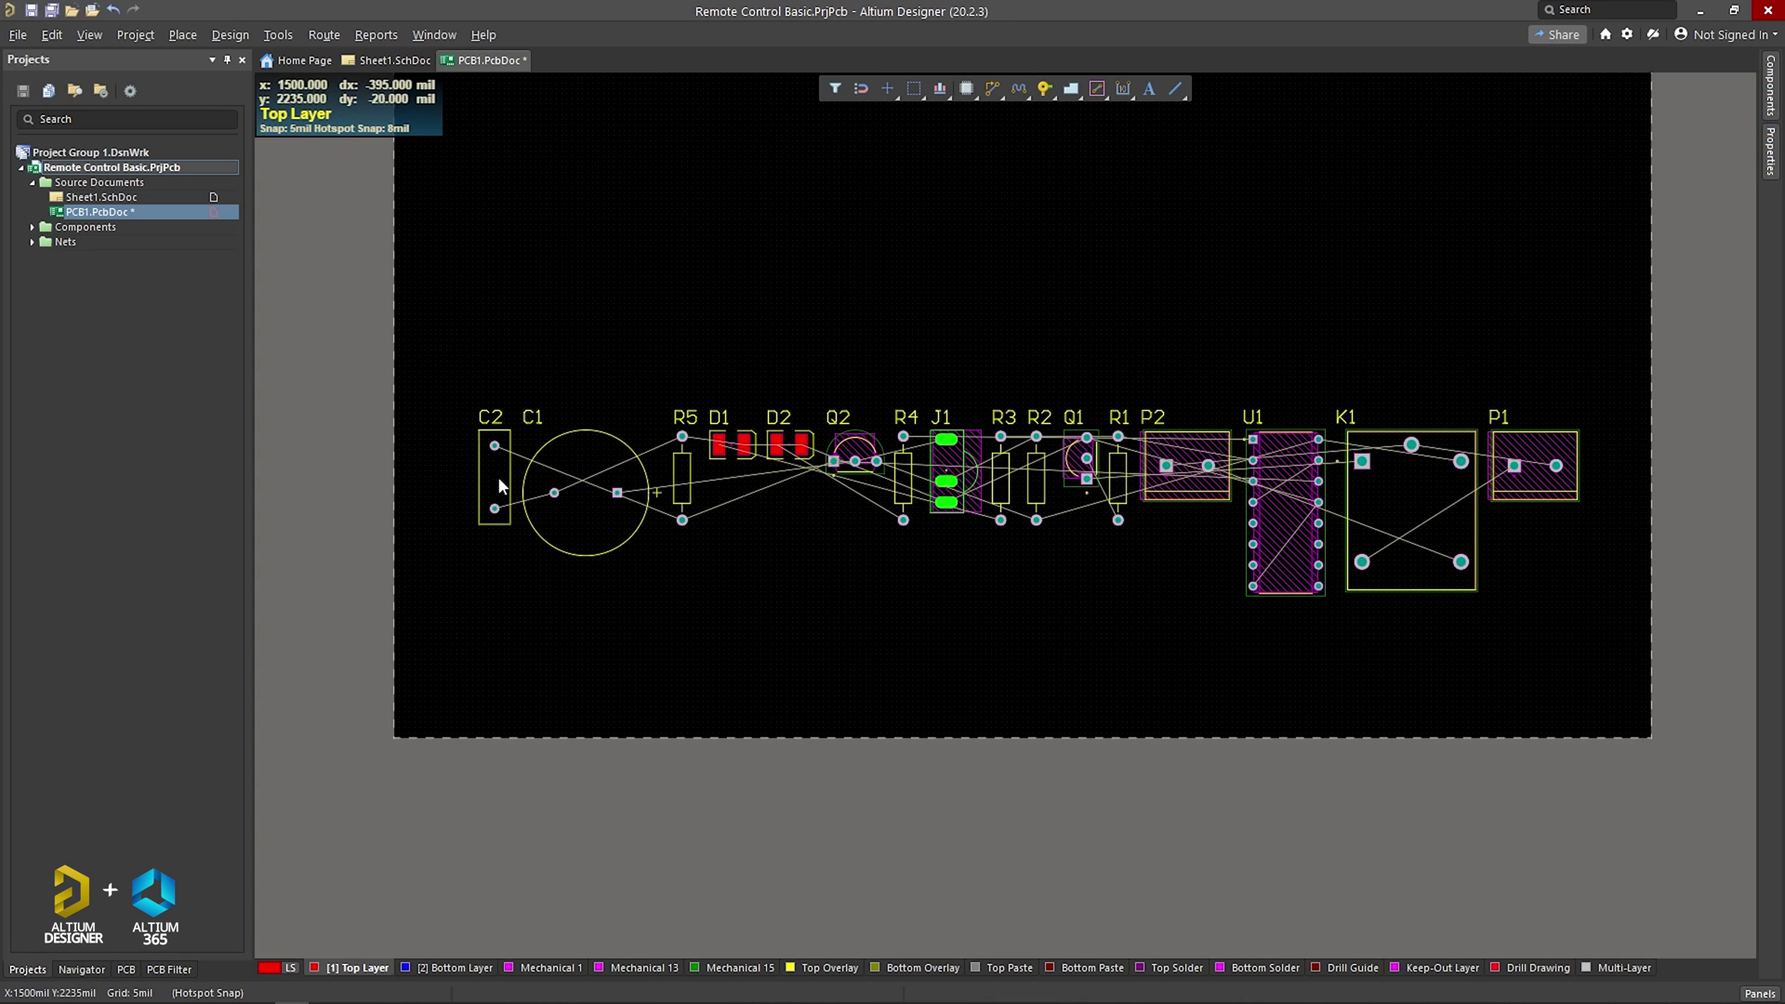
# Arrange capacitors C1 and C2, transistor Q2, resistor R5 and LEDs D1 and D2 in the board's lower left corner
pyautogui.moveTo(499, 479); pyautogui.dragTo(697, 636)
pyautogui.moveTo(586, 504); pyautogui.dragTo(473, 666)
pyautogui.moveTo(854, 459); pyautogui.dragTo(500, 549)
pyautogui.moveTo(683, 477); pyautogui.dragTo(439, 514)
pyautogui.moveTo(717, 445); pyautogui.dragTo(587, 708)
pyautogui.moveTo(789, 444); pyautogui.dragTo(582, 608)
# Place R4 and receiver J1 beside the lower-left parts, with Q1 next to J1 and R3, R2 and R1 in a row below
pyautogui.moveTo(894, 487); pyautogui.dragTo(548, 507)
pyautogui.moveTo(946, 474); pyautogui.dragTo(657, 513)
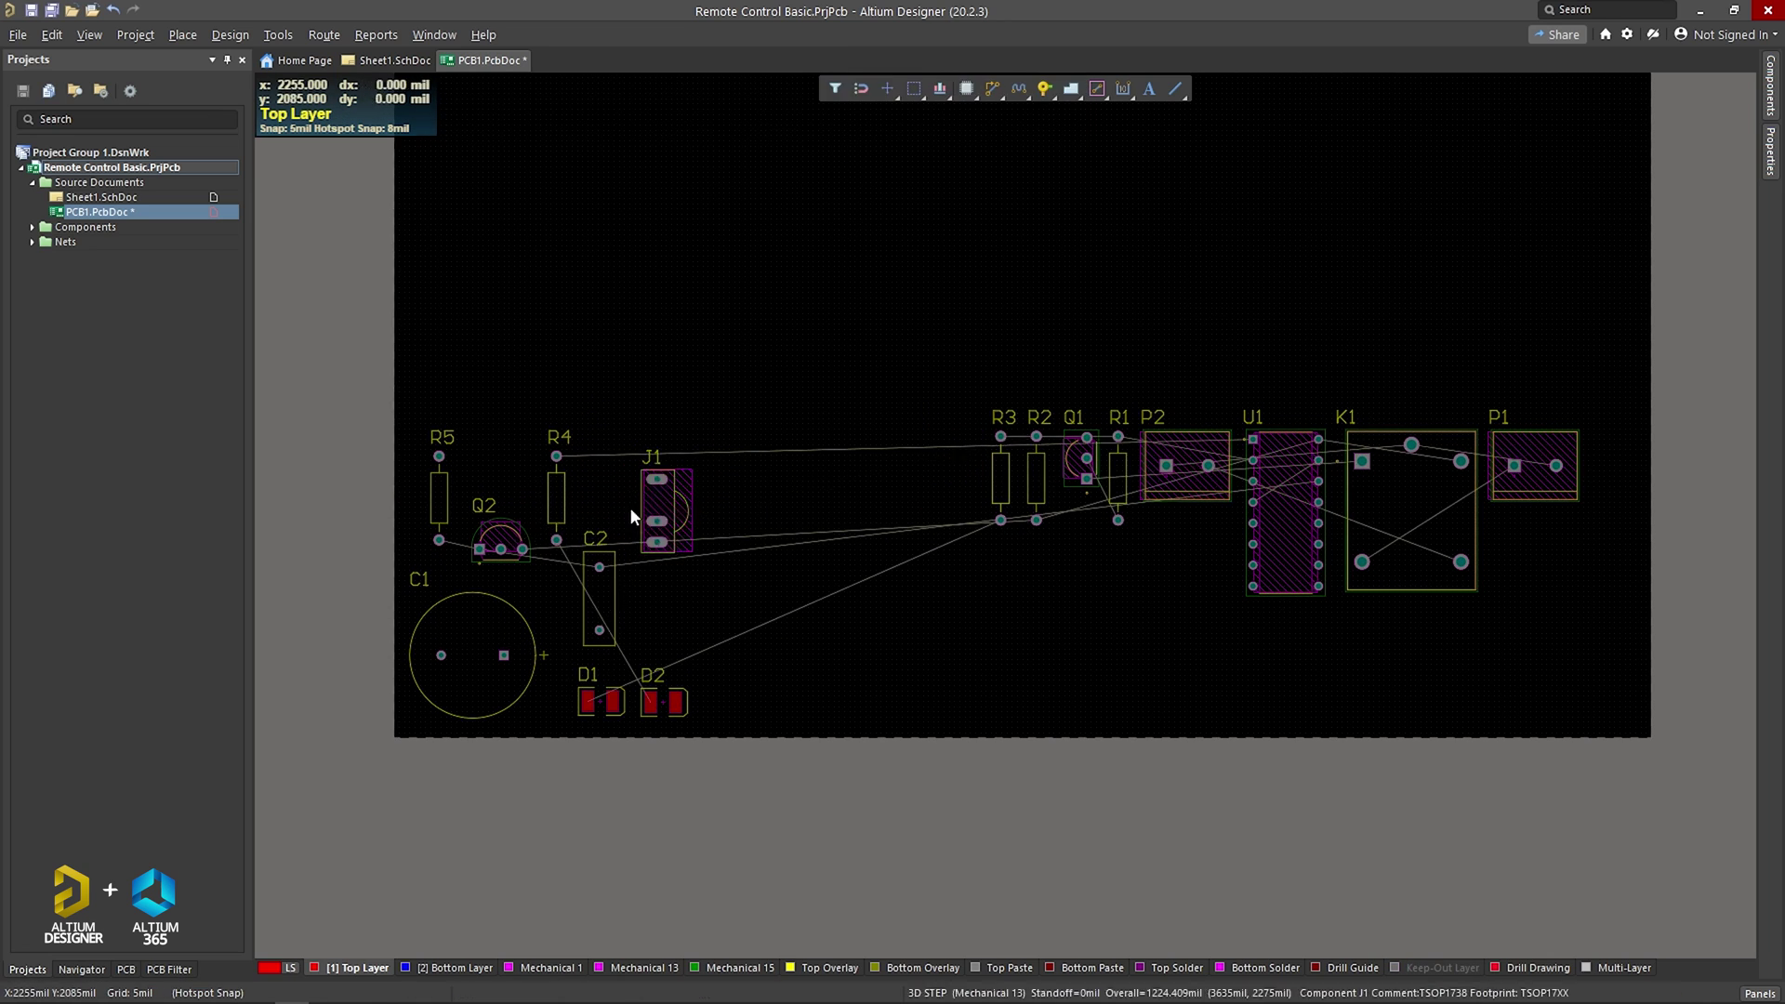
pyautogui.moveTo(1000, 485); pyautogui.dragTo(679, 628)
pyautogui.moveTo(1035, 489); pyautogui.dragTo(713, 632)
pyautogui.moveTo(1081, 457); pyautogui.dragTo(735, 492)
pyautogui.moveTo(1117, 478); pyautogui.dragTo(753, 630)
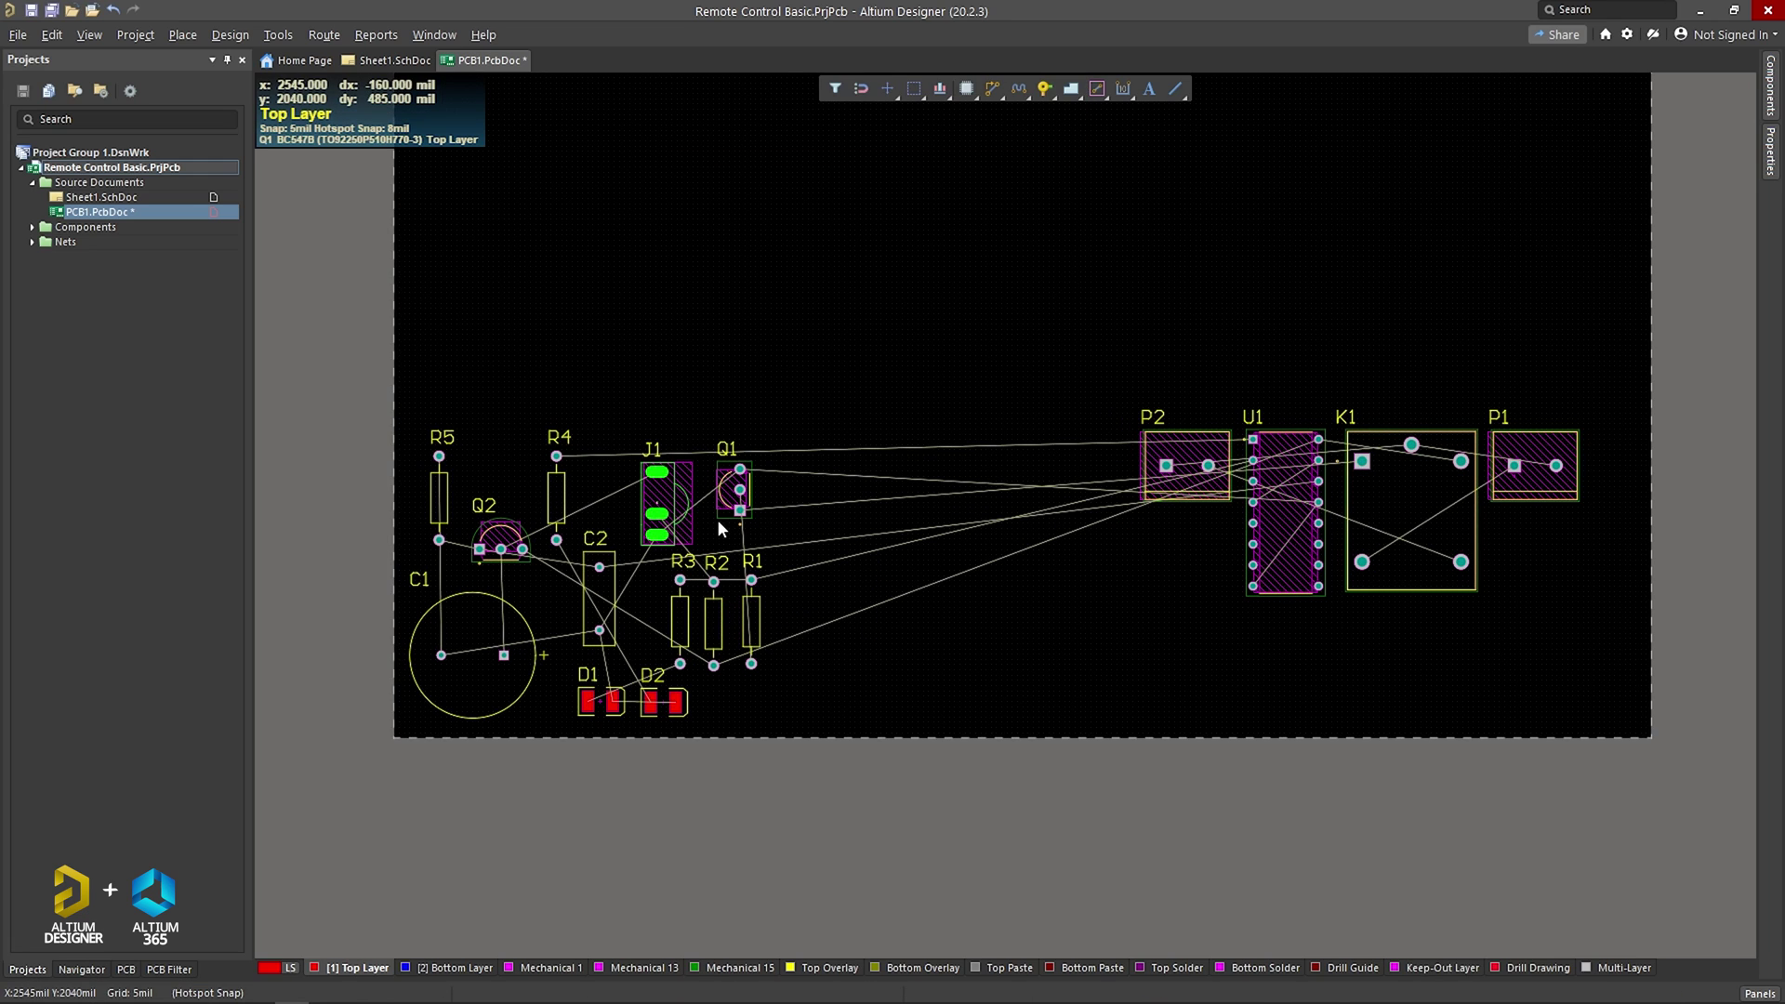
# Shift receiver J1 slightly up and left, into the gap between R4 and Q1
pyautogui.click(671, 528)
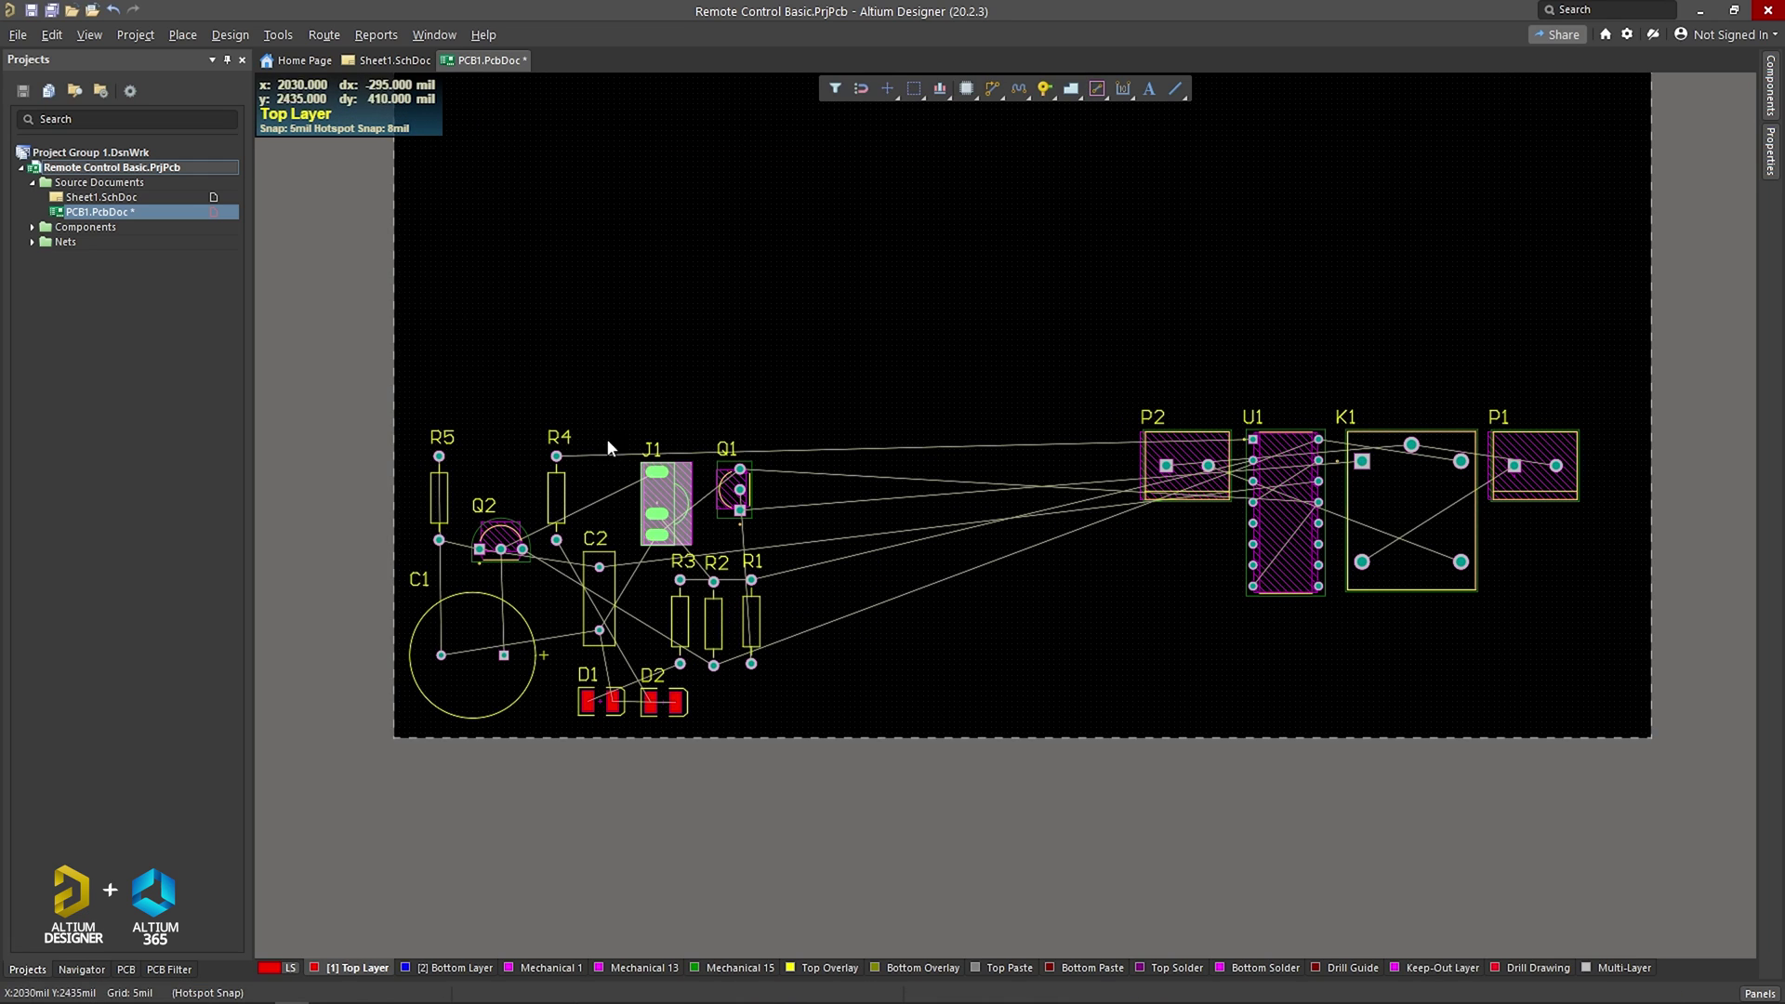
pyautogui.moveTo(669, 499); pyautogui.dragTo(643, 473)
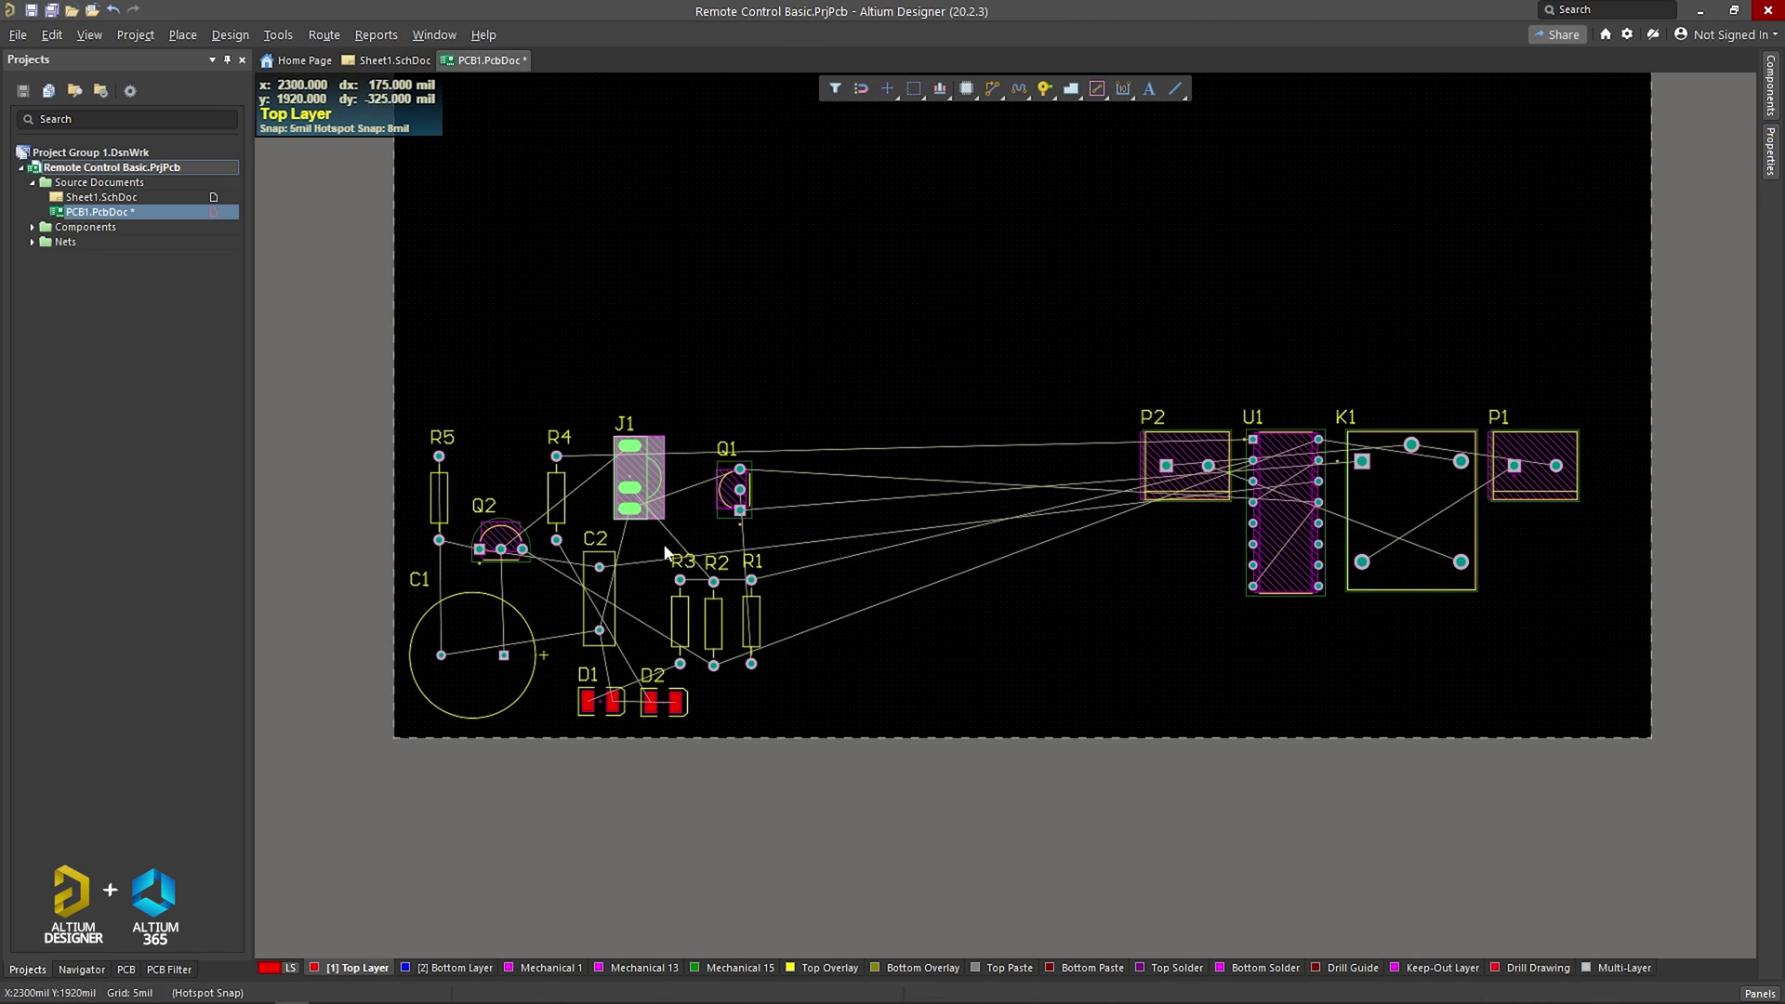
pyautogui.click(889, 93)
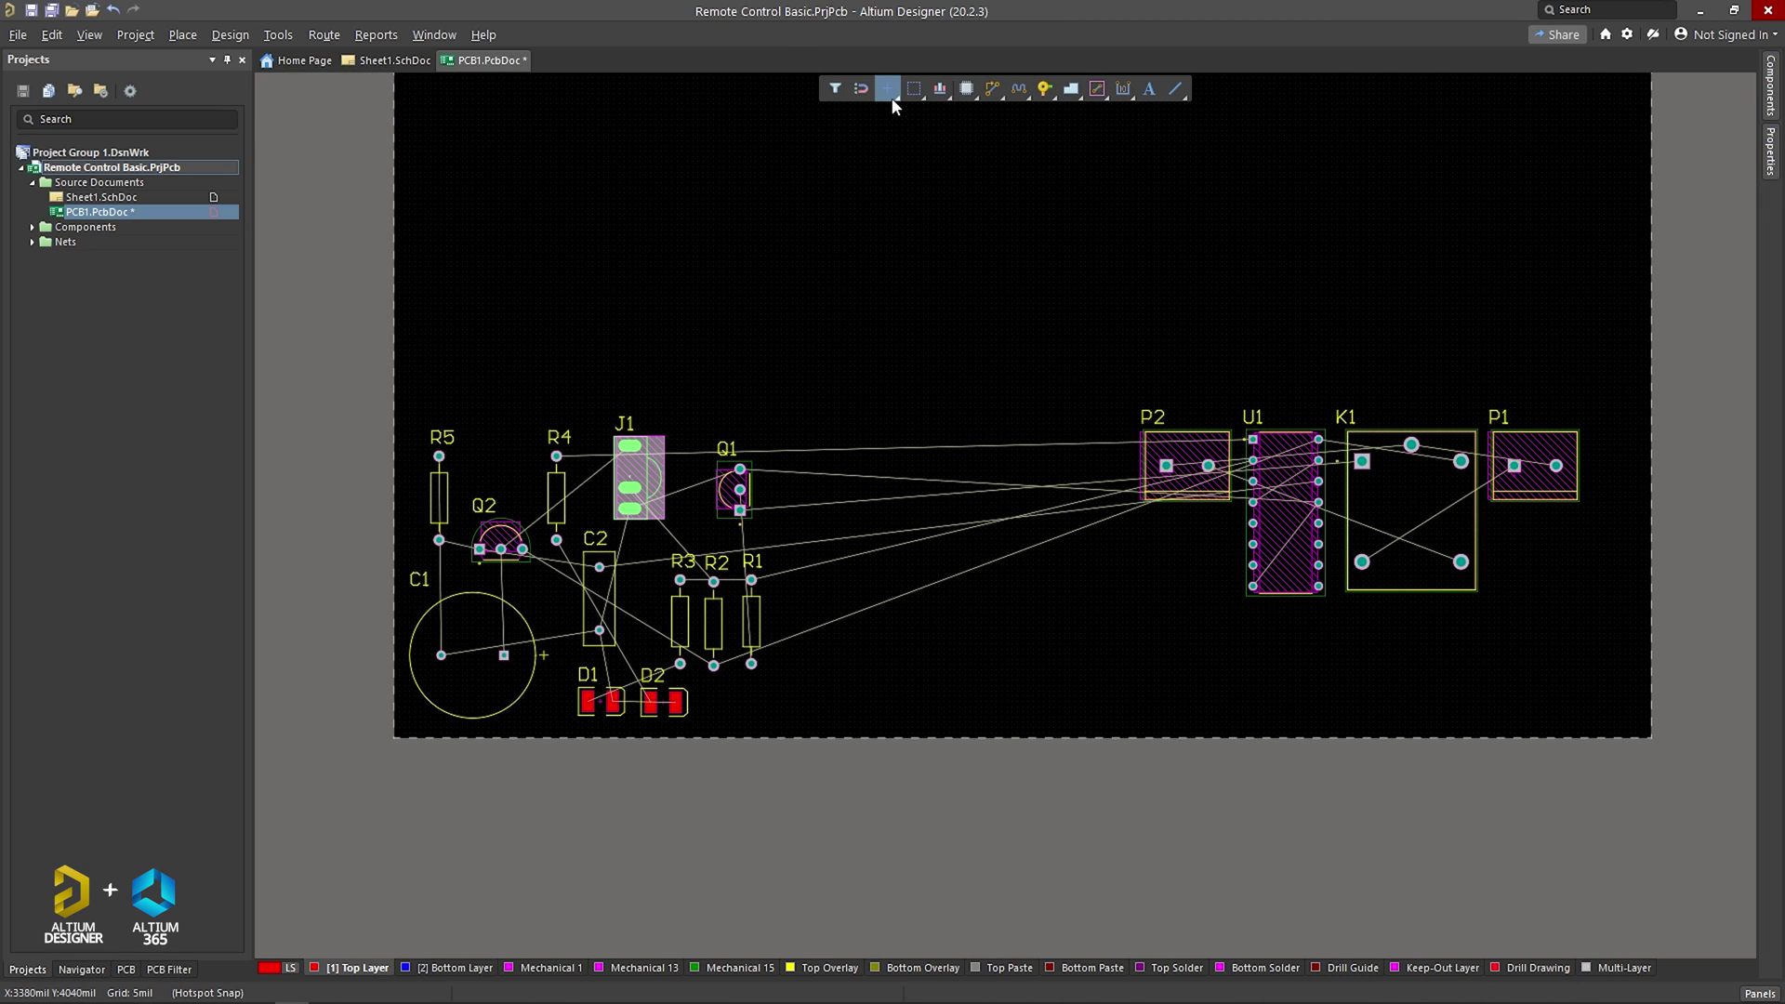
pyautogui.click(892, 228)
pyautogui.rightClick(862, 158)
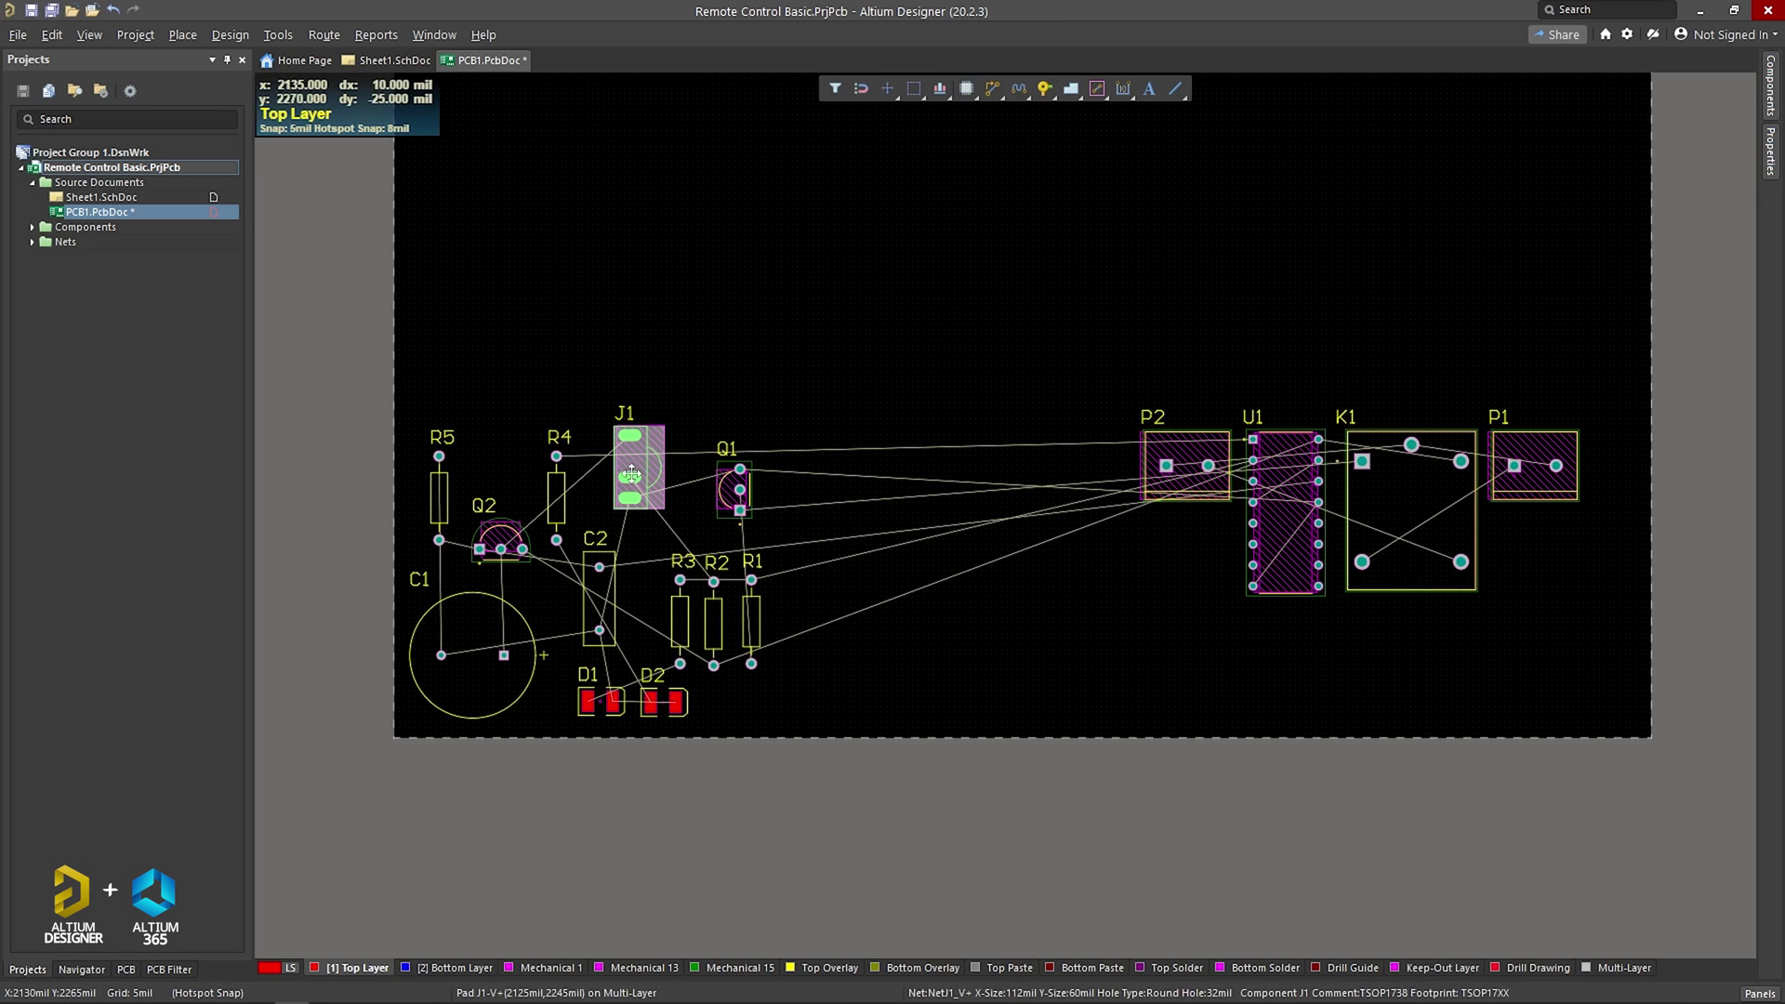
pyautogui.moveTo(662, 448); pyautogui.dragTo(662, 437)
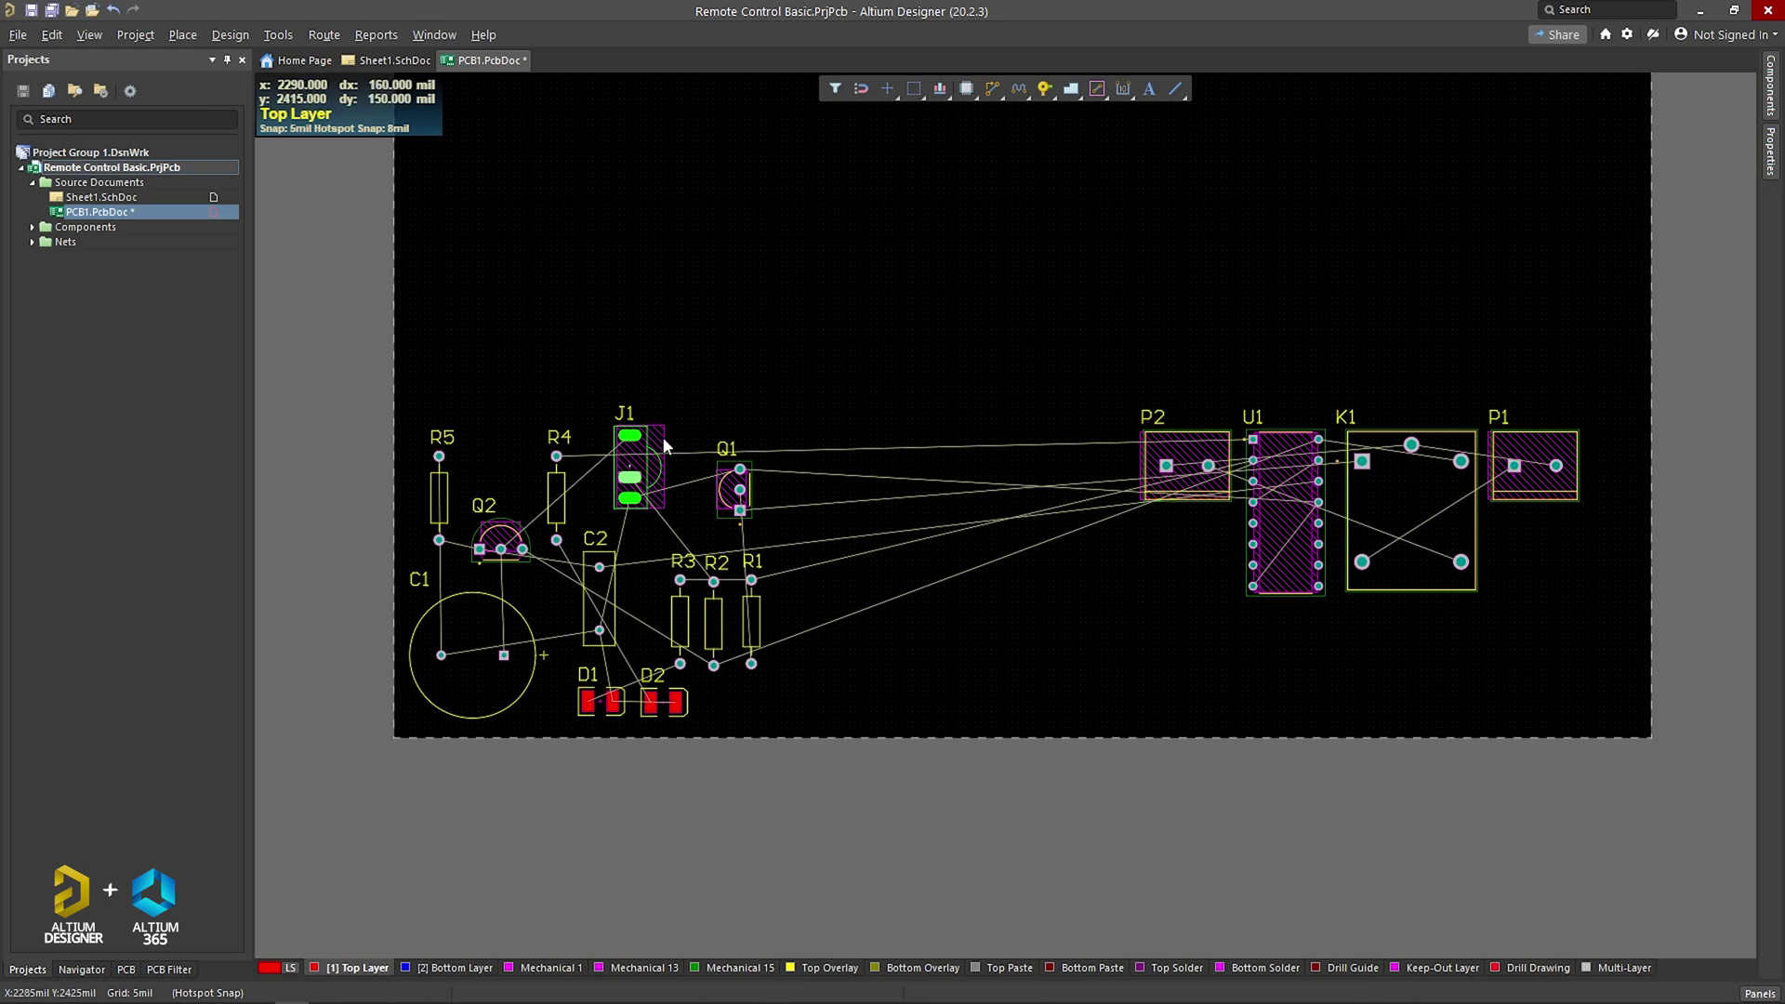
# Rotate receiver J1 by 90 degrees between R4 and Q1
pyautogui.rightClick(885, 90)
pyautogui.click(920, 317)
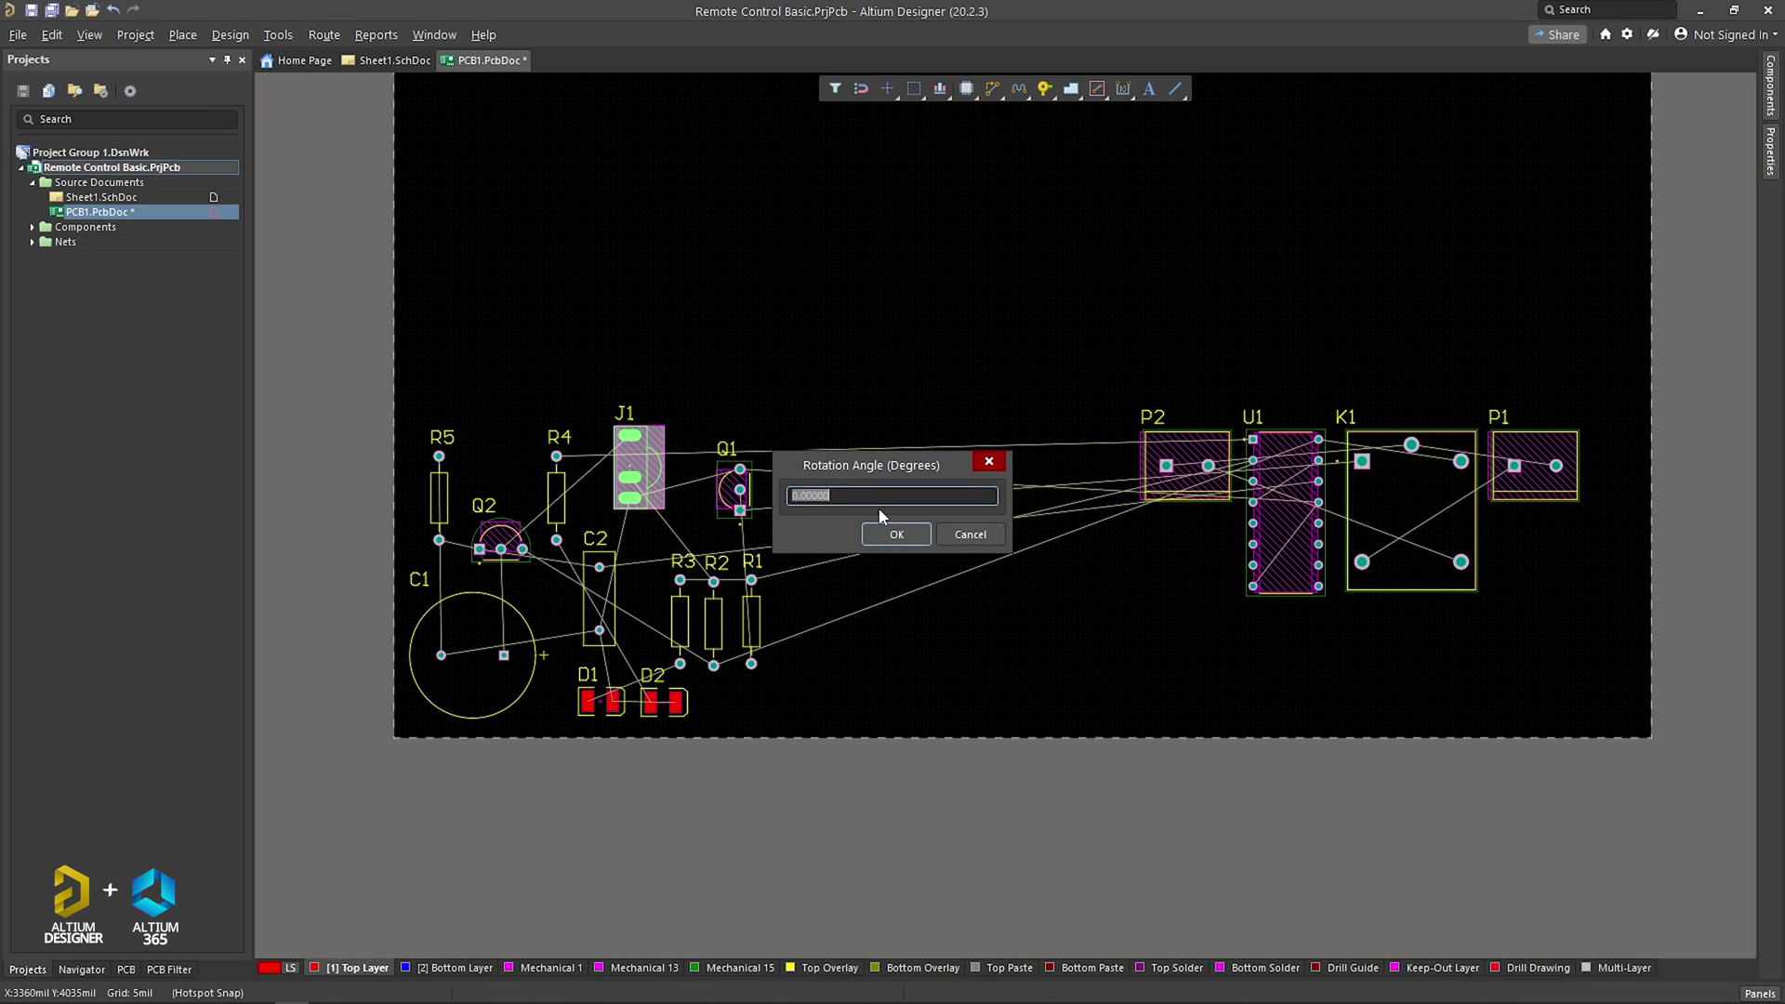
pyautogui.write('90')
pyautogui.press('Return')
pyautogui.scroll(2, 665, 531)
pyautogui.click(655, 539)
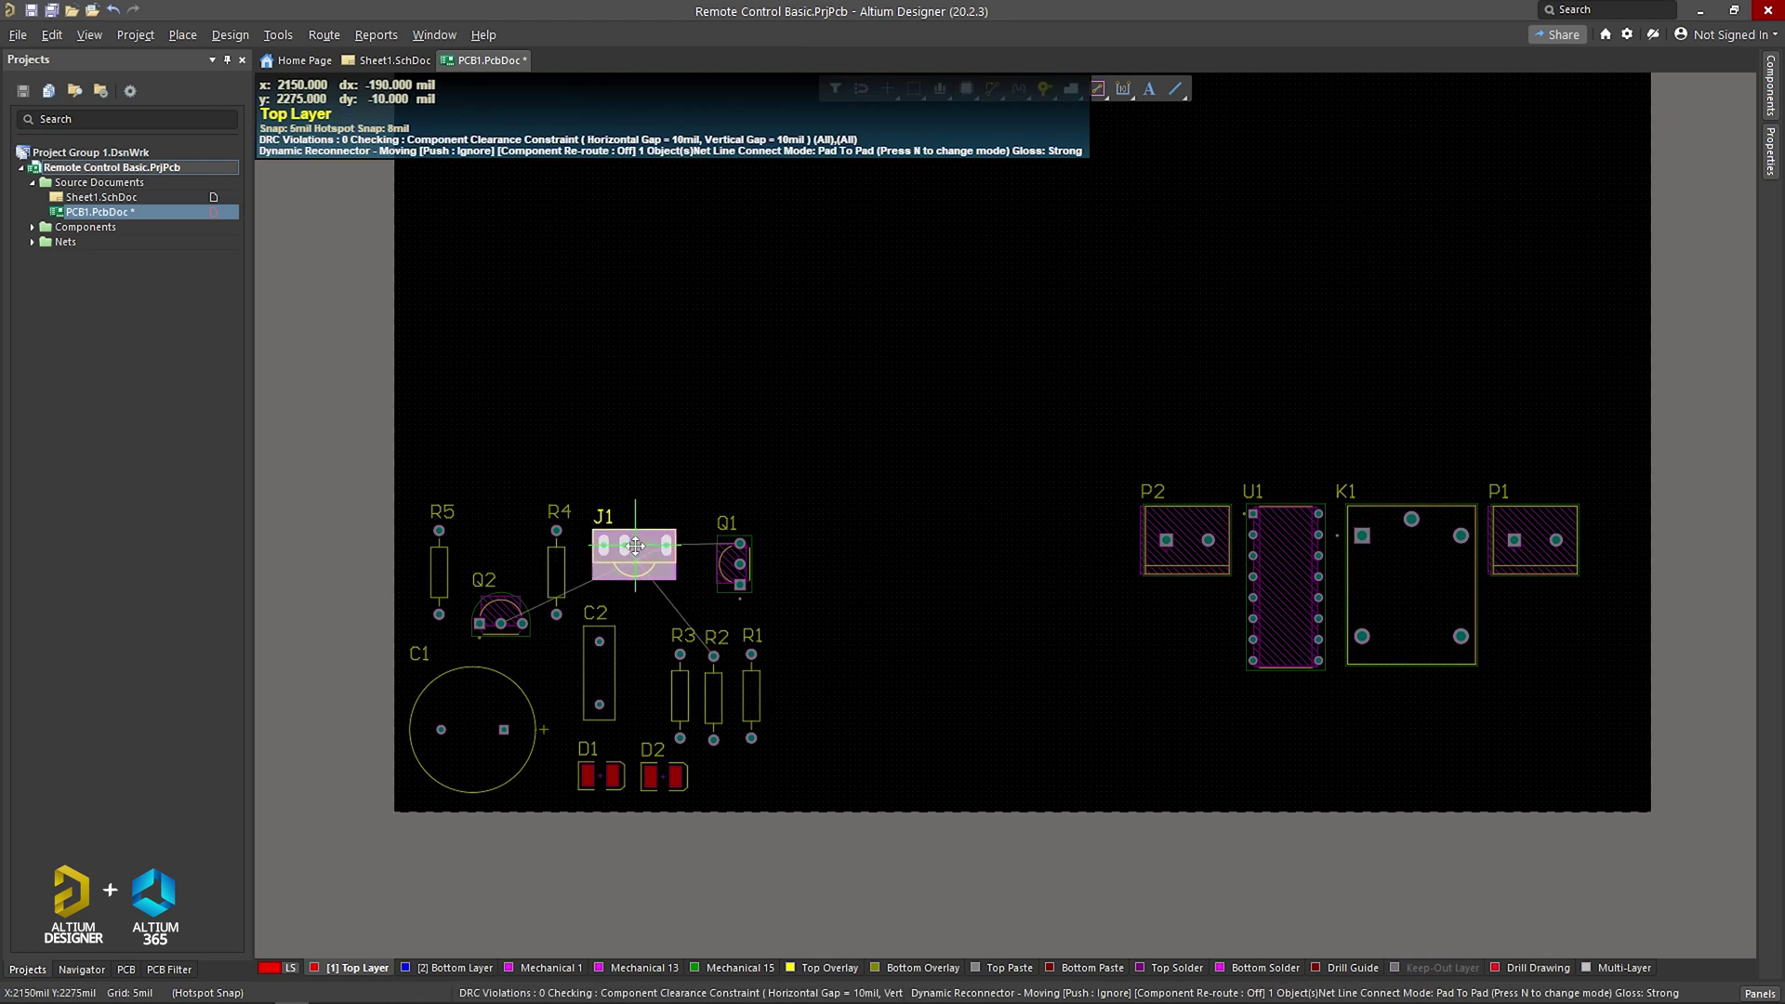
# Rotate receiver J1 so its pads face the board's lower edge, and fine-tune the spacing of J1 and Q1
pyautogui.click(887, 89)
pyautogui.press('Return')
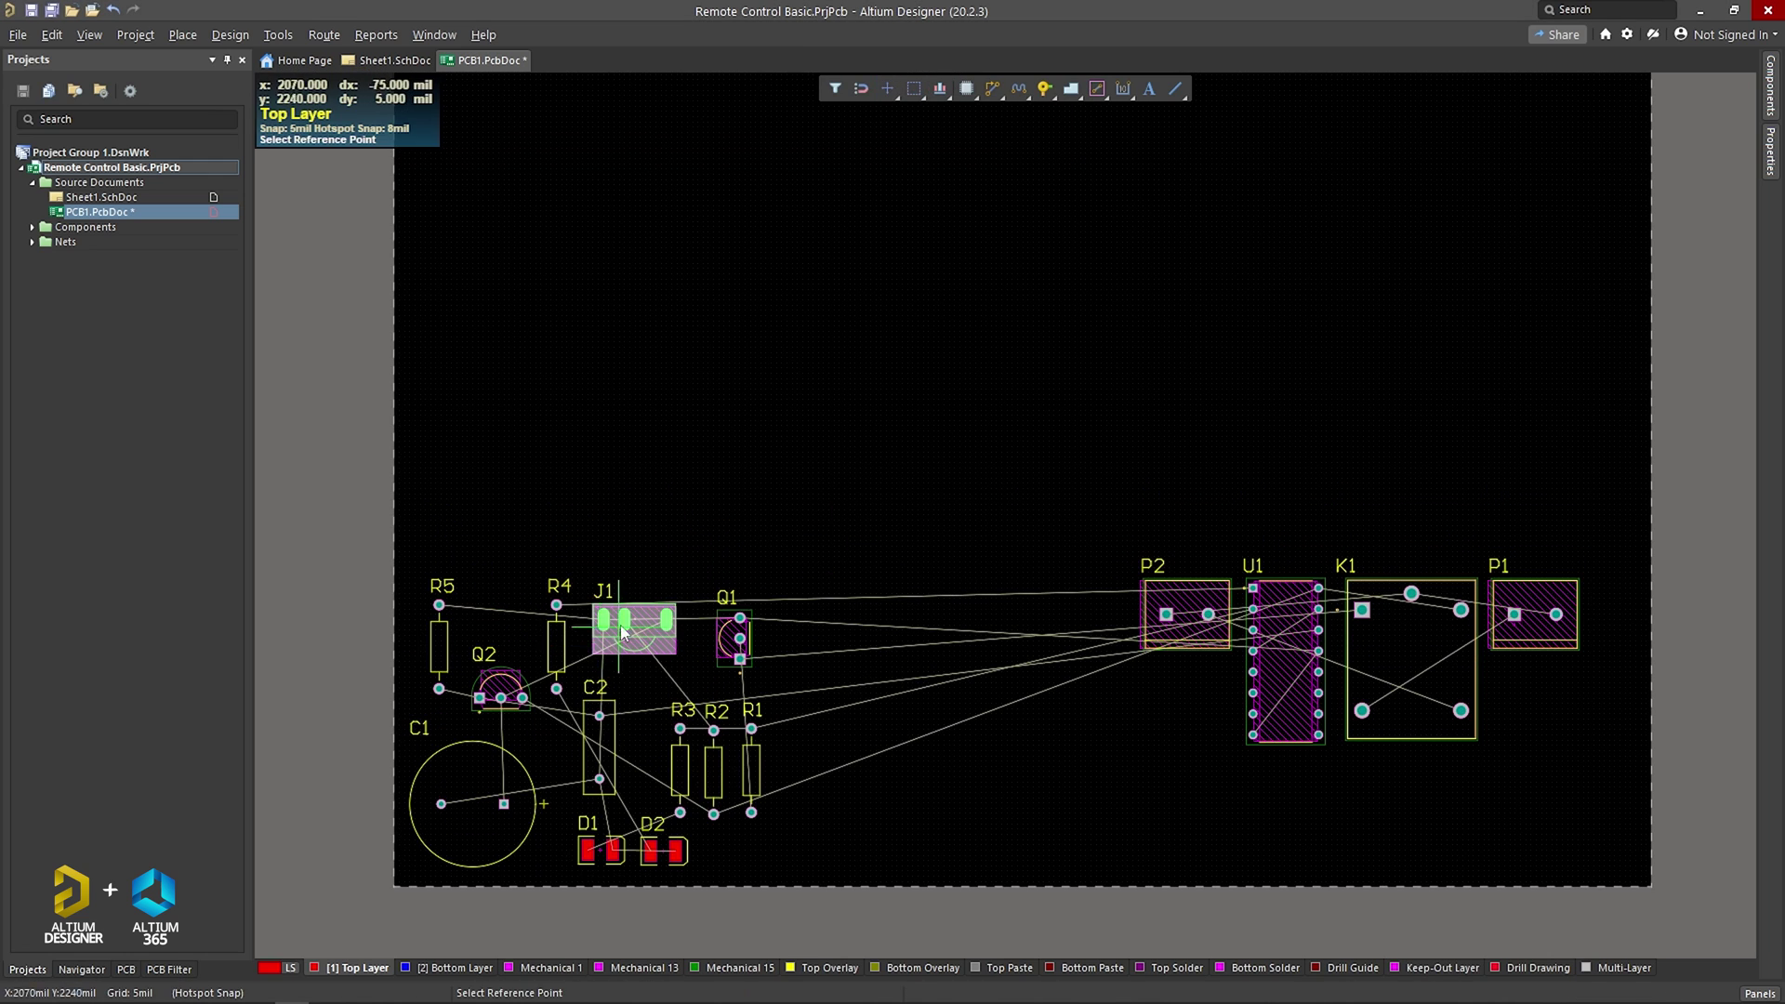
pyautogui.click(636, 617)
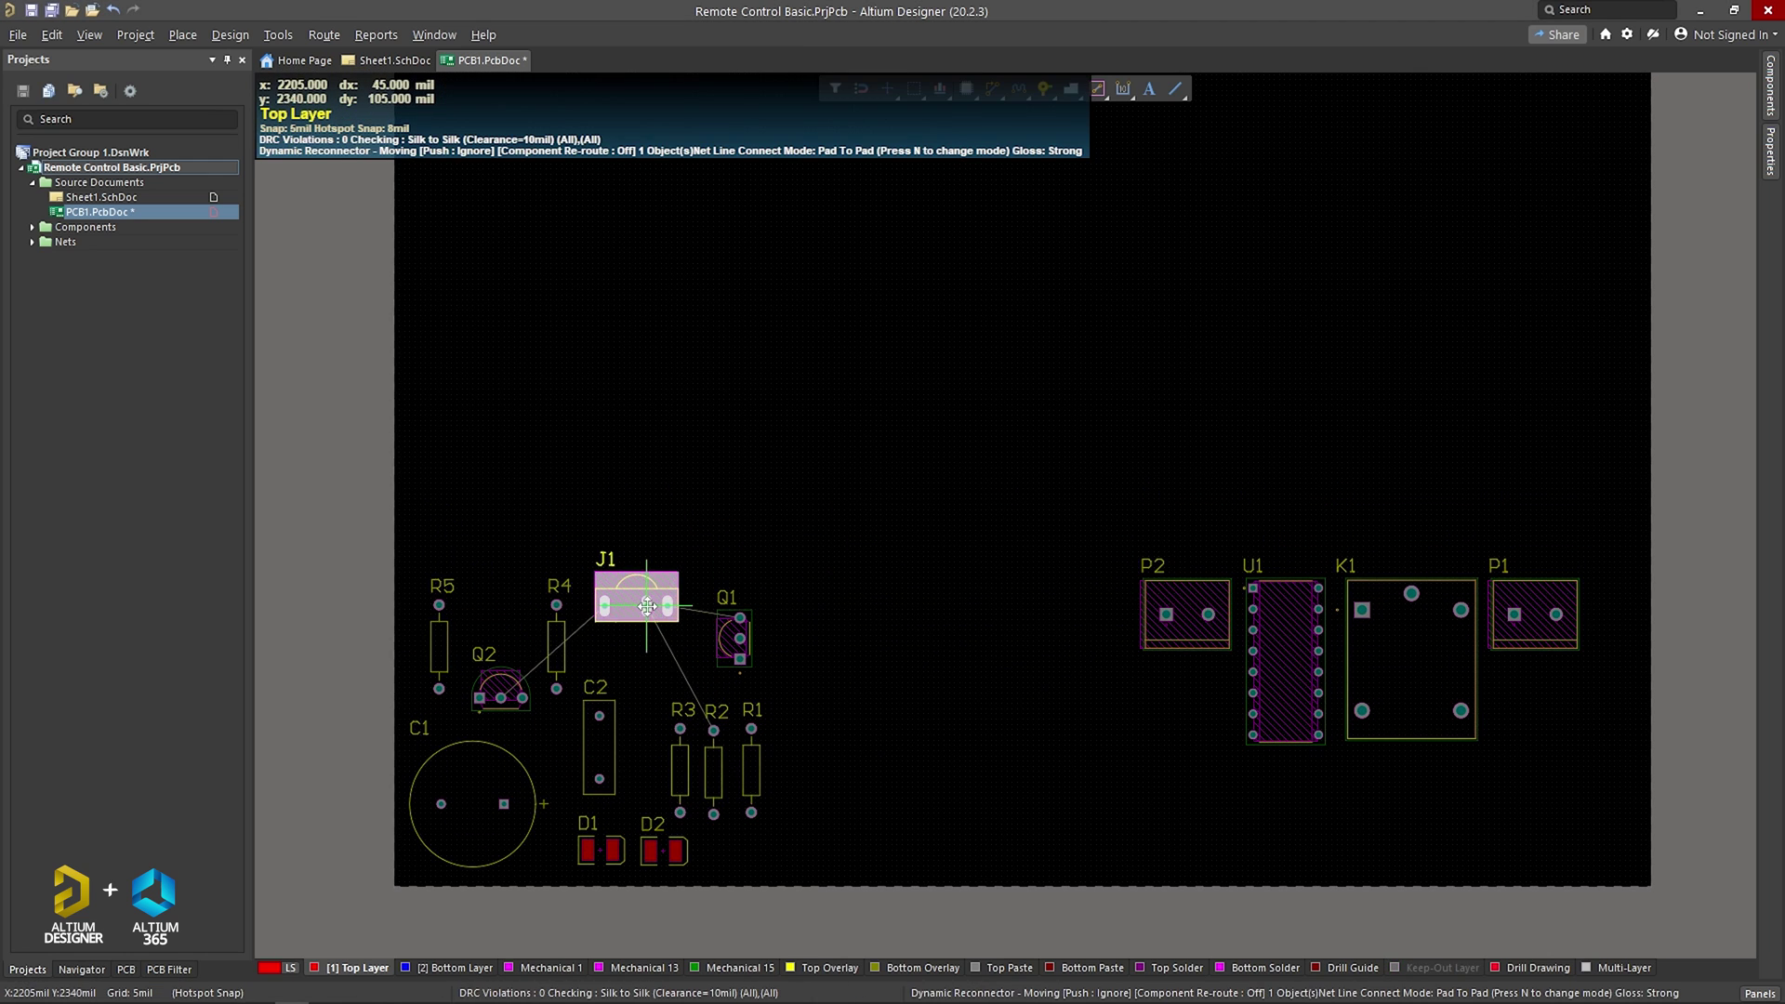
pyautogui.click(637, 627)
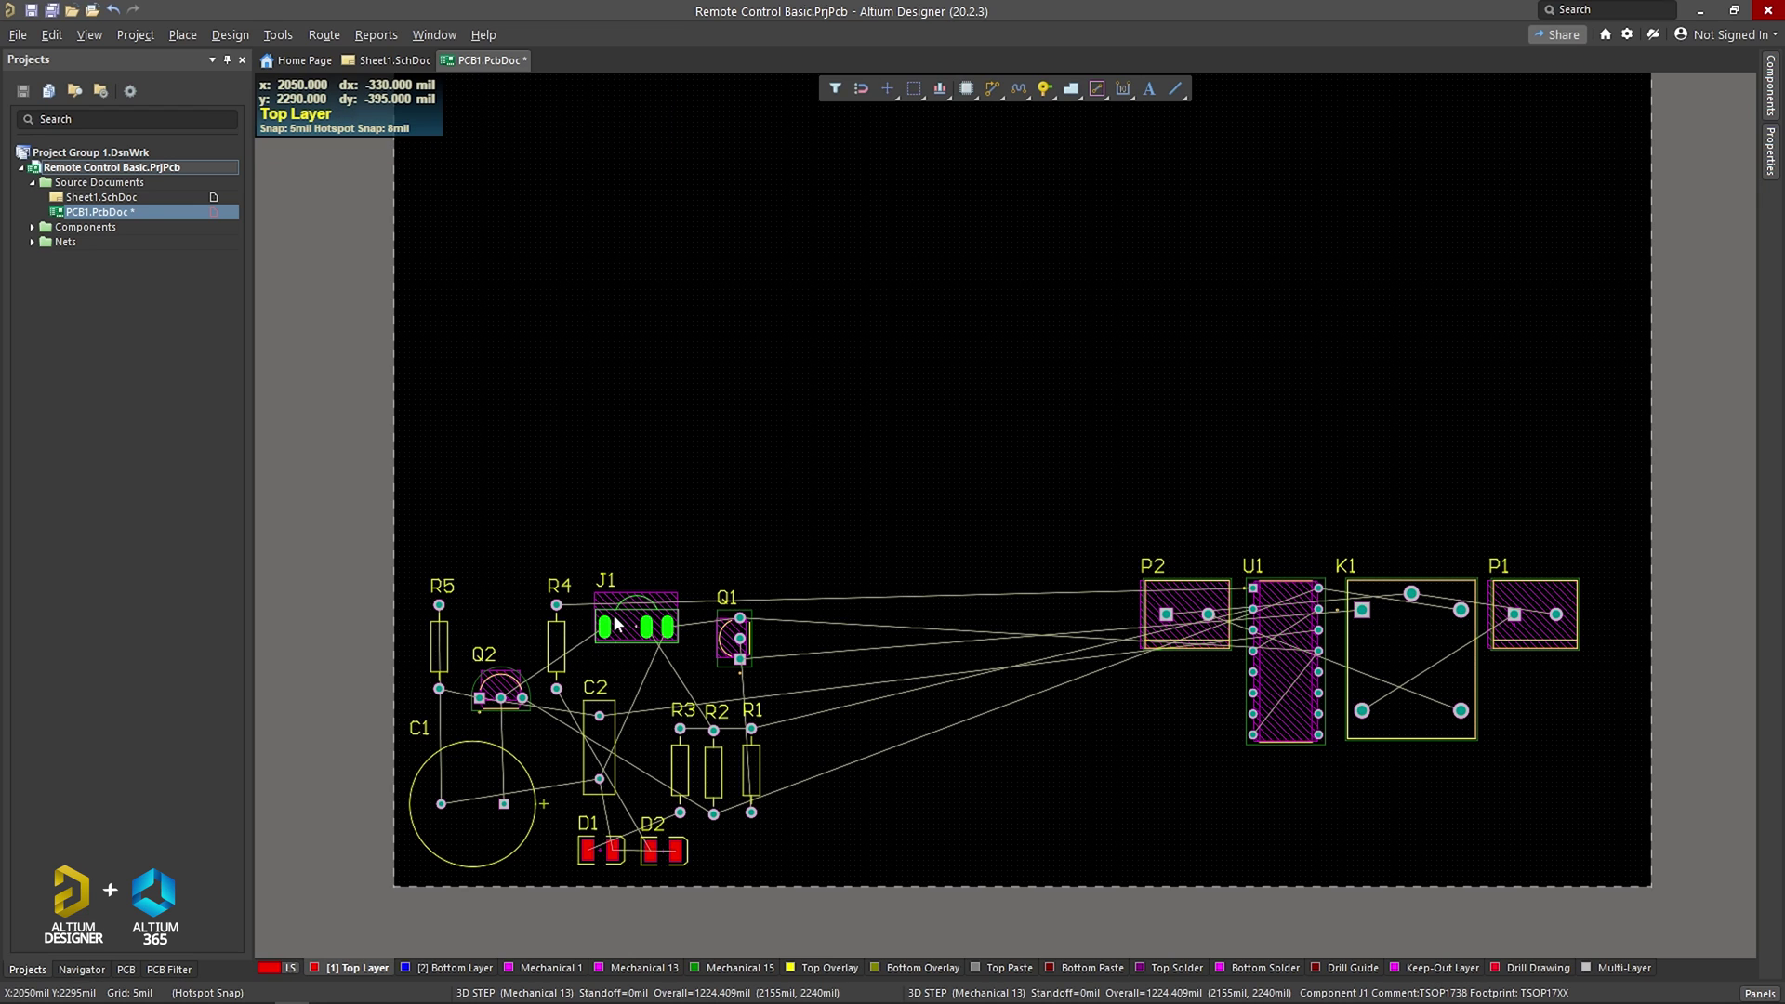
pyautogui.moveTo(616, 624); pyautogui.dragTo(616, 617)
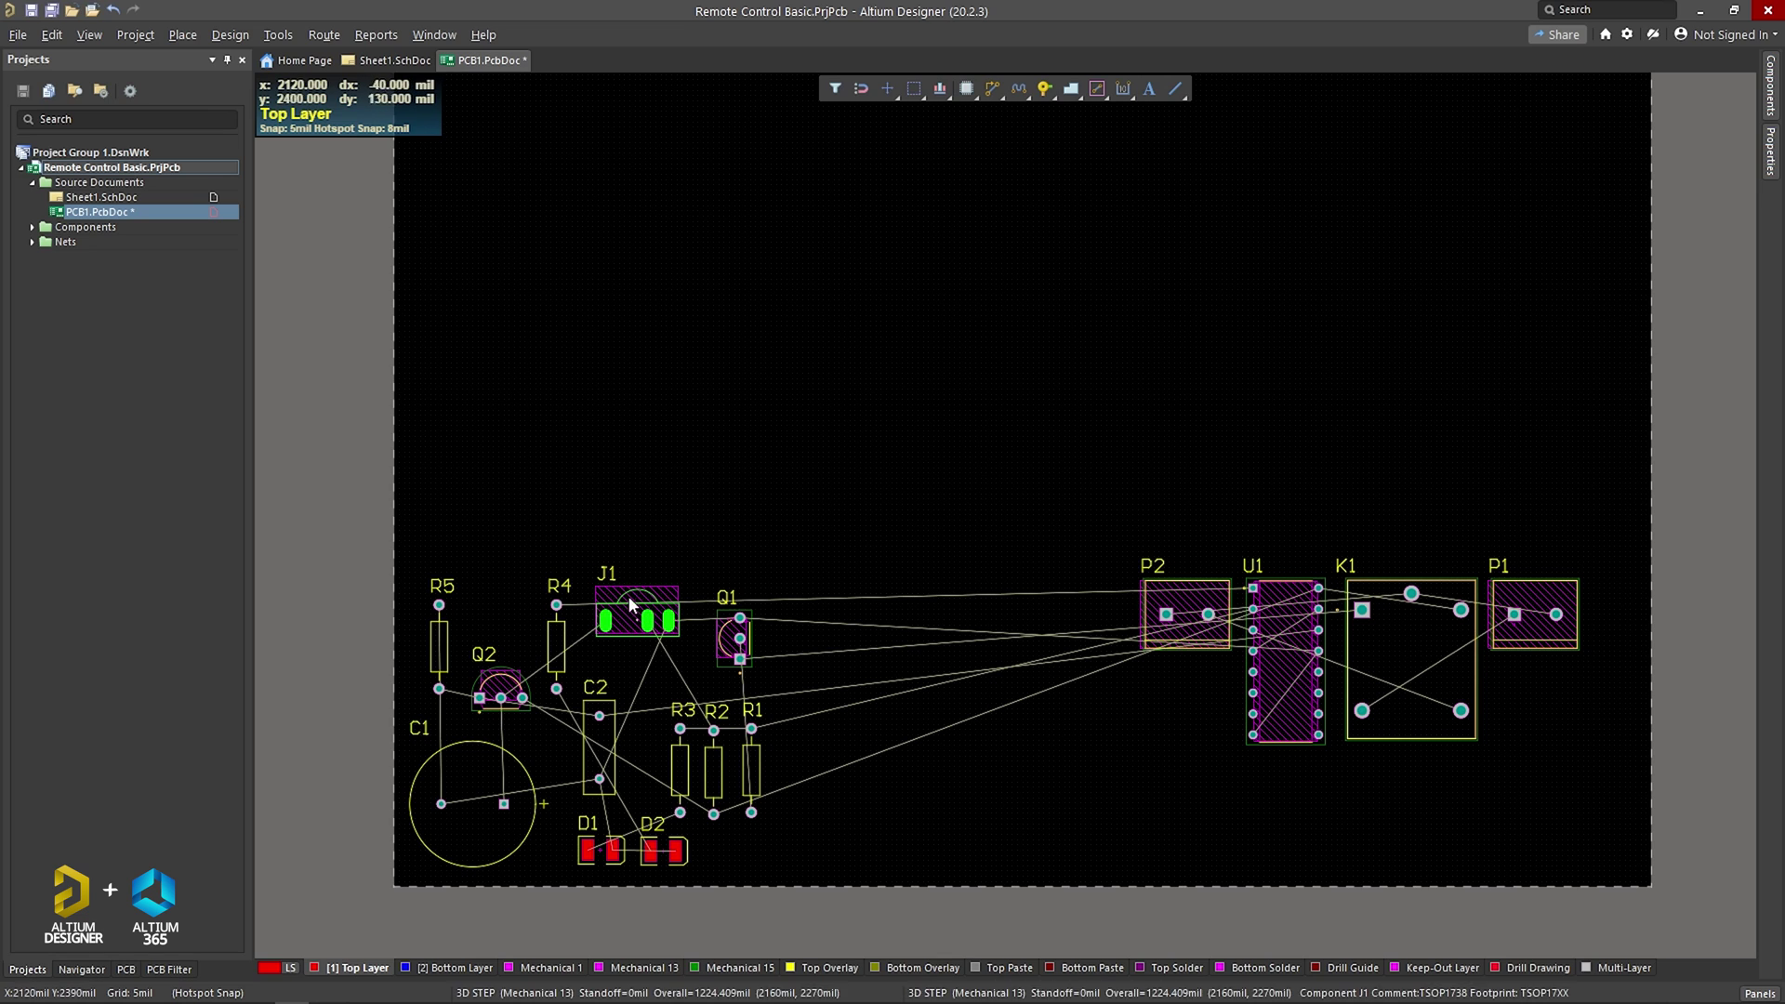
pyautogui.moveTo(637, 620); pyautogui.dragTo(720, 651)
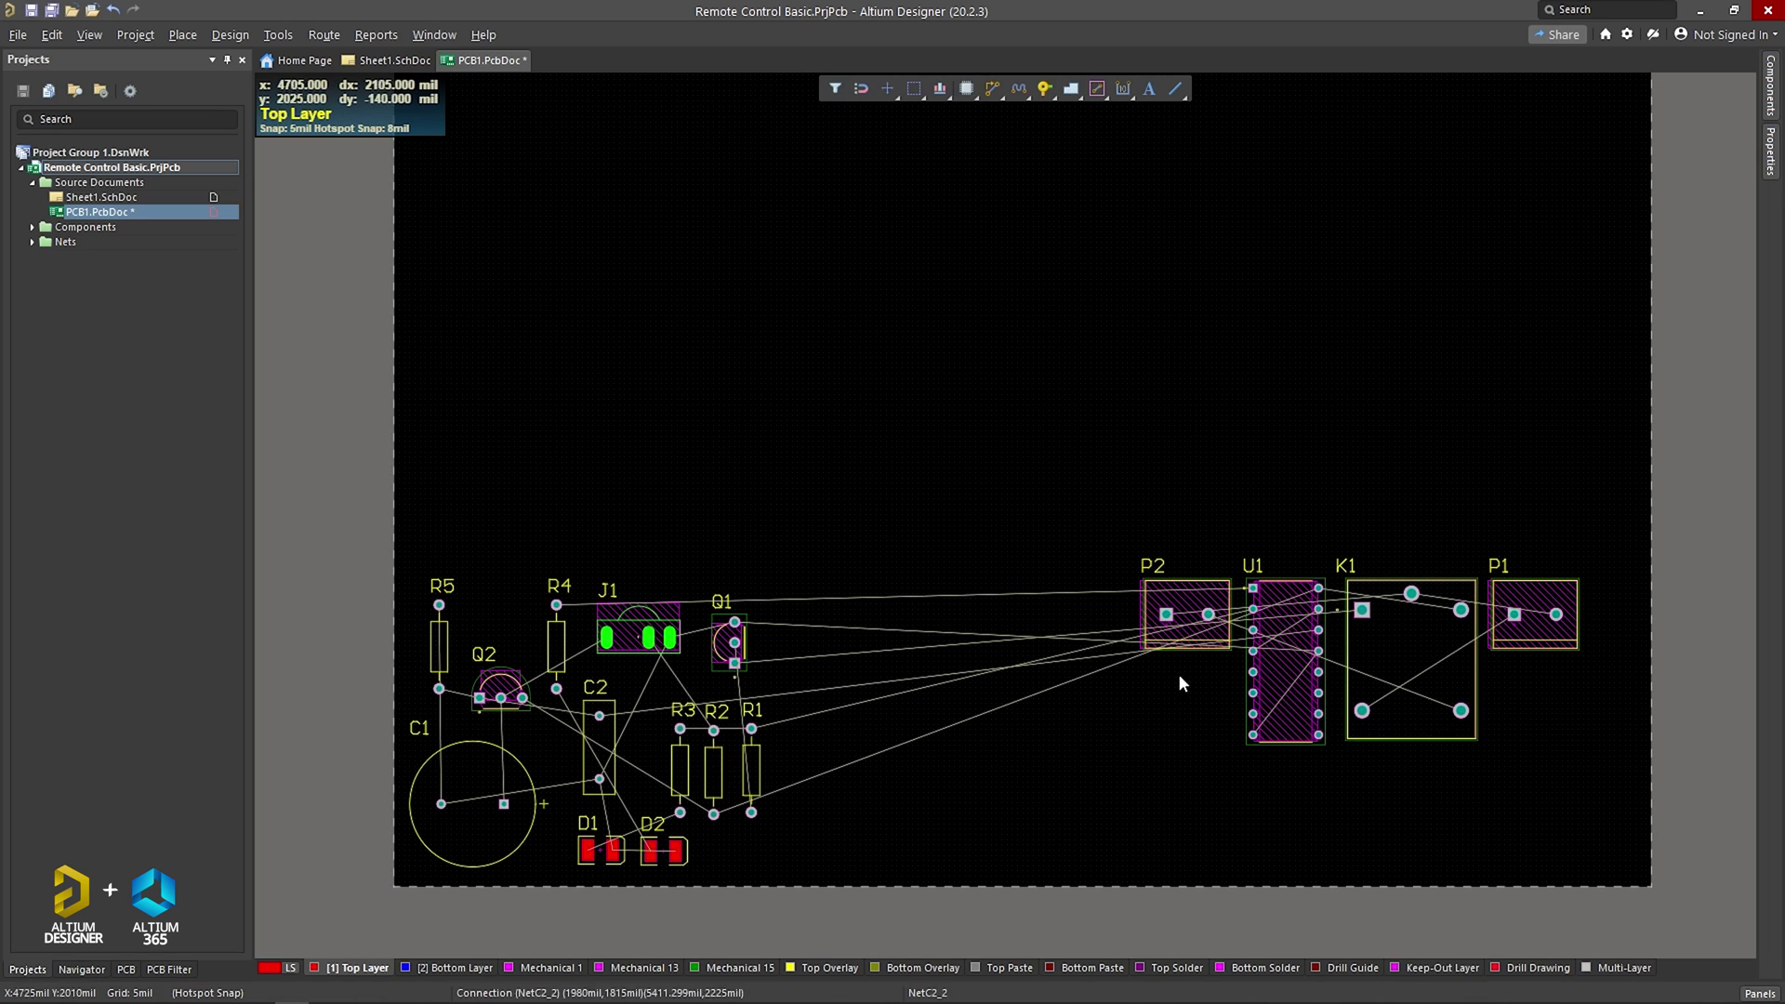
# Bring terminal P2, chip U1 and relay K1 over to the component group, with U1 beside Q1 and K1 beside U1
pyautogui.moveTo(1159, 633); pyautogui.dragTo(1138, 830)
pyautogui.moveTo(1259, 693); pyautogui.dragTo(789, 716)
pyautogui.moveTo(1411, 660); pyautogui.dragTo(957, 743)
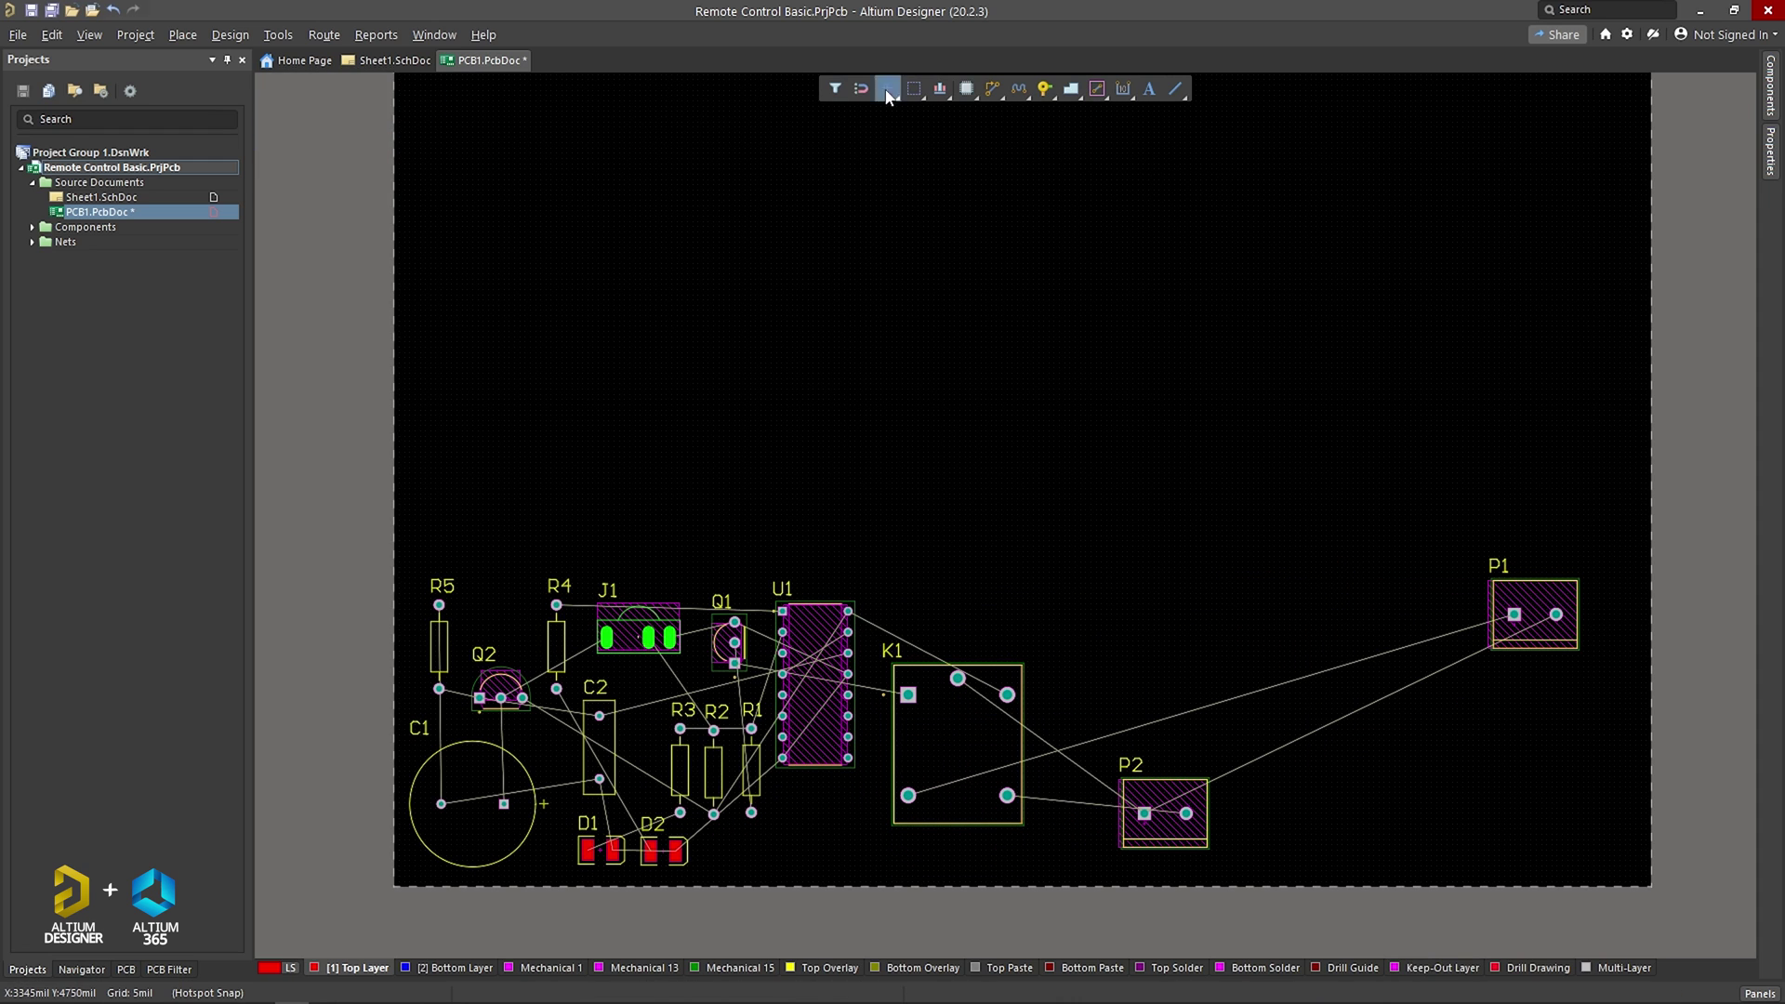
# Try to rotate relay K1 between U1 and P2
pyautogui.press('m')
pyautogui.press('o')
pyautogui.press('Return')
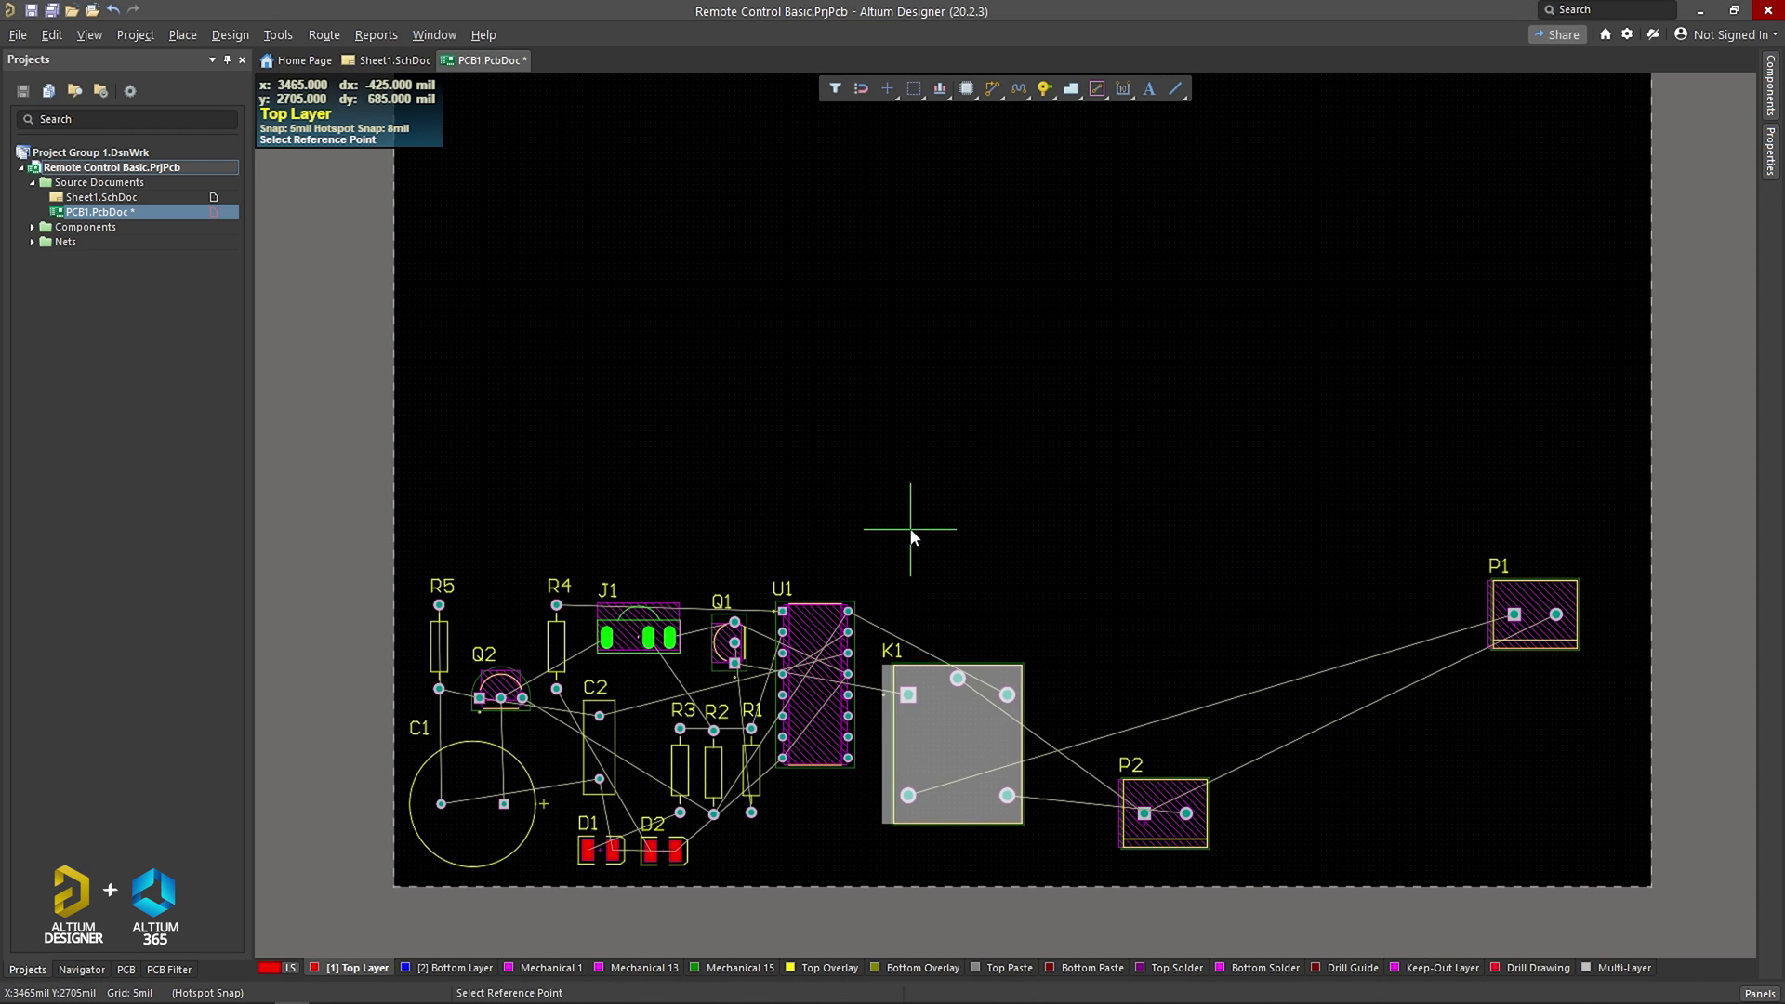
pyautogui.moveTo(946, 736); pyautogui.dragTo(946, 737)
pyautogui.moveTo(1143, 813)
pyautogui.mouseDown()
pyautogui.moveTo(925, 853)
pyautogui.moveTo(1162, 811)
pyautogui.mouseUp()
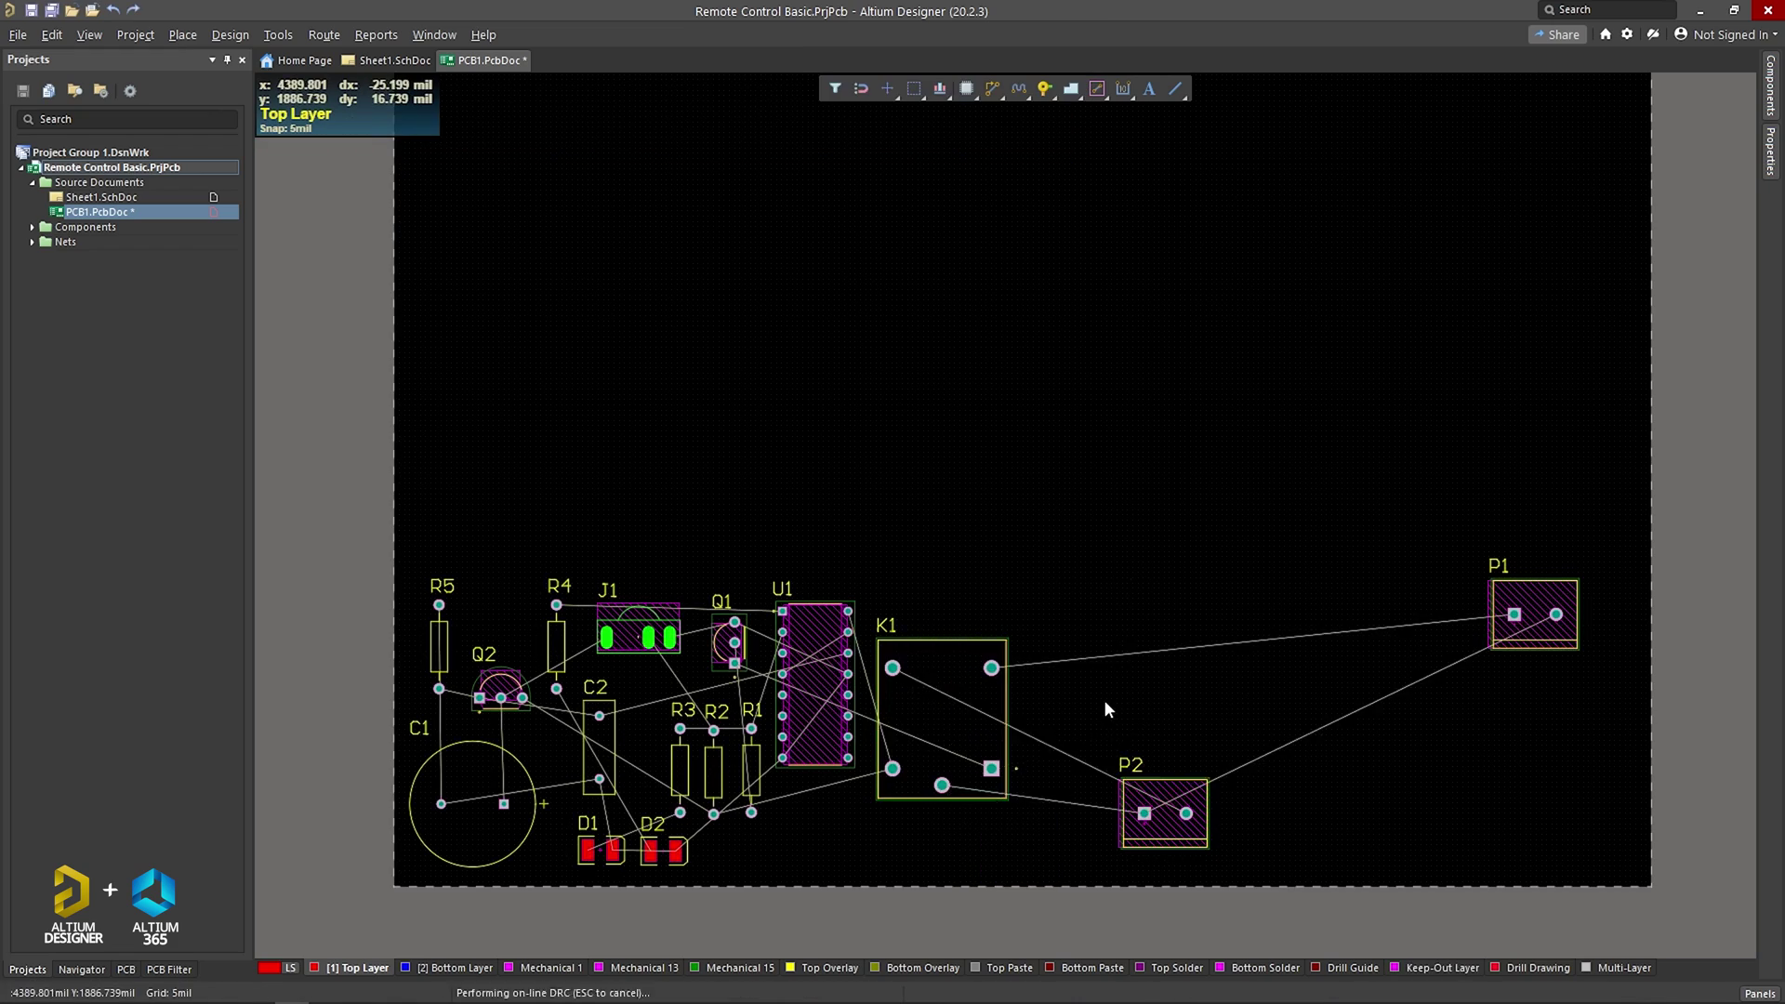
# Place relay K1 level with U1 and line up terminals P2 and P1 side by side beneath them
pyautogui.moveTo(997, 739); pyautogui.dragTo(1001, 641)
pyautogui.moveTo(1162, 813); pyautogui.dragTo(851, 842)
pyautogui.moveTo(1533, 613); pyautogui.dragTo(971, 841)
# Pack R4 next to R5, Q2 beside R4, and C2 with resistors R3, R2 and R1 closer to C1
pyautogui.moveTo(556, 646); pyautogui.dragTo(474, 646)
pyautogui.moveTo(500, 692); pyautogui.dragTo(537, 651)
pyautogui.moveTo(600, 744); pyautogui.dragTo(577, 742)
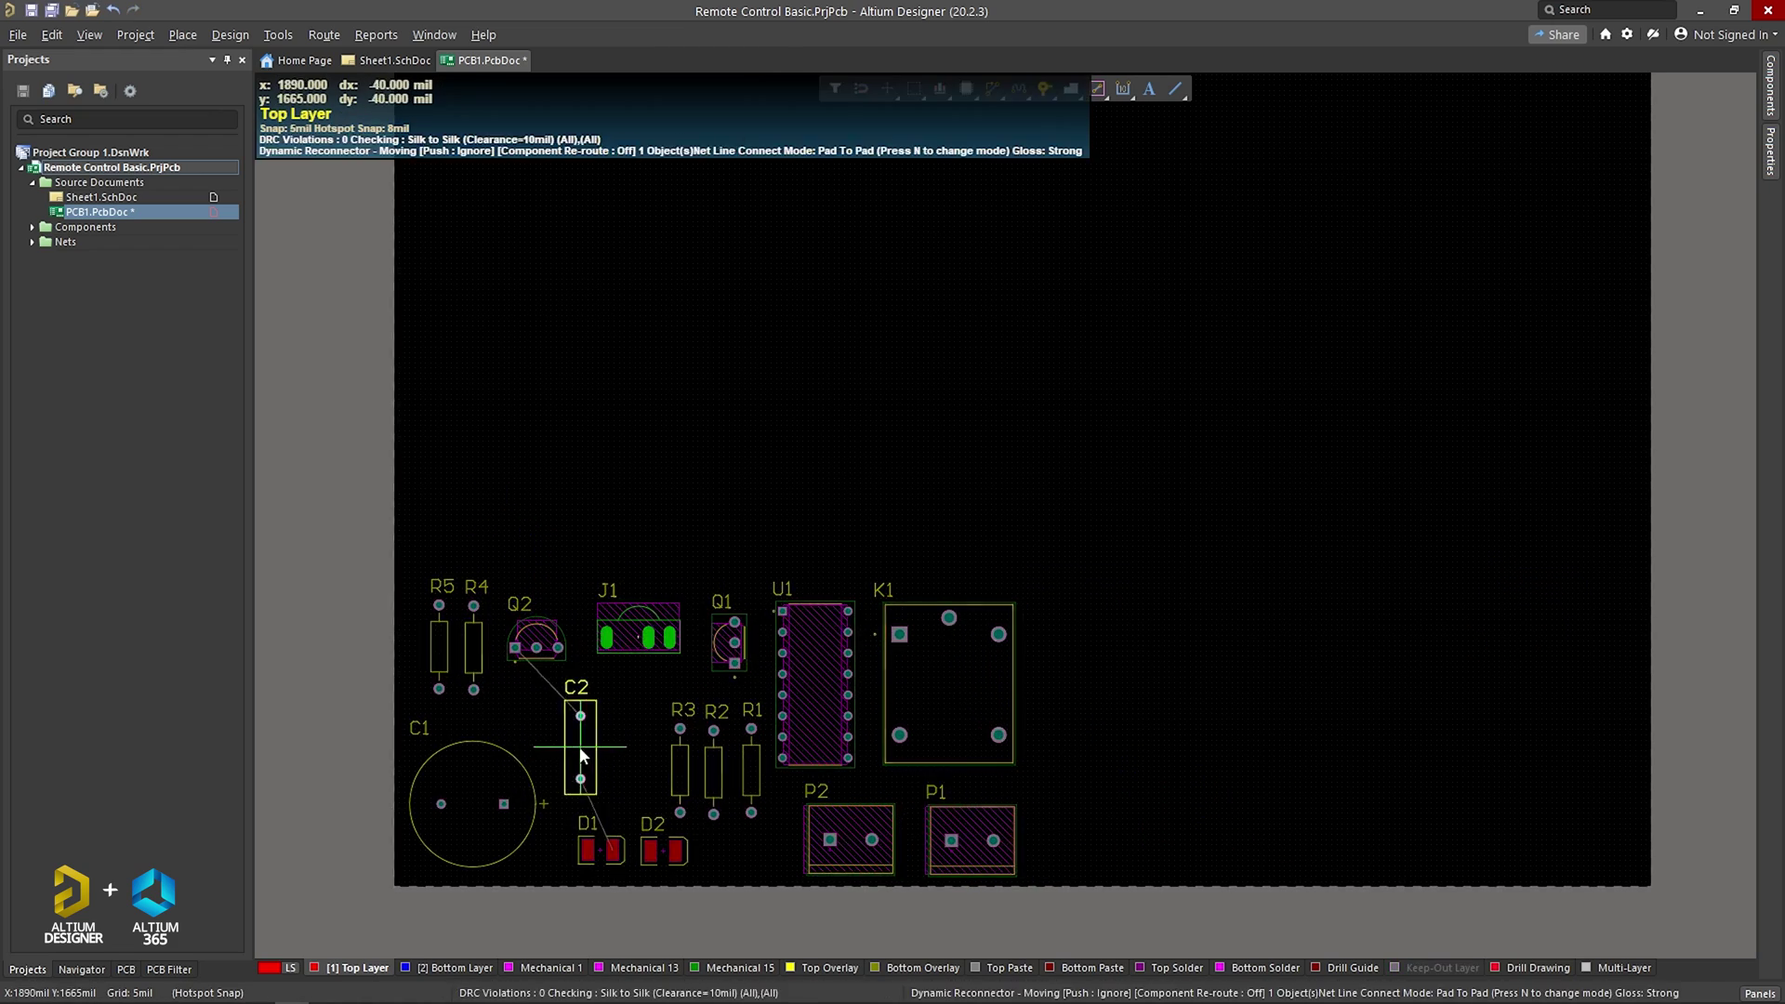
pyautogui.moveTo(679, 767); pyautogui.dragTo(630, 745)
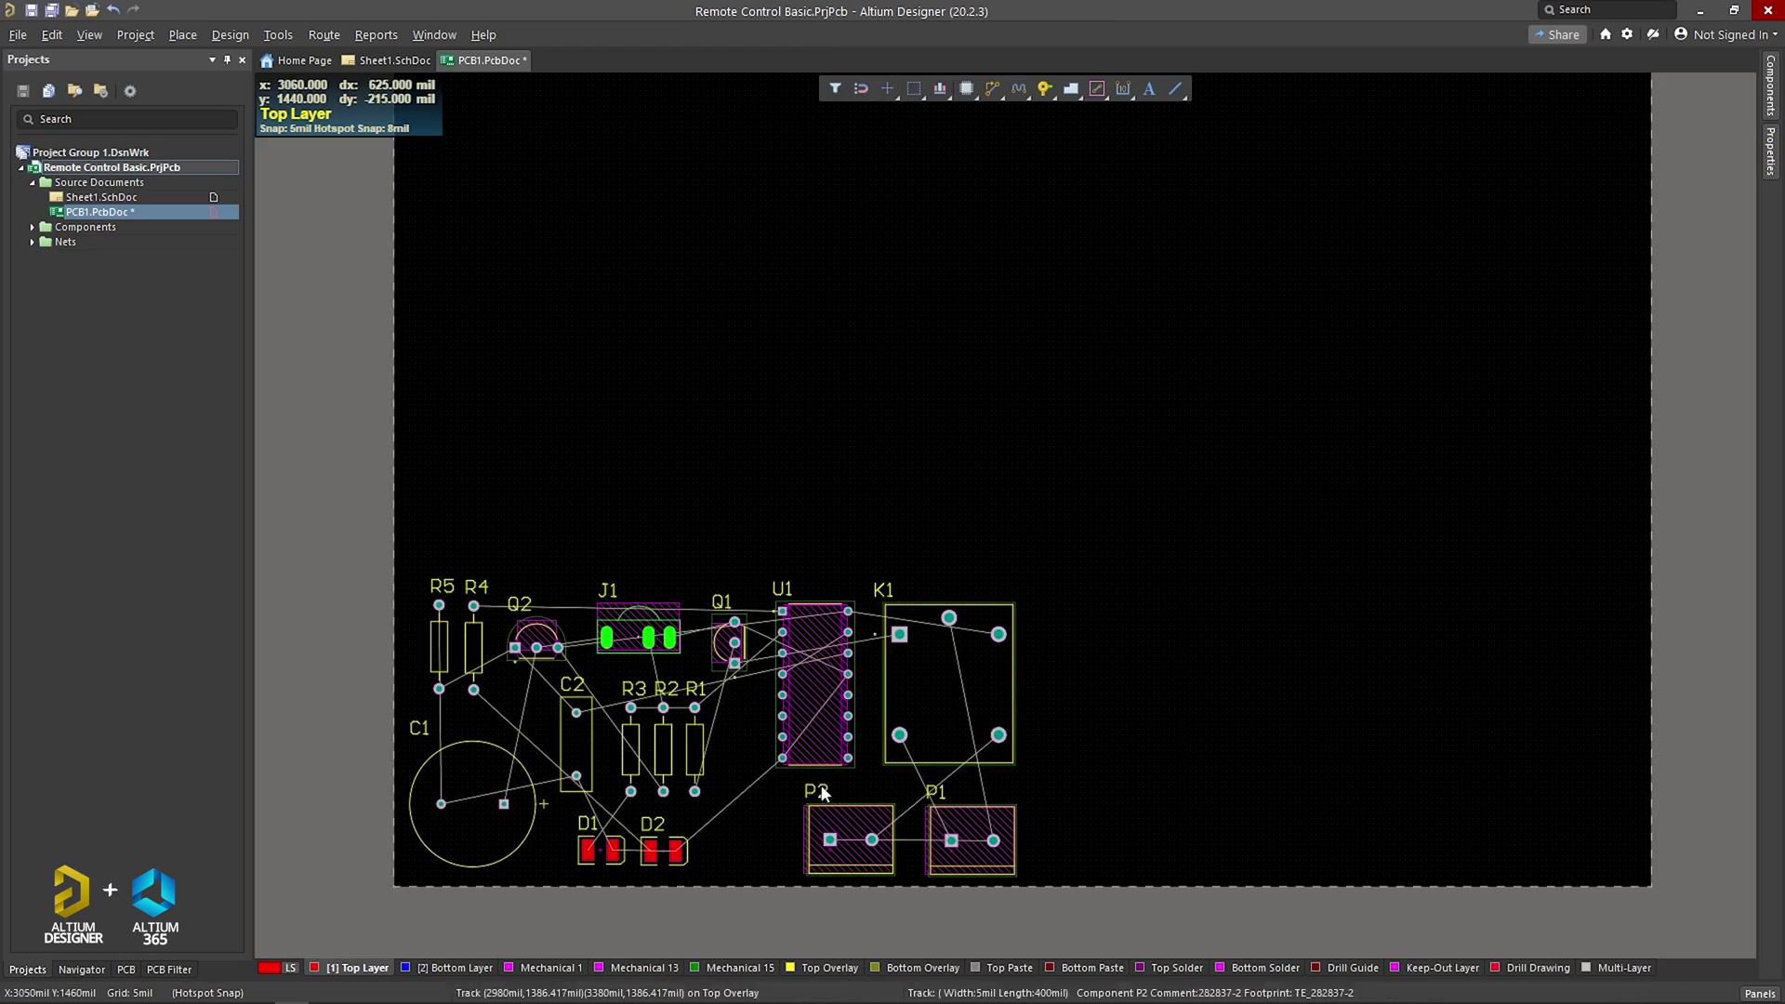
# Move Q1 to the lower edge beside D2, shift D1 and D2 toward C1, and nudge C1 upward
pyautogui.moveTo(730, 643); pyautogui.dragTo(711, 849)
pyautogui.moveTo(600, 851); pyautogui.dragTo(551, 859)
pyautogui.moveTo(472, 804); pyautogui.dragTo(467, 783)
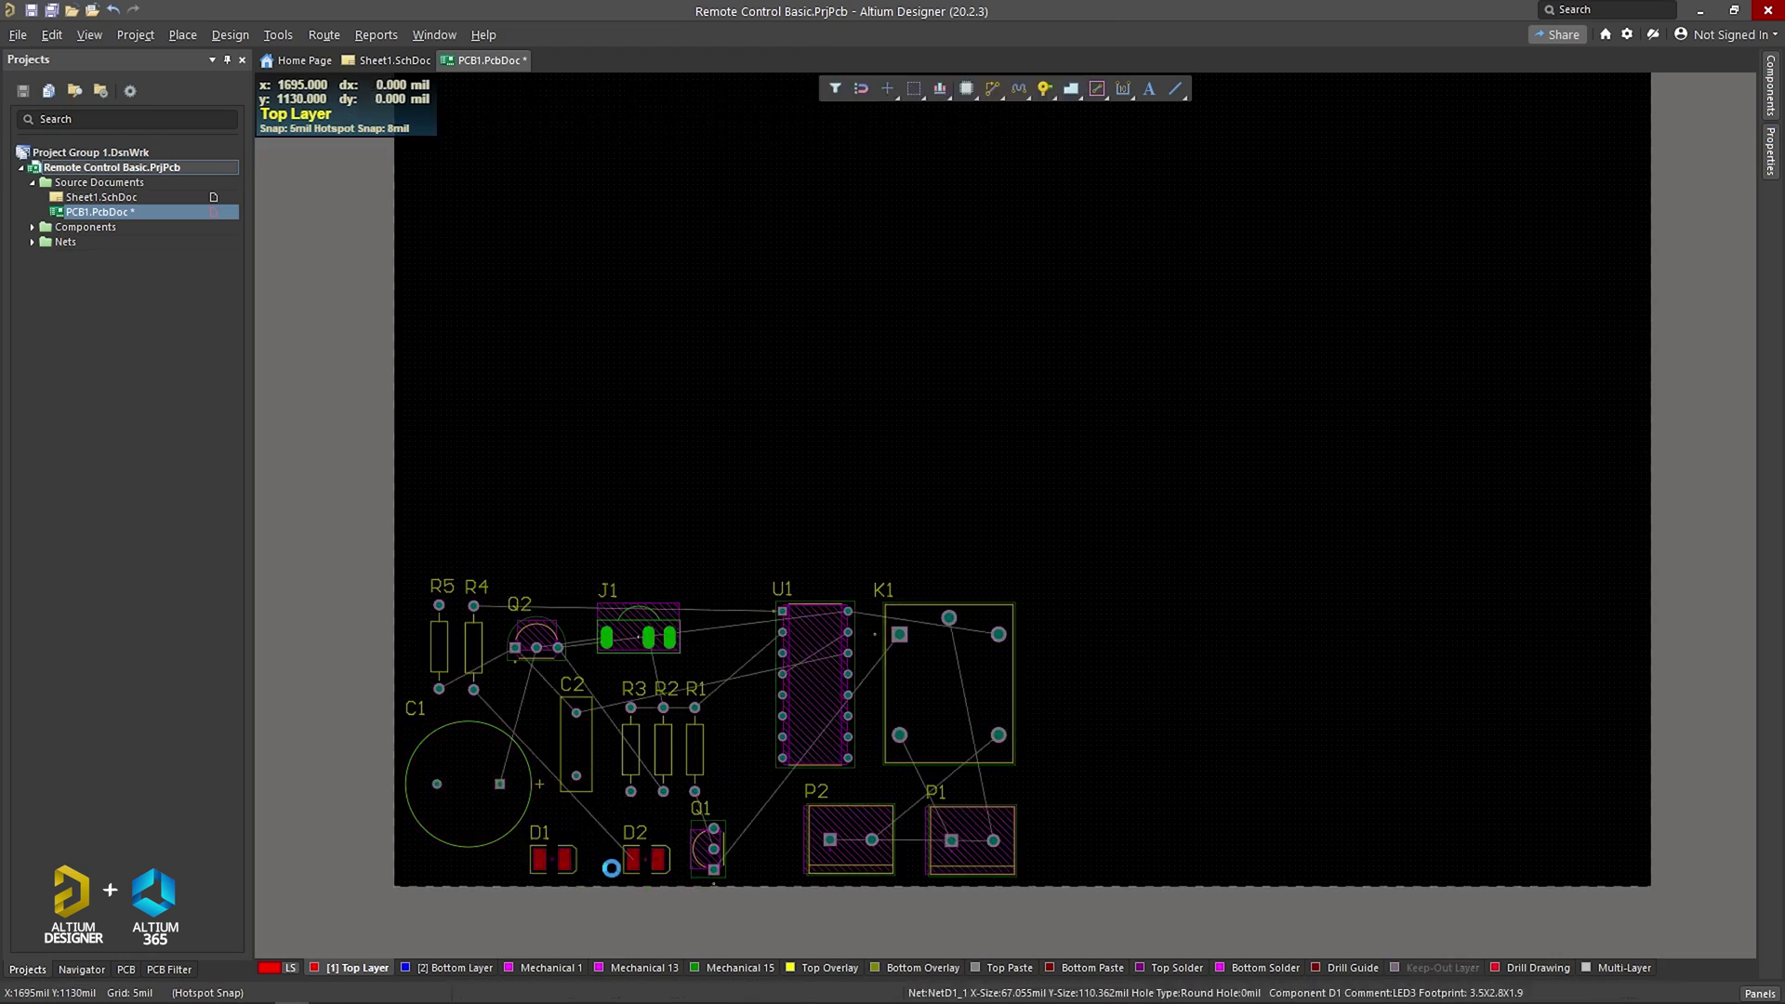
pyautogui.moveTo(662, 858); pyautogui.dragTo(624, 862)
# Close the gaps around the middle parts by shifting U1, R3, R2, R1 and Q1 closer to C2 and J1
pyautogui.moveTo(815, 688); pyautogui.dragTo(765, 697)
pyautogui.moveTo(576, 744); pyautogui.dragTo(642, 743)
pyautogui.moveTo(695, 748); pyautogui.dragTo(670, 744)
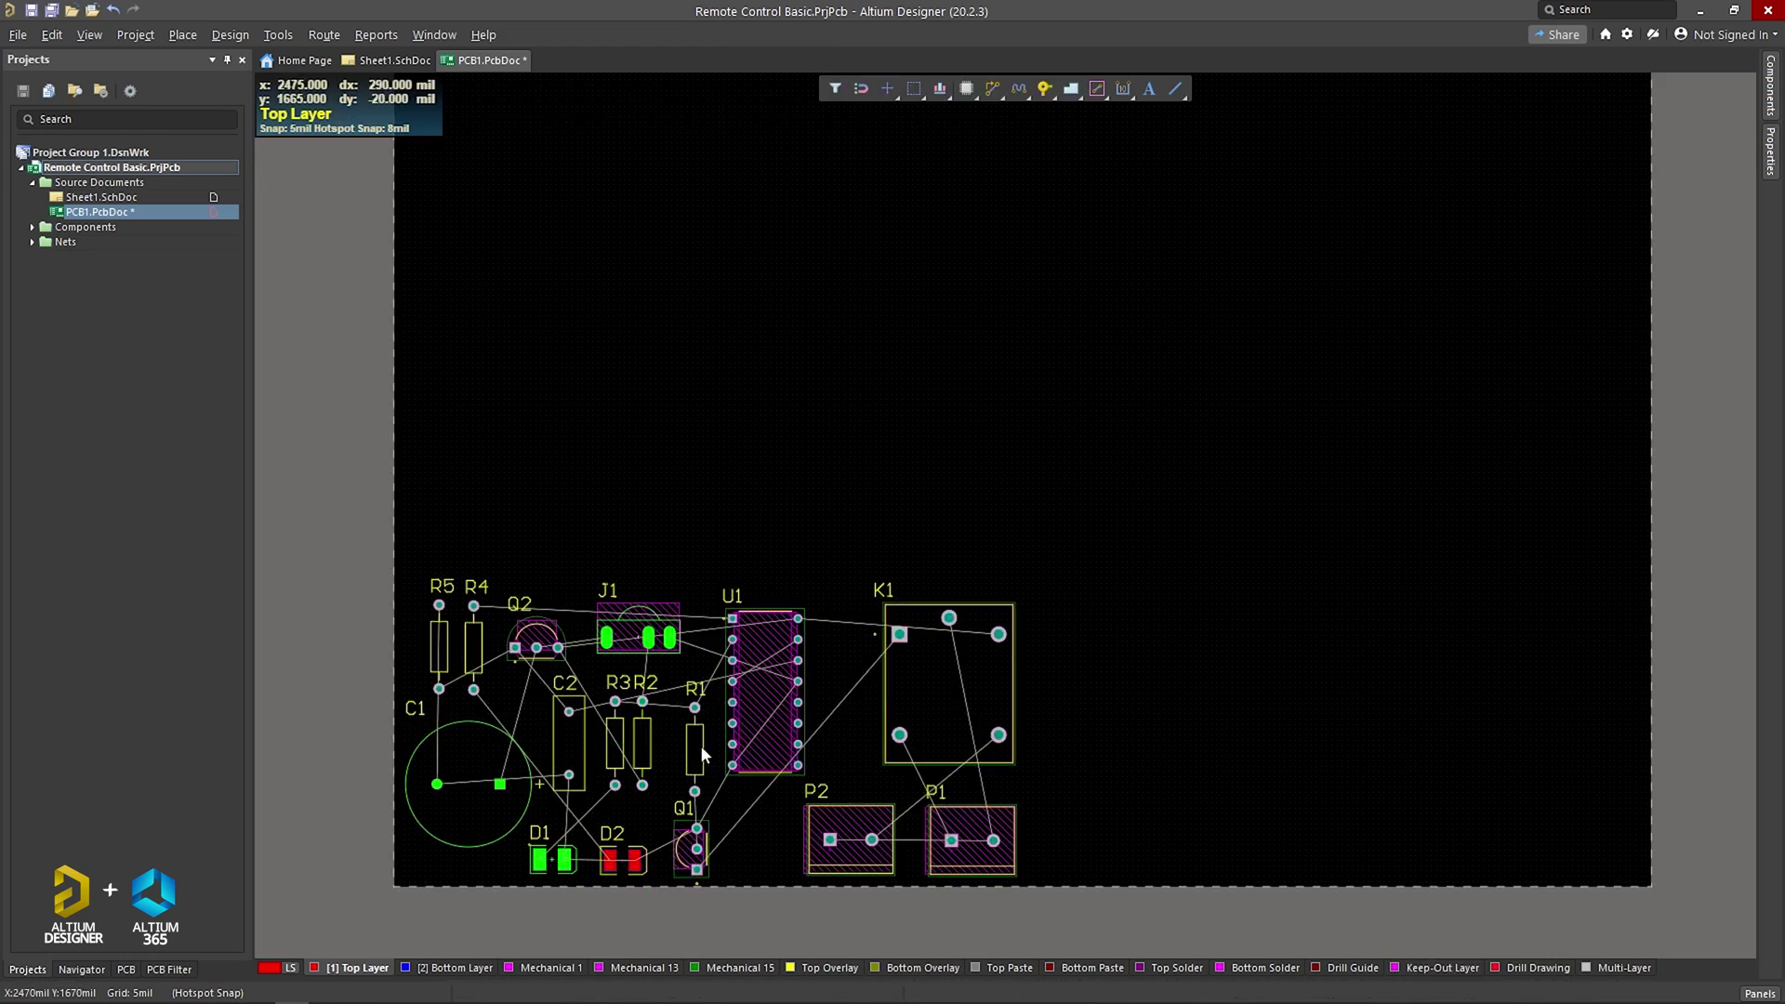
pyautogui.moveTo(707, 848); pyautogui.dragTo(690, 847)
pyautogui.moveTo(768, 712); pyautogui.dragTo(746, 705)
# Shift terminals P2 and P1 and relay K1 closer to U1 and Q1, and even out the spacing of the lower row
pyautogui.moveTo(849, 839); pyautogui.dragTo(774, 842)
pyautogui.moveTo(971, 839); pyautogui.dragTo(888, 842)
pyautogui.moveTo(948, 684); pyautogui.dragTo(866, 684)
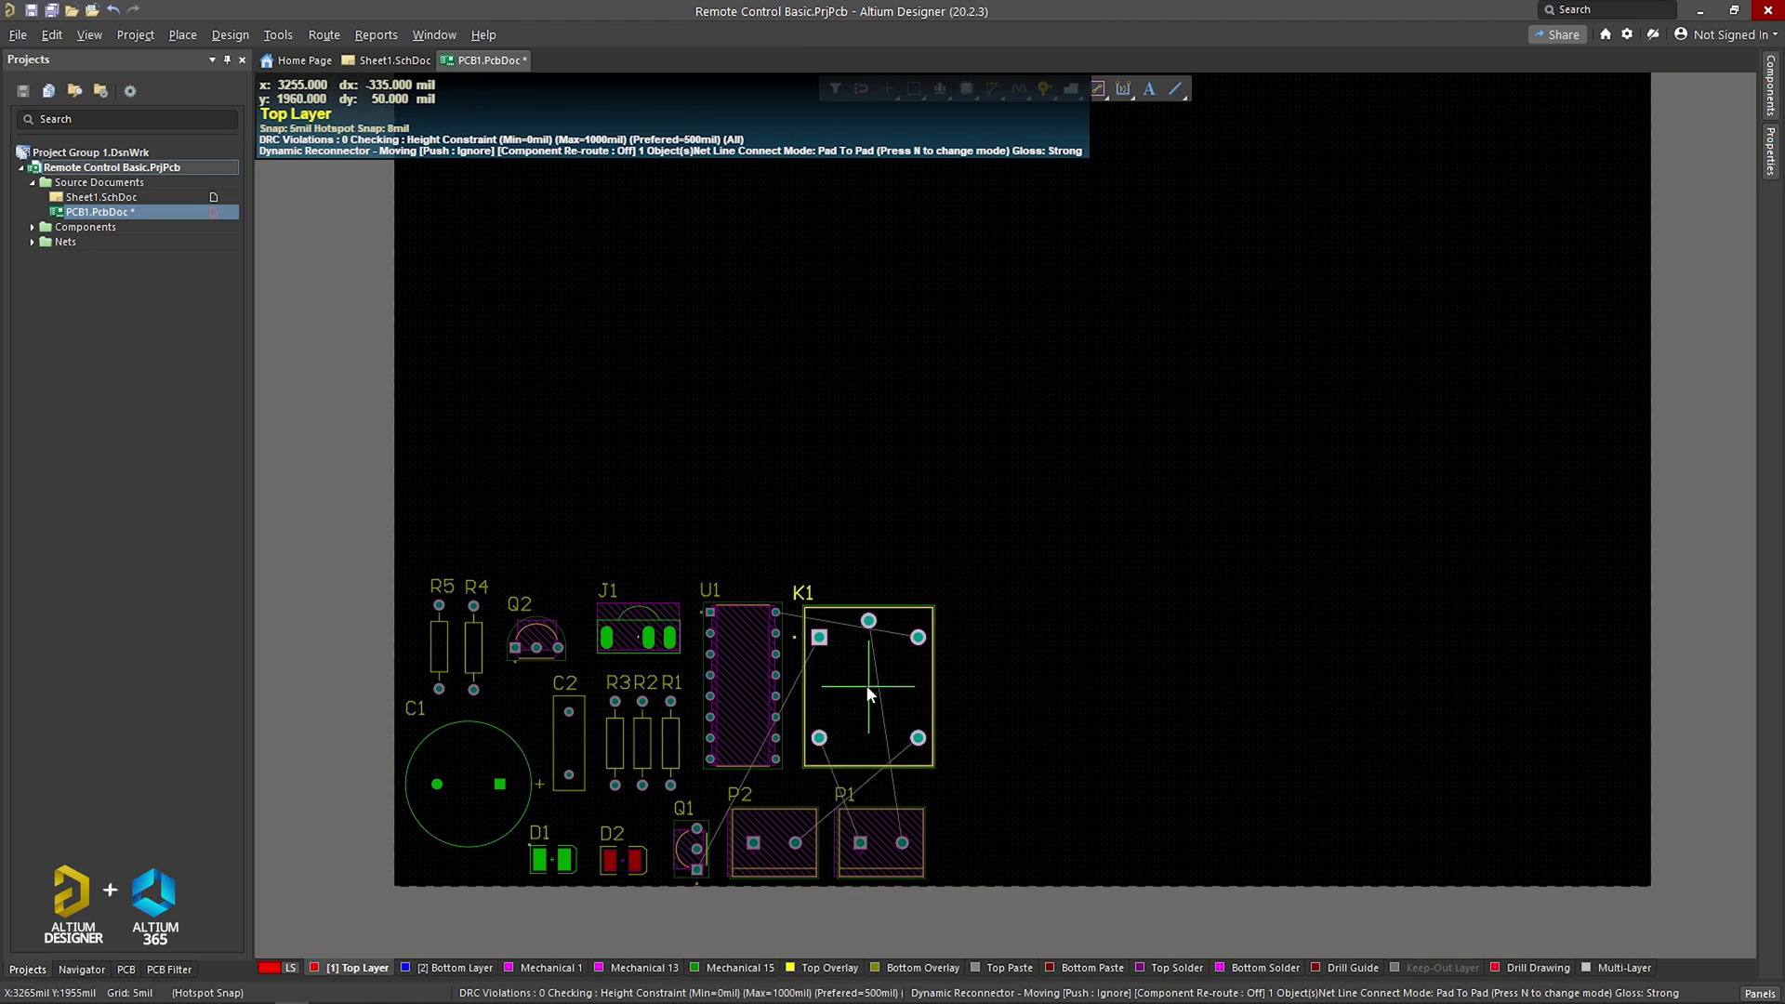
pyautogui.moveTo(910, 844); pyautogui.dragTo(917, 842)
pyautogui.moveTo(795, 843); pyautogui.dragTo(808, 842)
pyautogui.moveTo(696, 848); pyautogui.dragTo(695, 843)
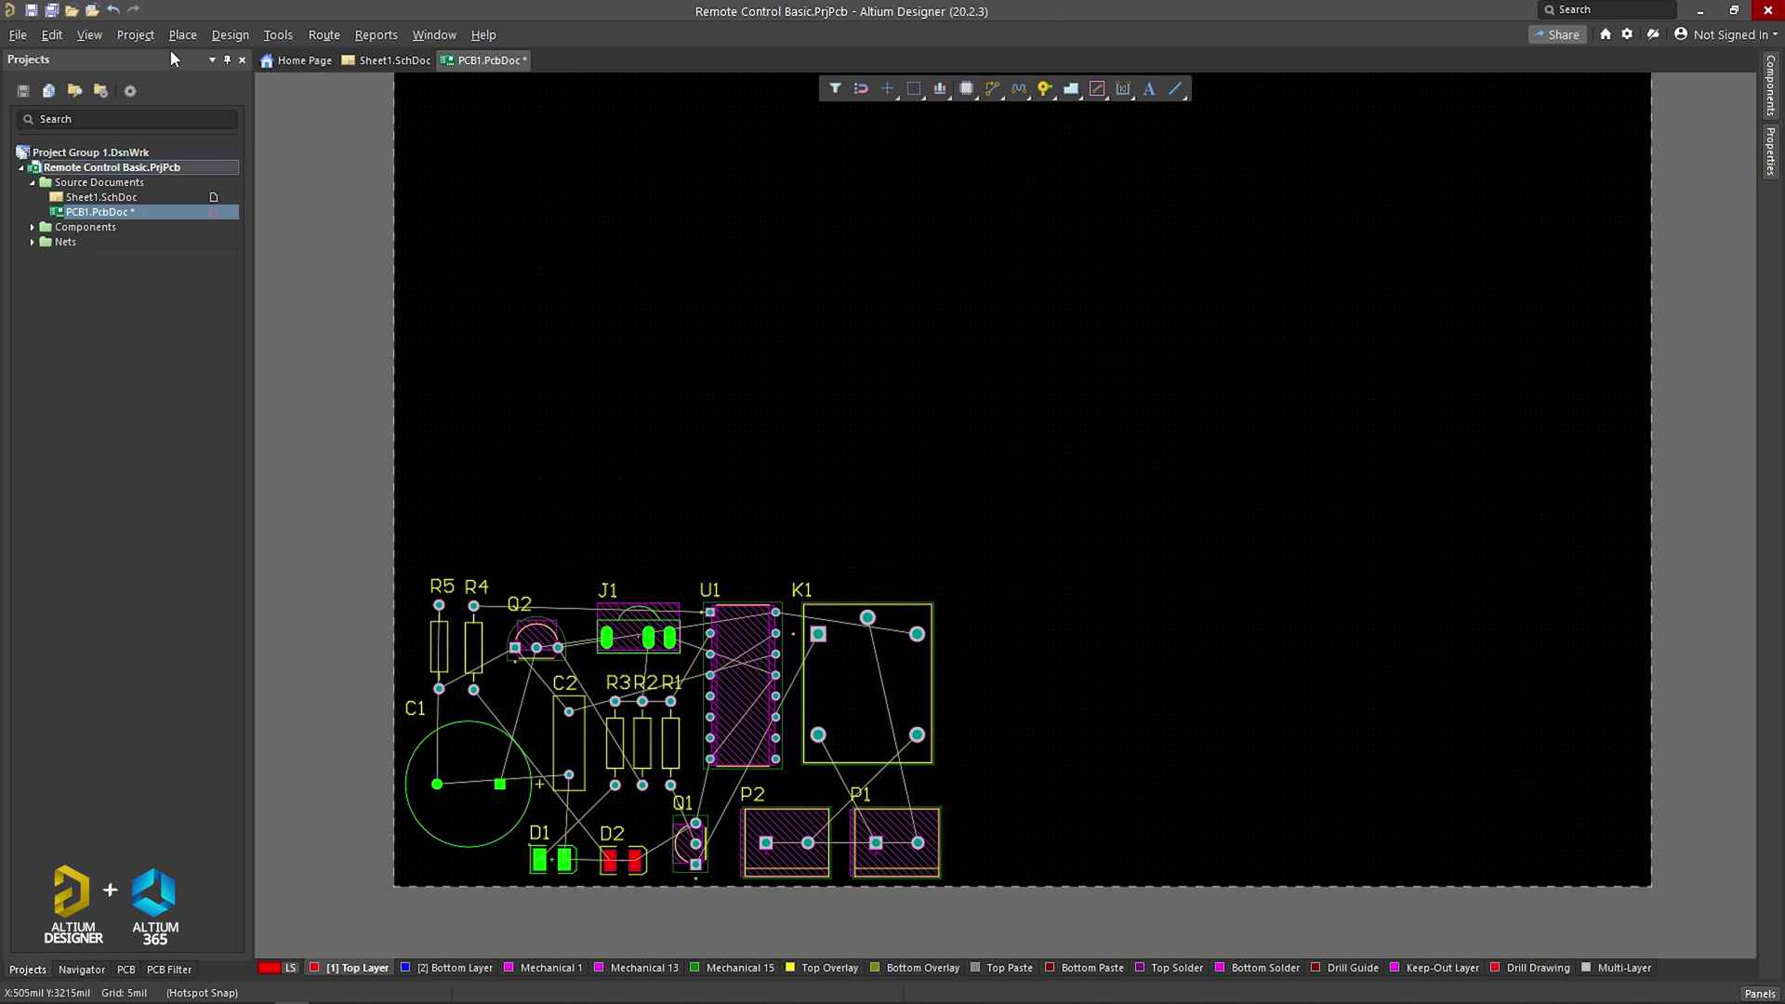
# Redefine the board shape in Board Planning Mode as a rectangle of about 2635 by 1515 mil tightly enclosing all components
pyautogui.click(79, 39)
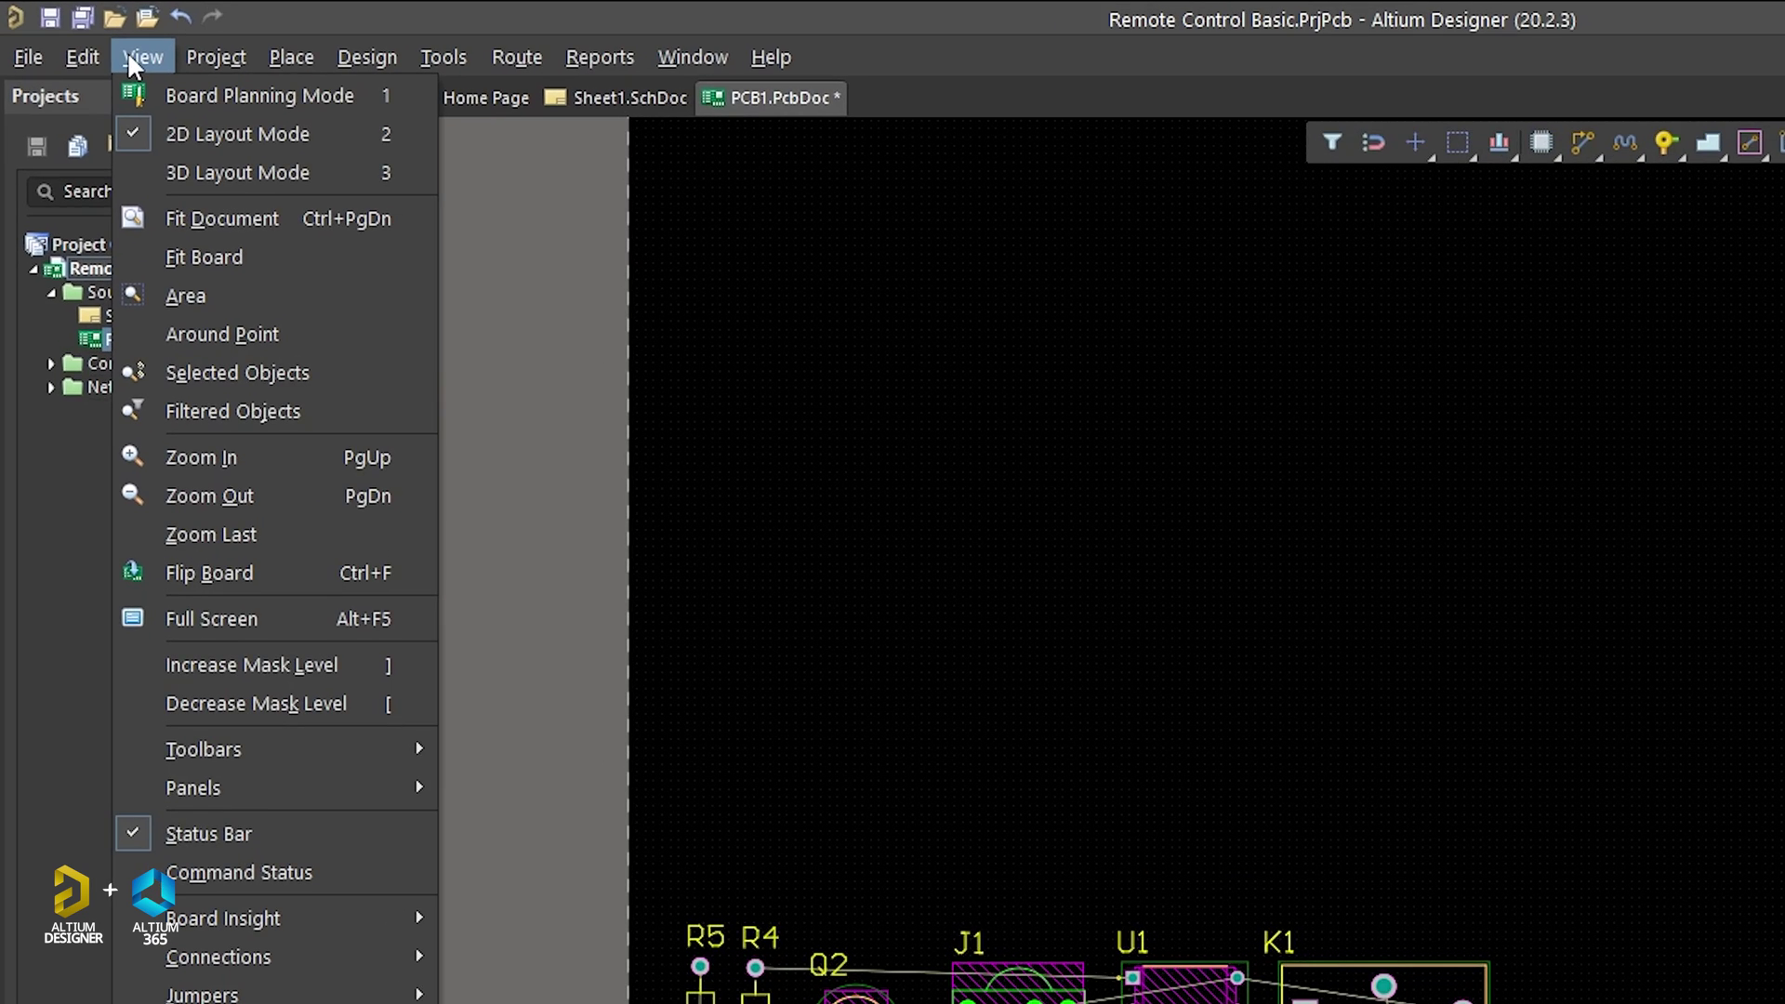
pyautogui.click(243, 96)
pyautogui.click(349, 57)
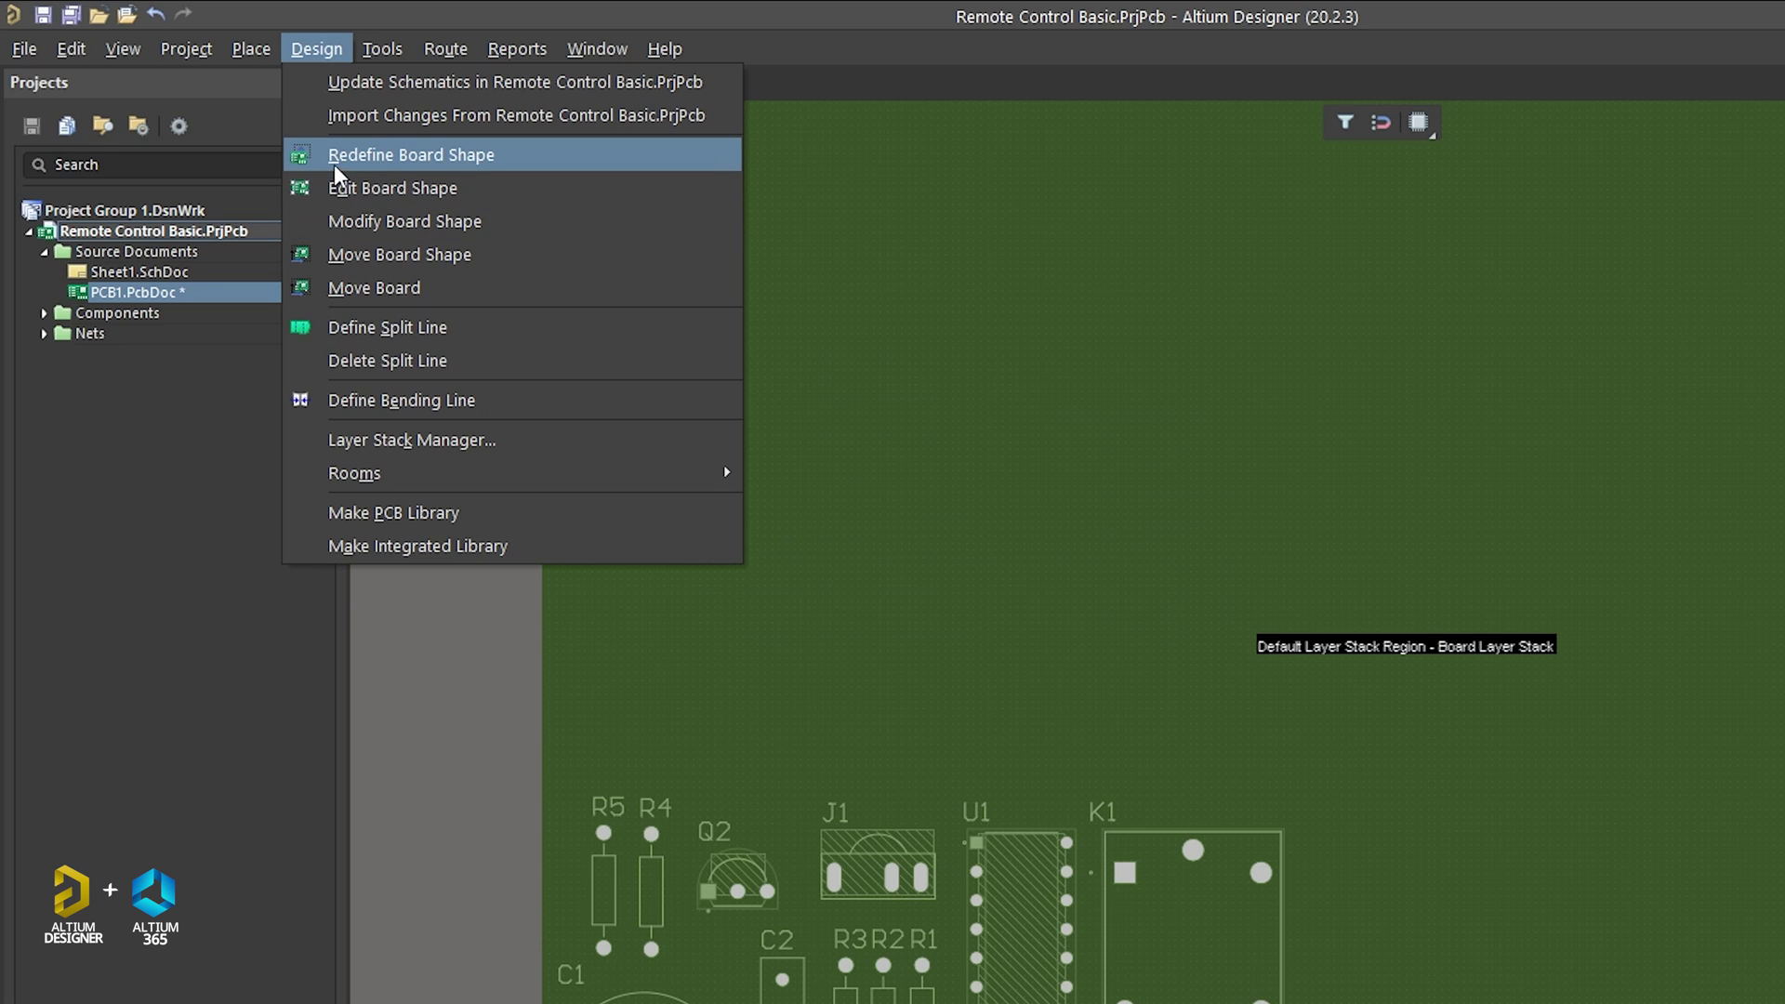
pyautogui.click(386, 158)
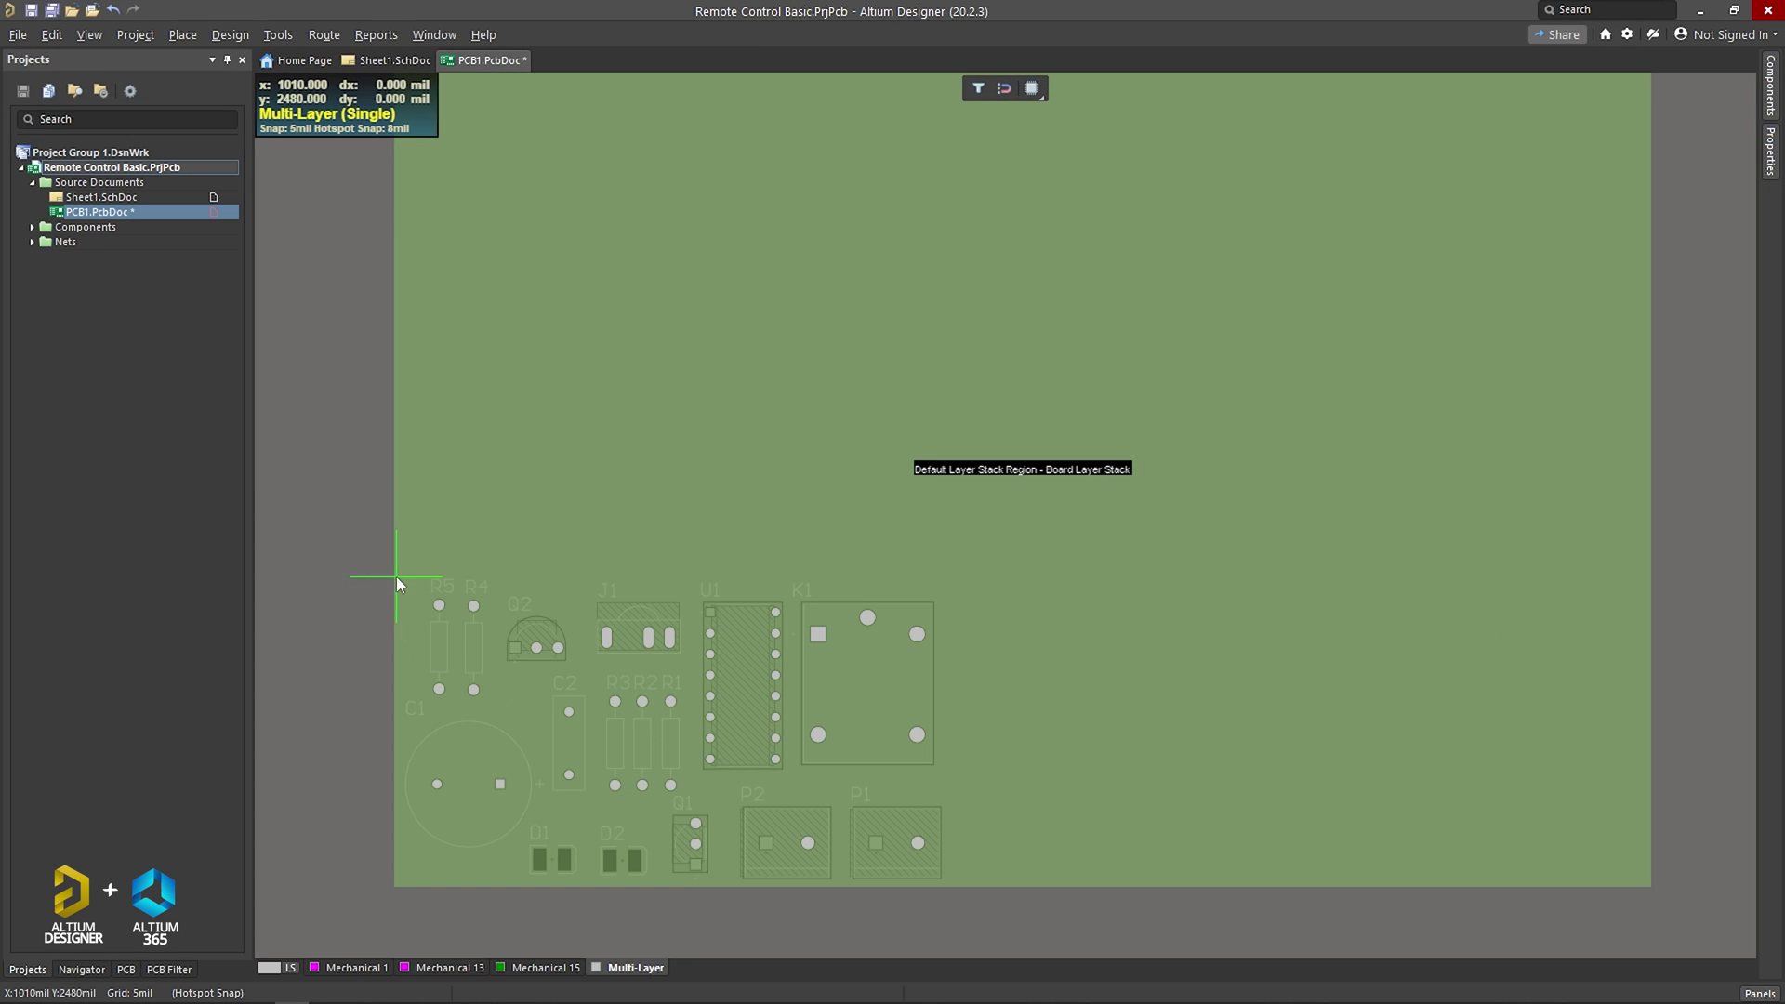
pyautogui.click(396, 577)
pyautogui.scroll(-1, 910, 595)
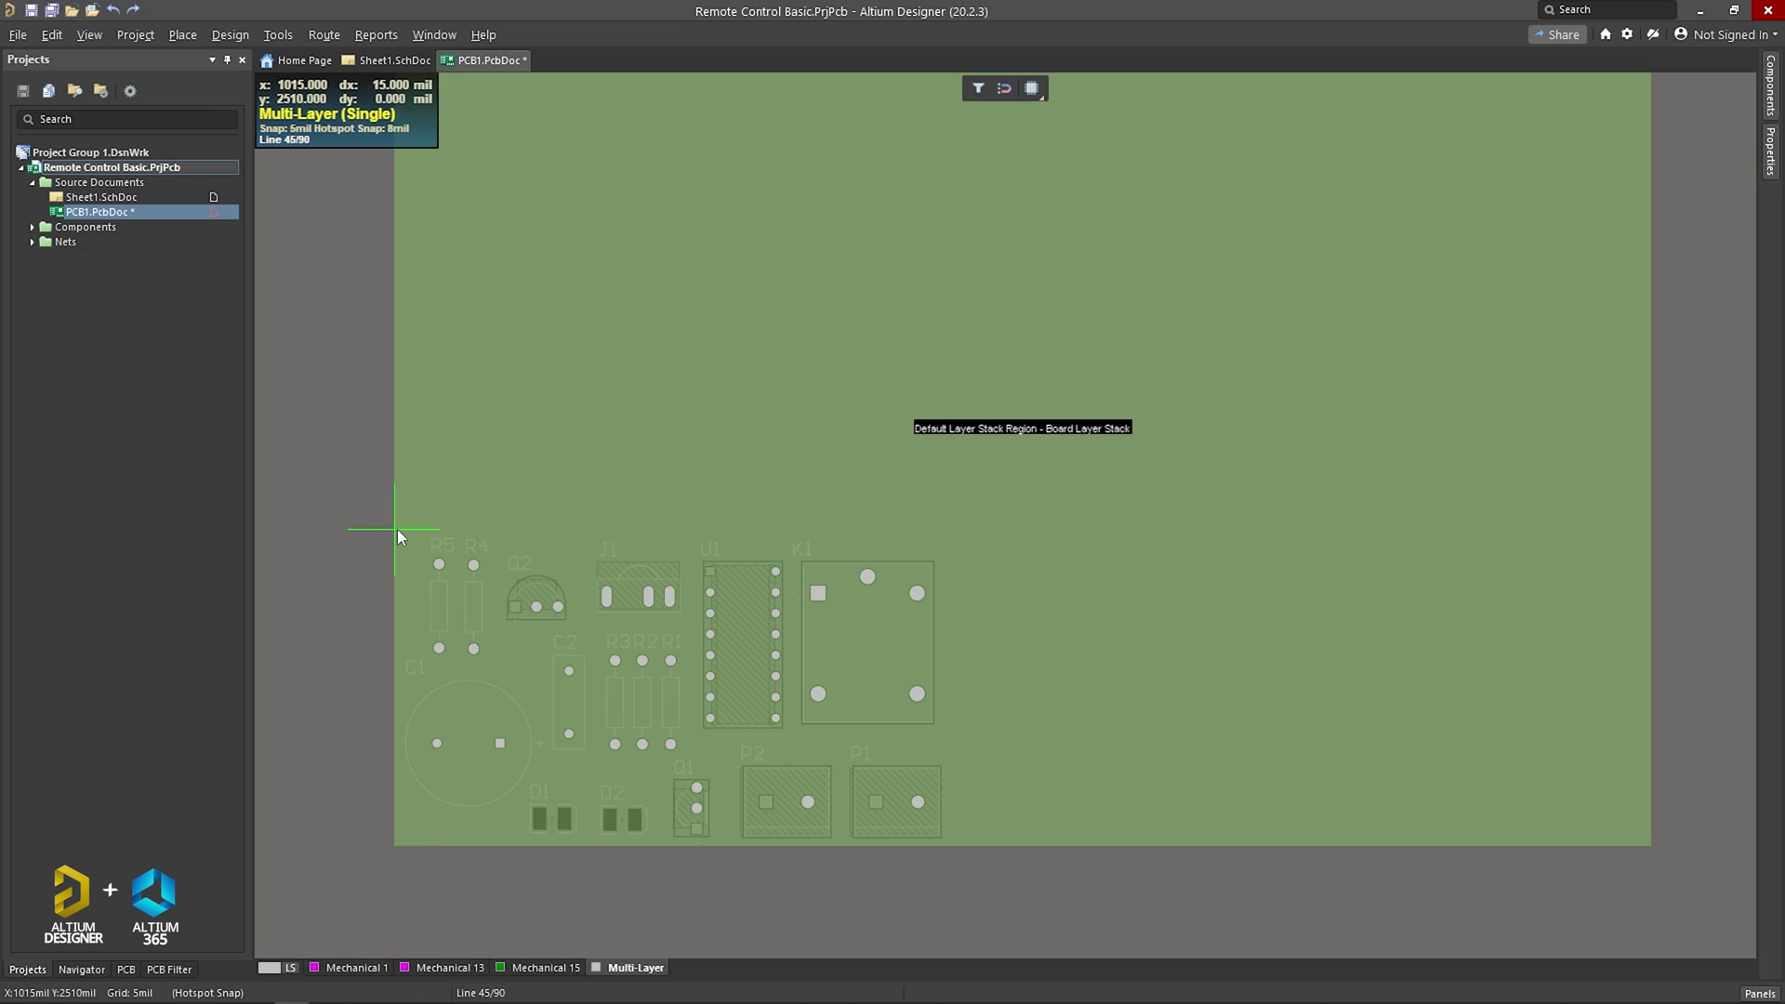
pyautogui.click(945, 531)
pyautogui.click(944, 846)
pyautogui.click(392, 848)
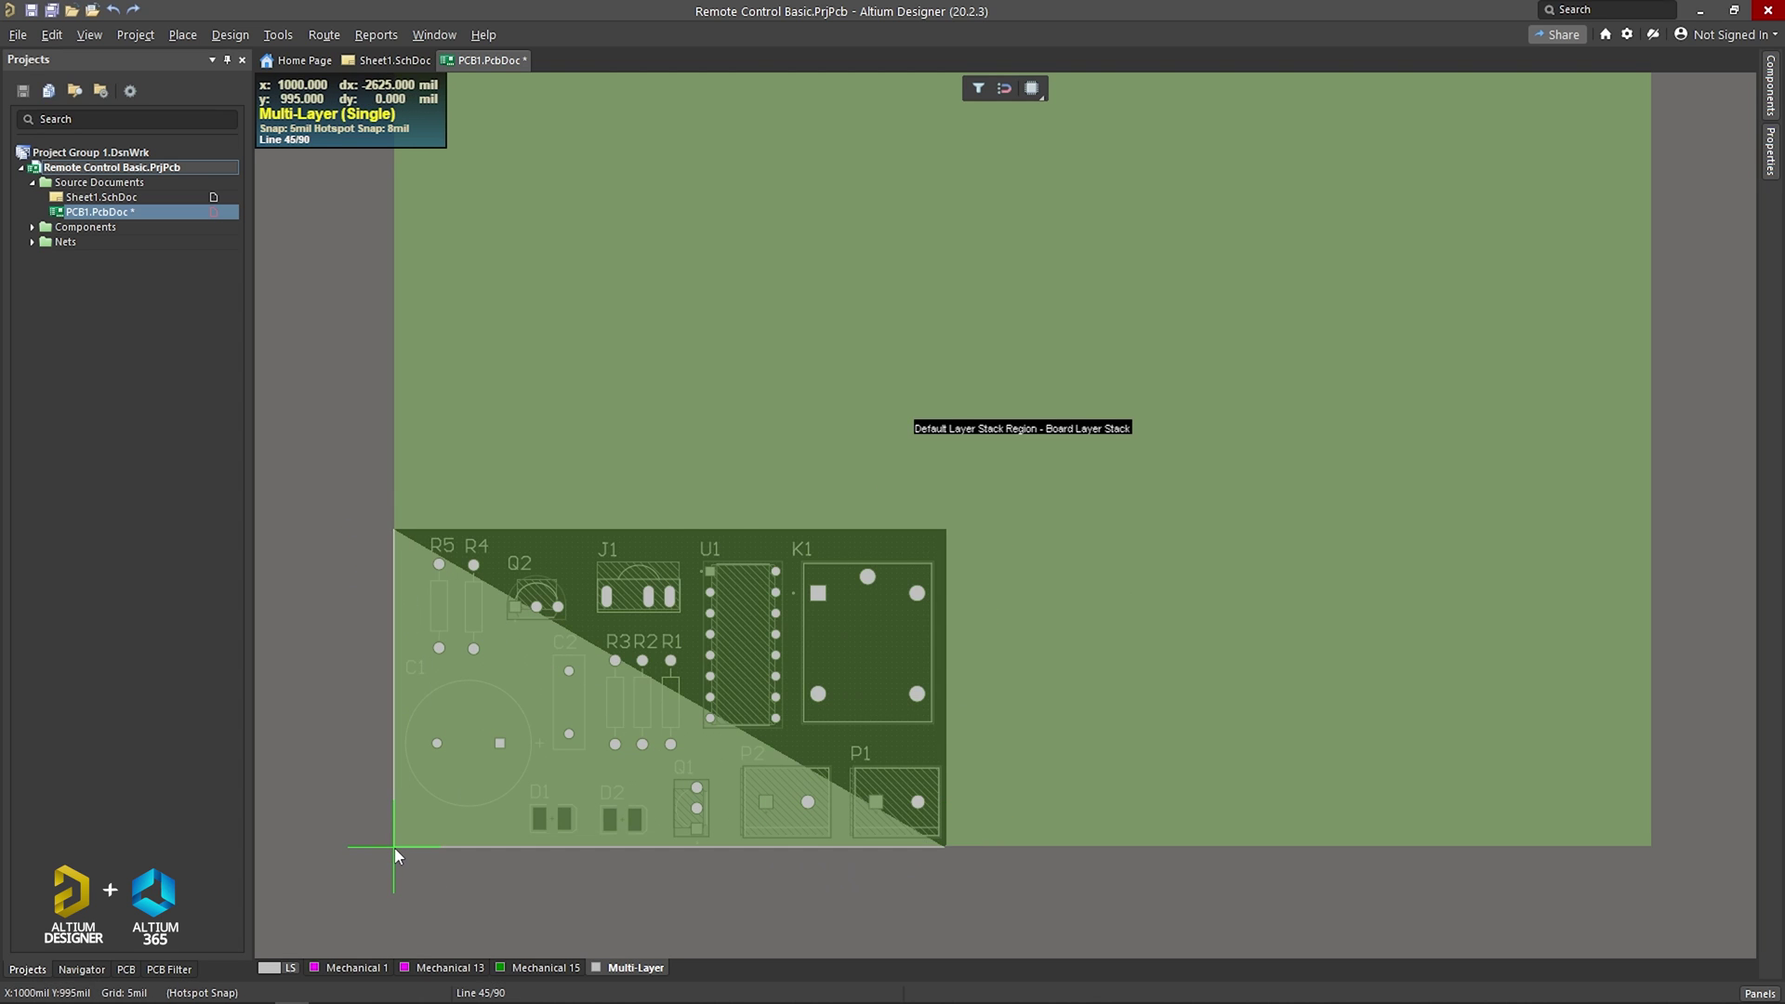
pyautogui.rightClick(394, 847)
pyautogui.scroll(-5, 711, 733)
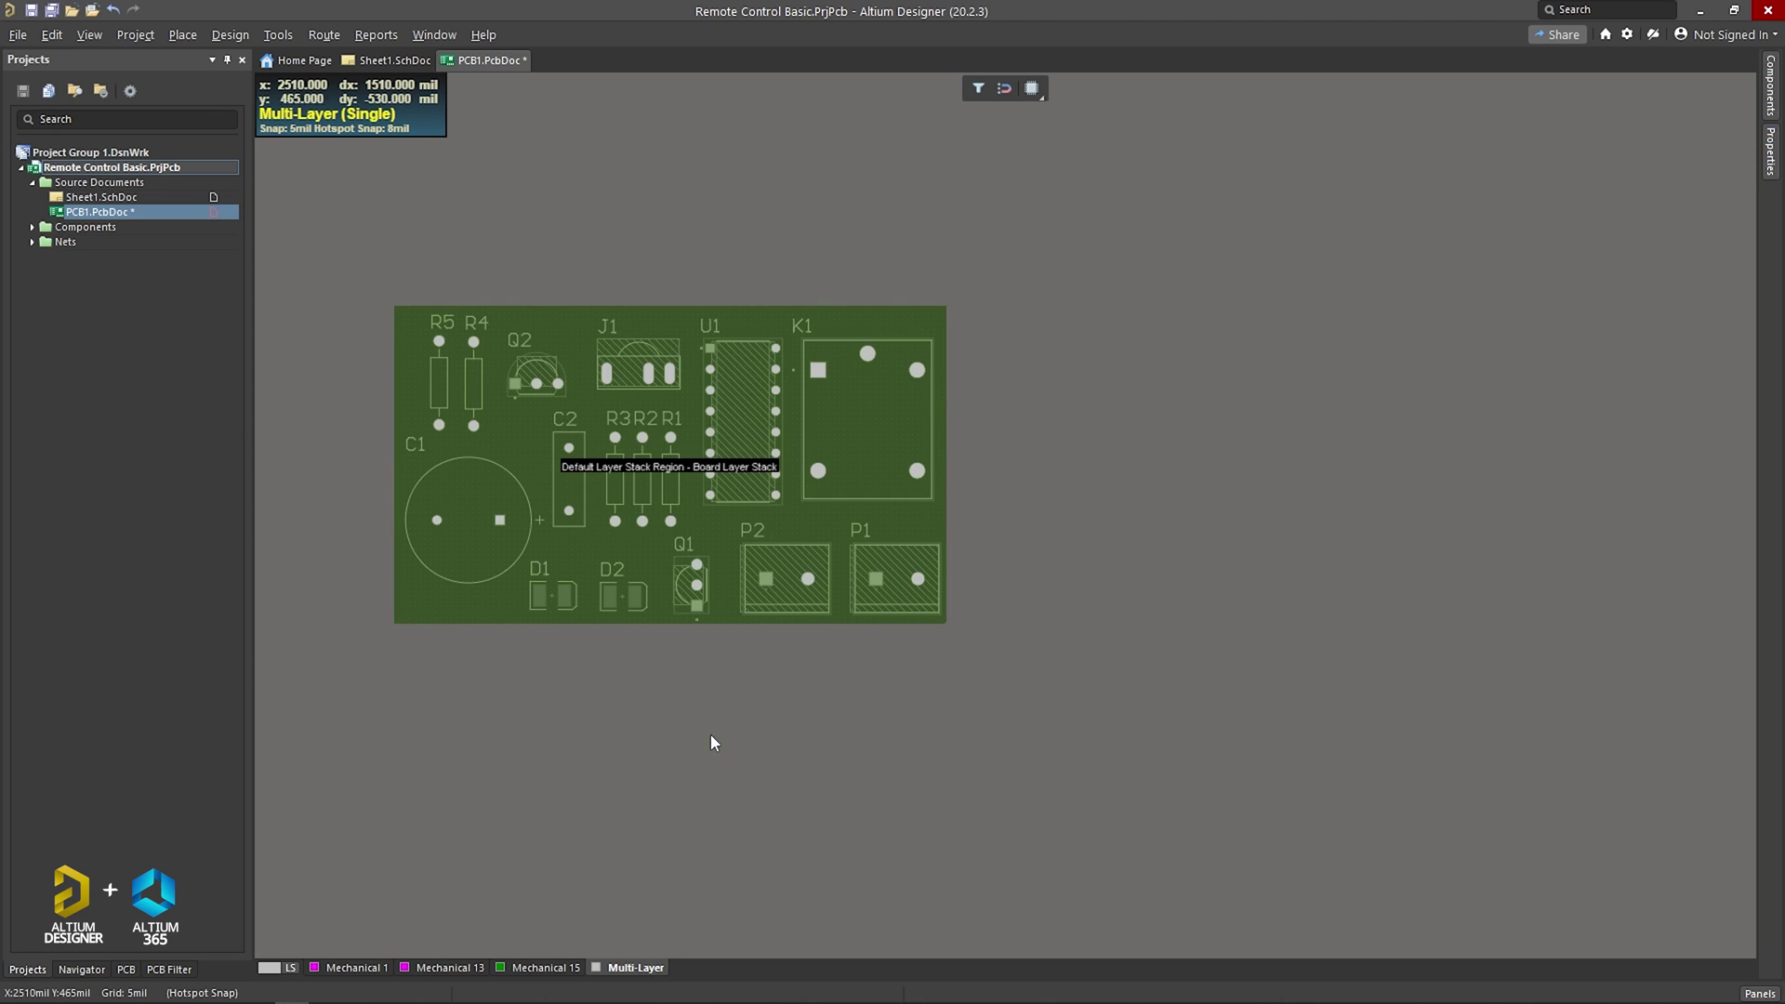
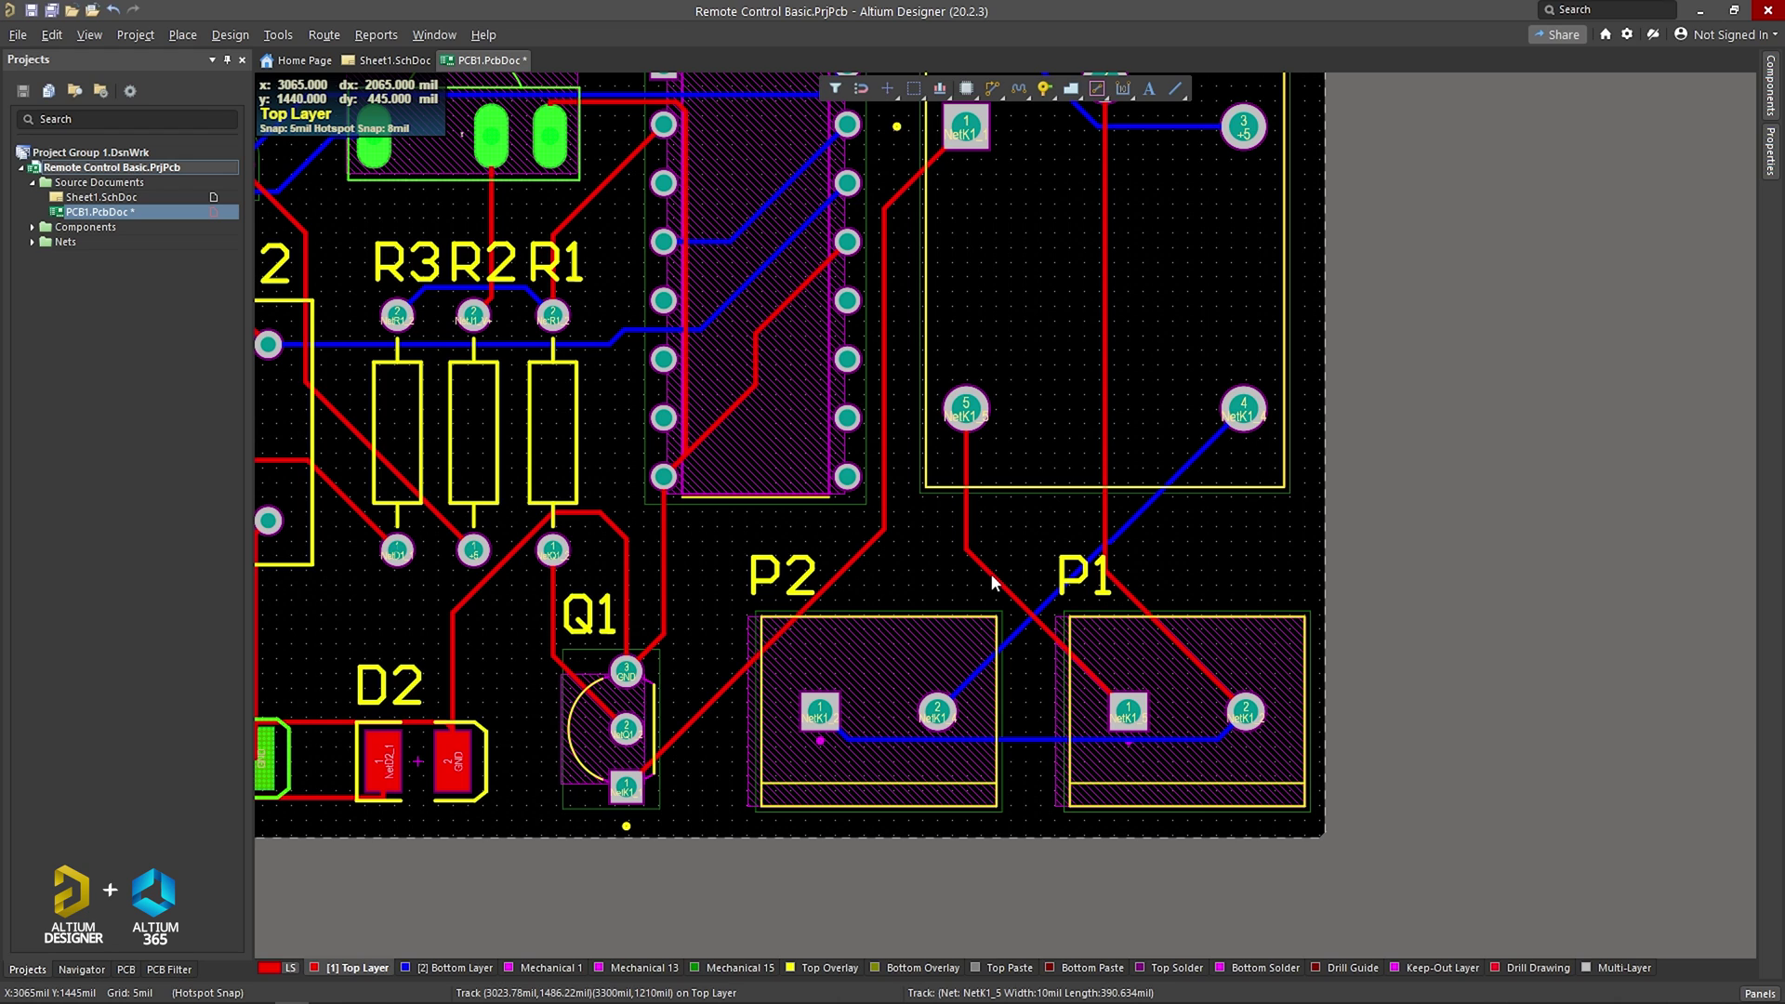
# Set both NetK1_5 track segments between K1's pad 5 and P1's pad 1 to a width of 50 mil
pyautogui.click(969, 509)
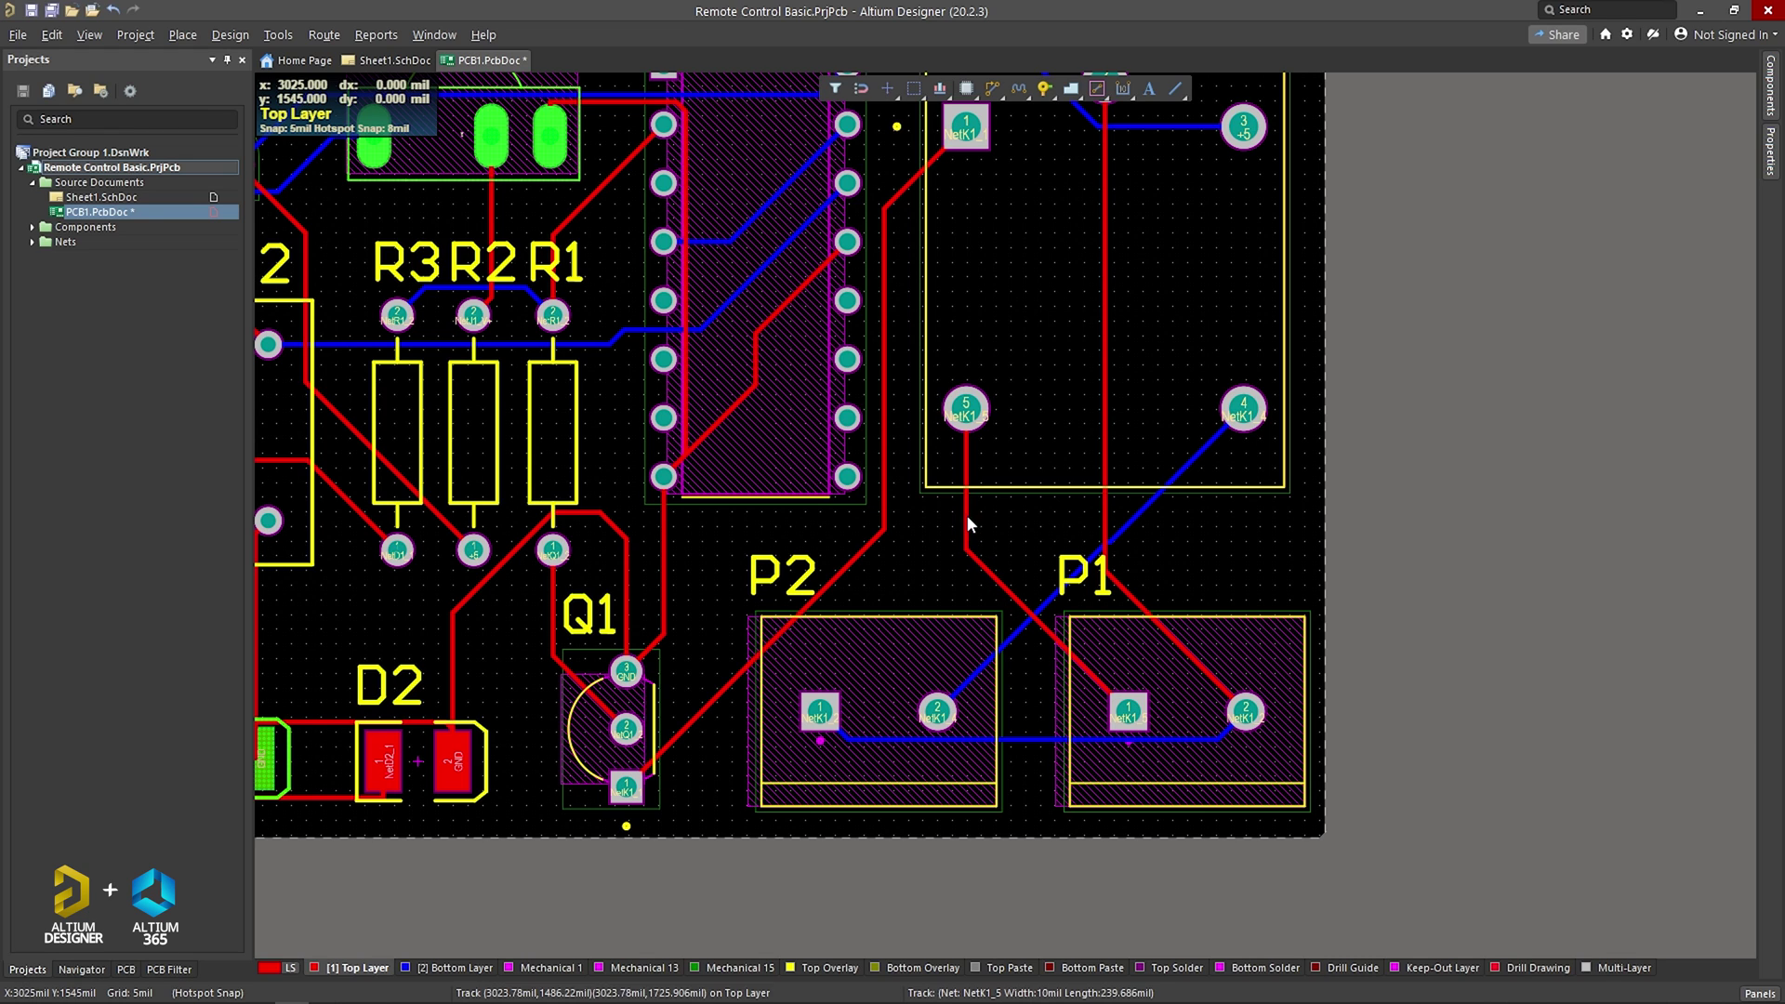
pyautogui.doubleClick(967, 516)
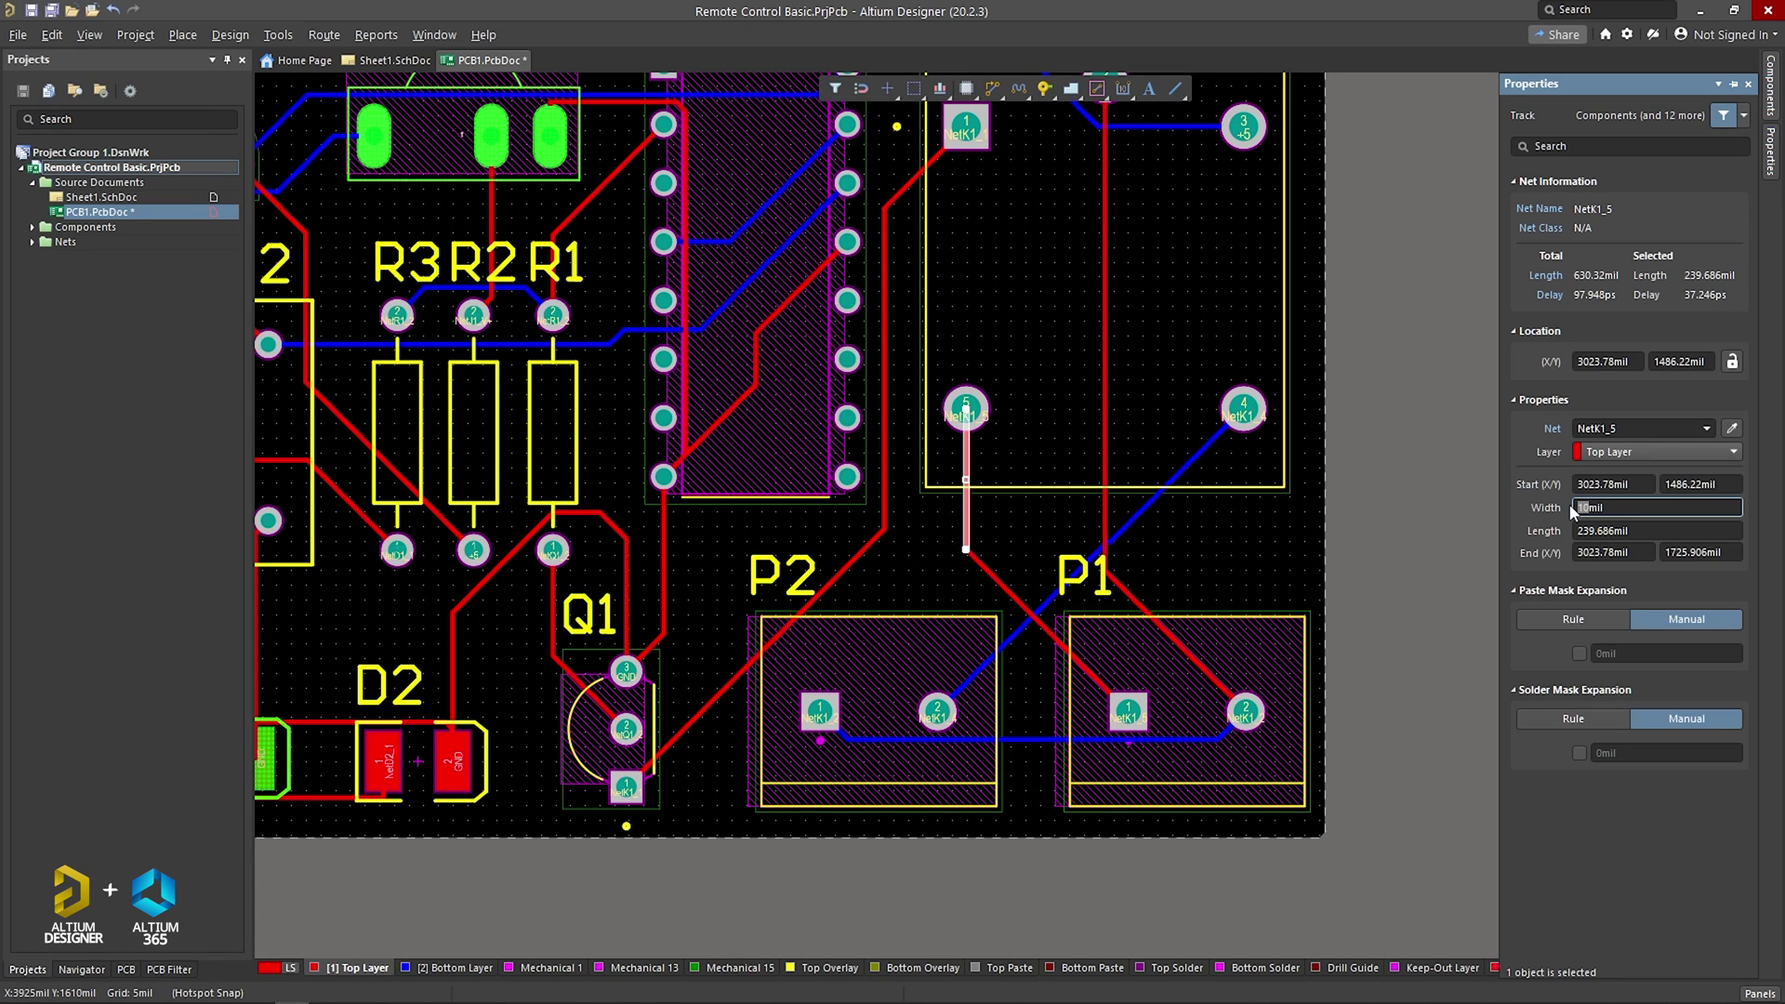
pyautogui.press('Return')
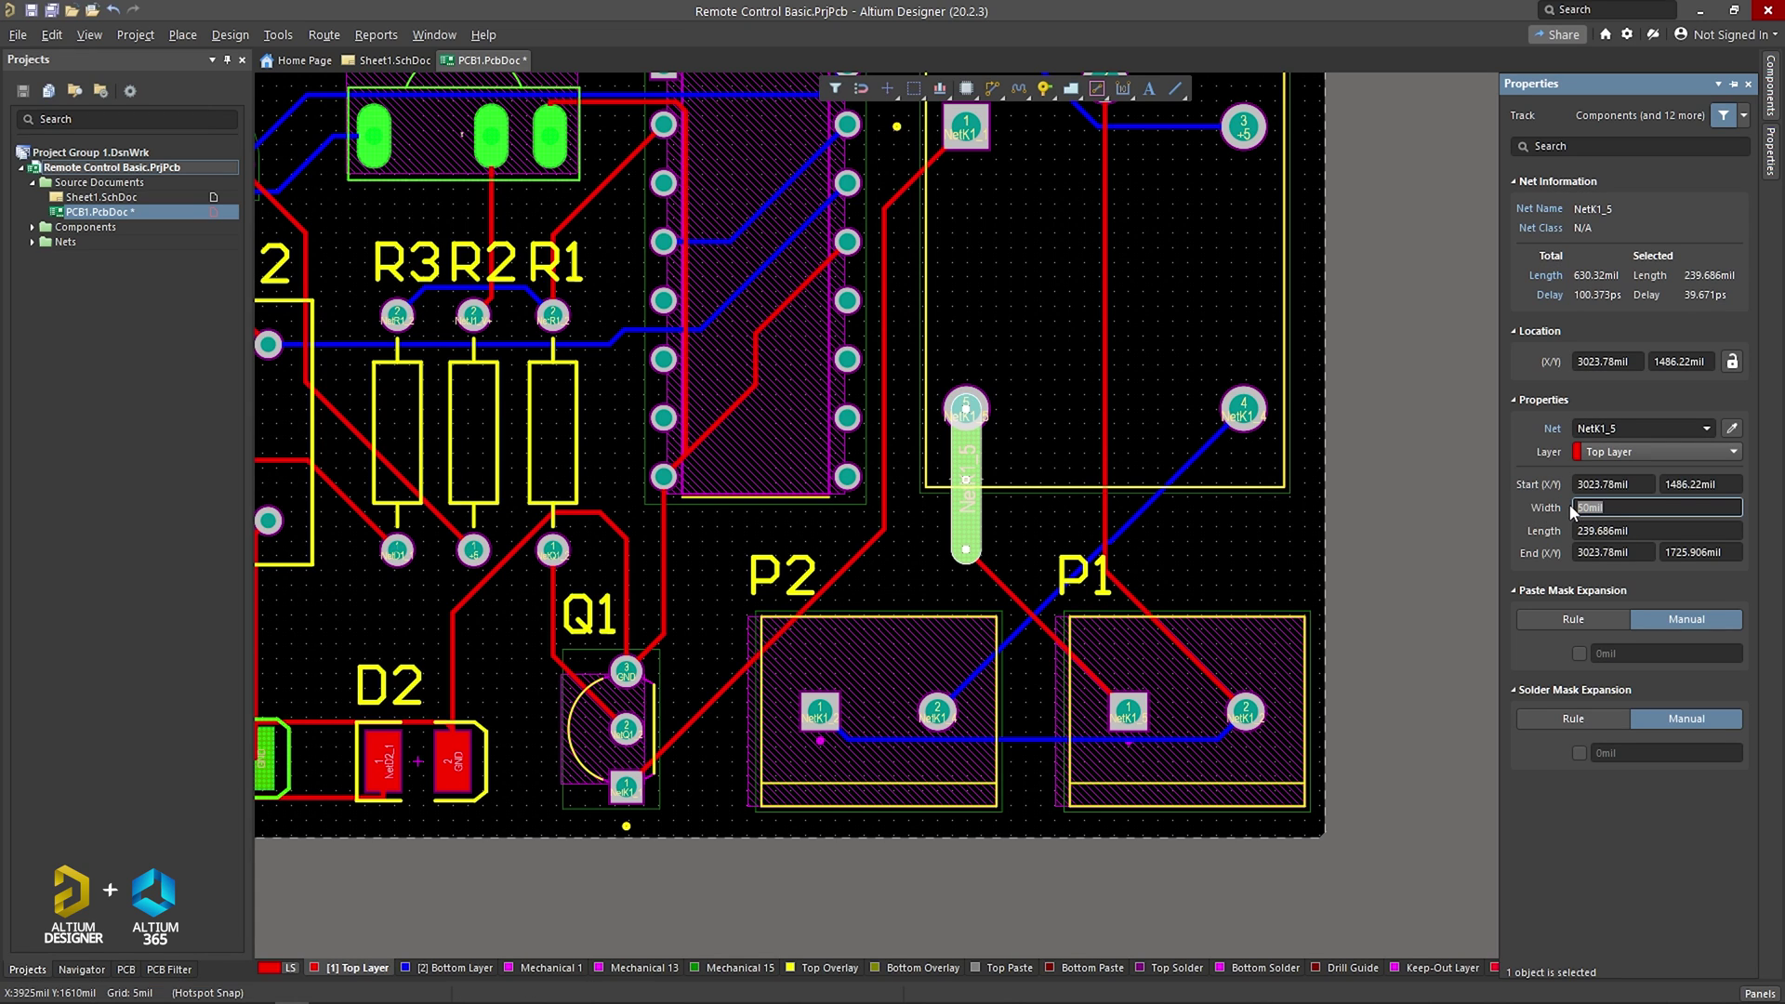
pyautogui.click(1002, 576)
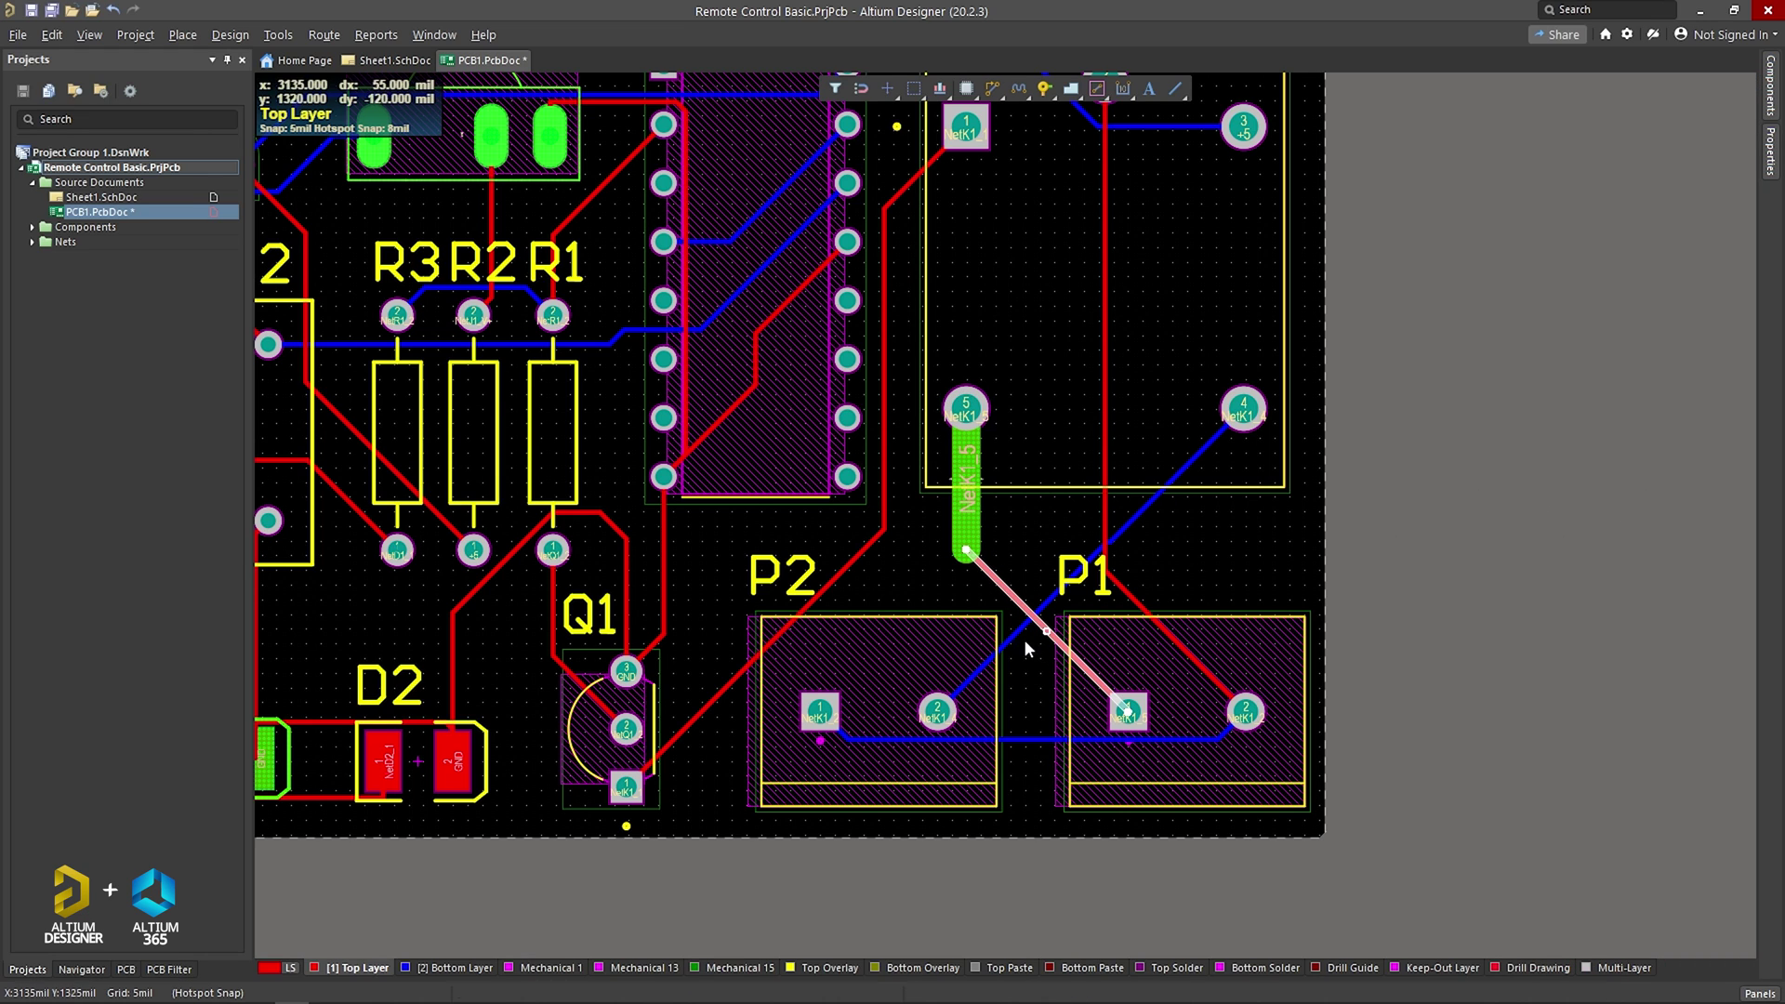
pyautogui.moveTo(1782, 499)
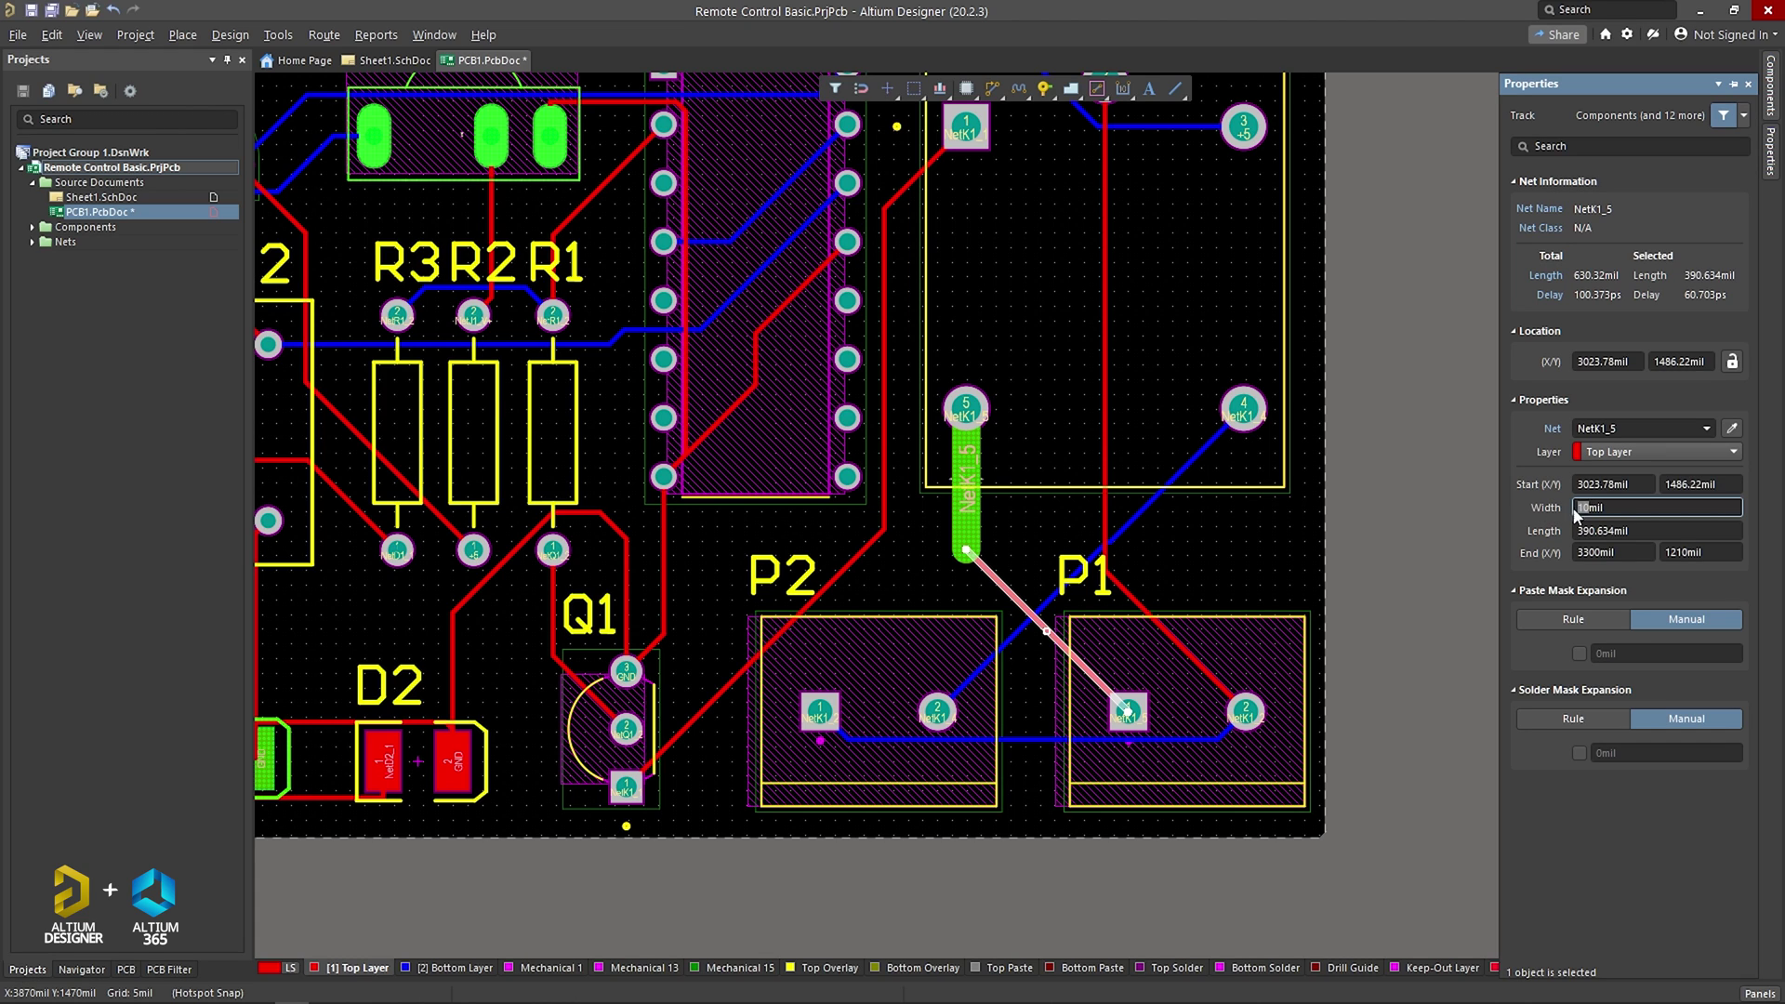
pyautogui.write('50')
pyautogui.press('Return')
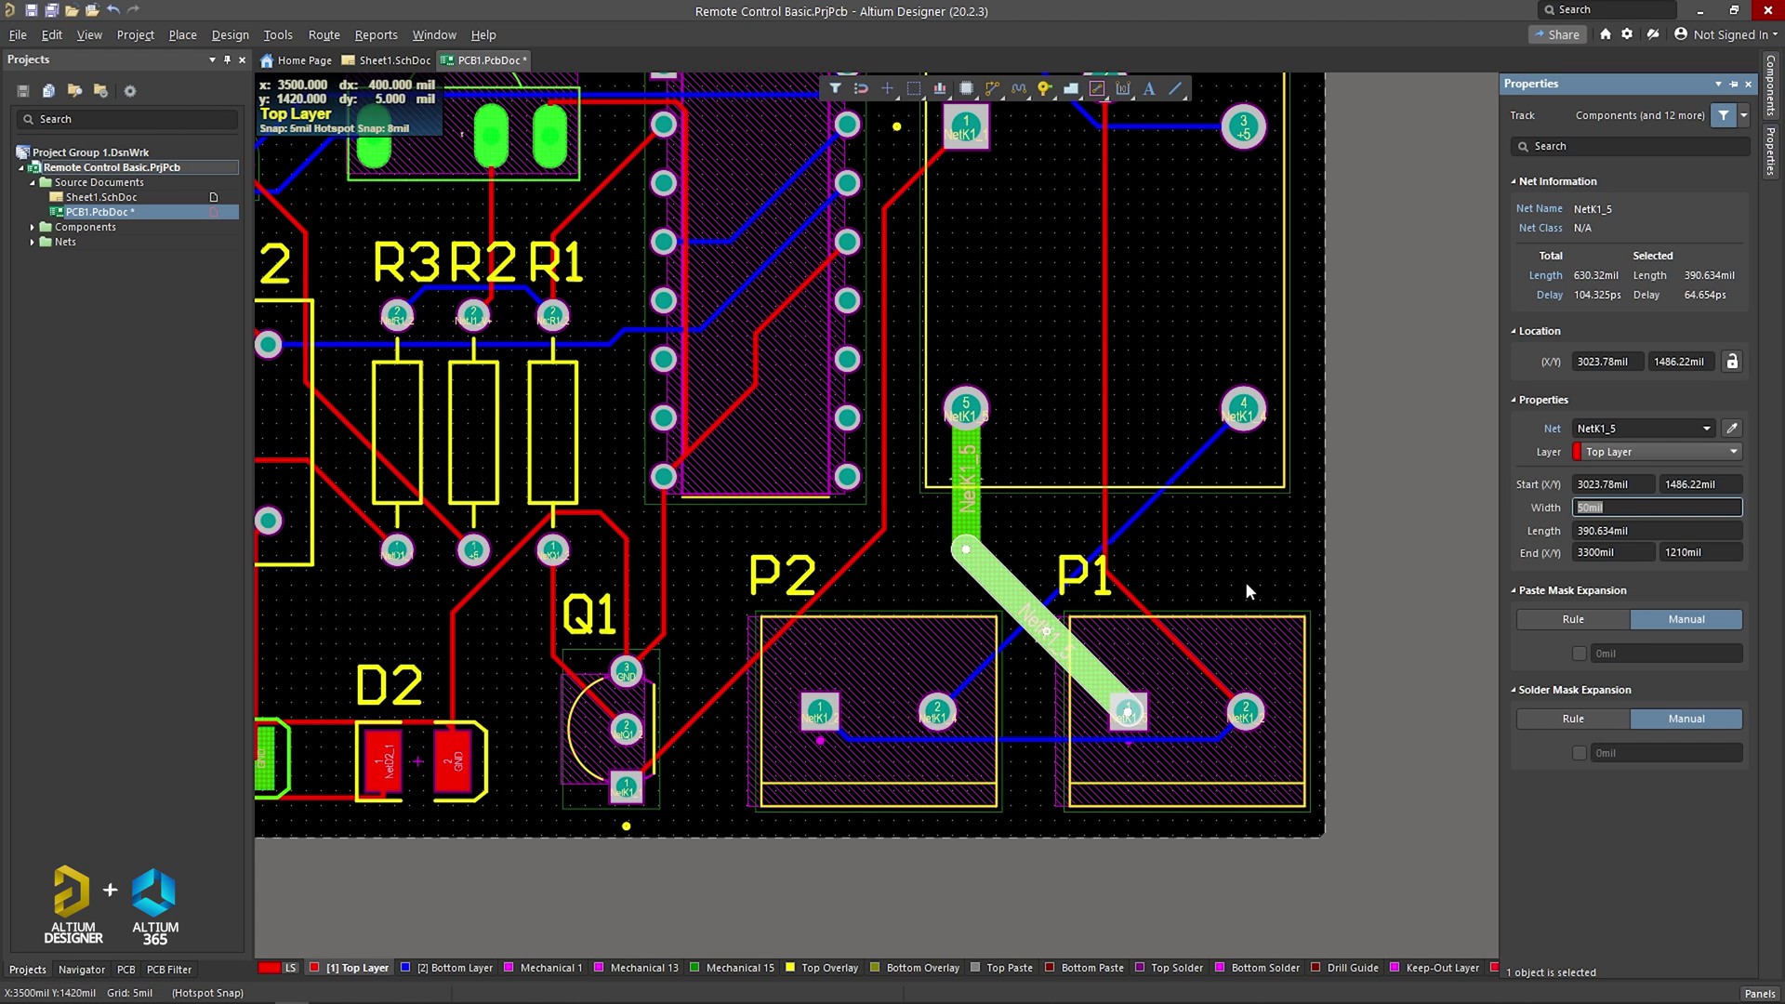
# Set the diagonal top-layer NetK1_2 track segment ending at P1's pad 2 to a width of 50 mil
pyautogui.click(1105, 502)
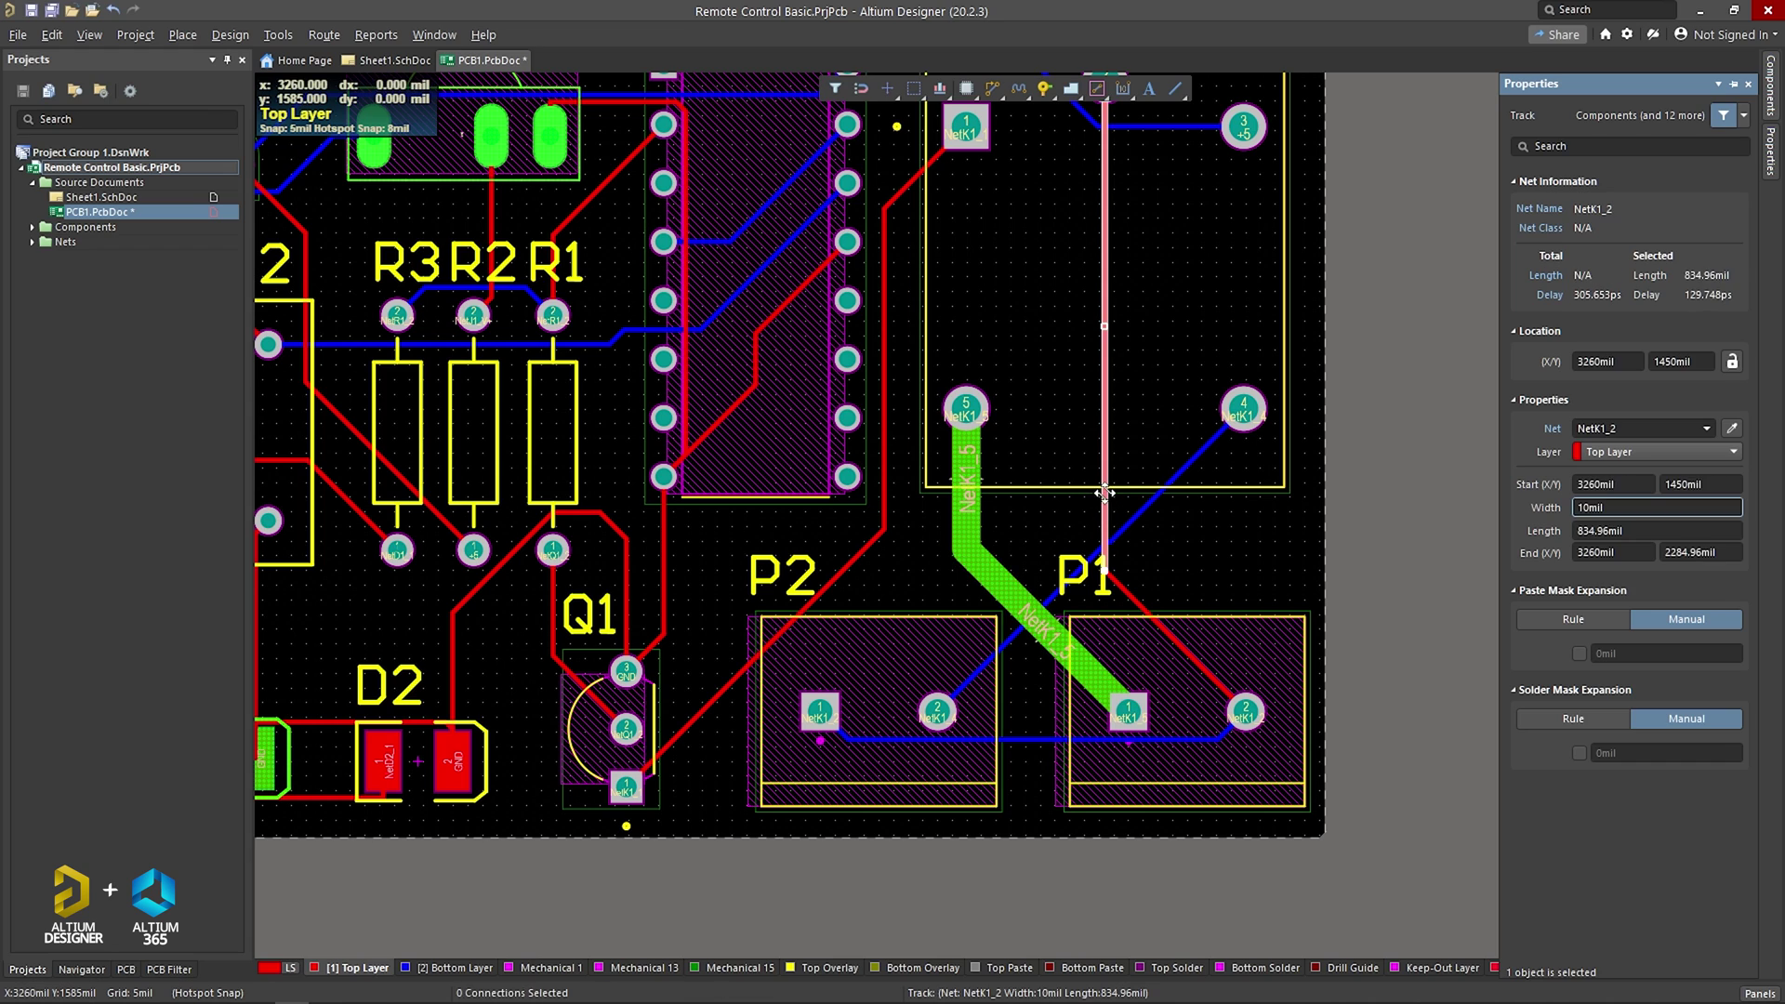
pyautogui.click(1134, 595)
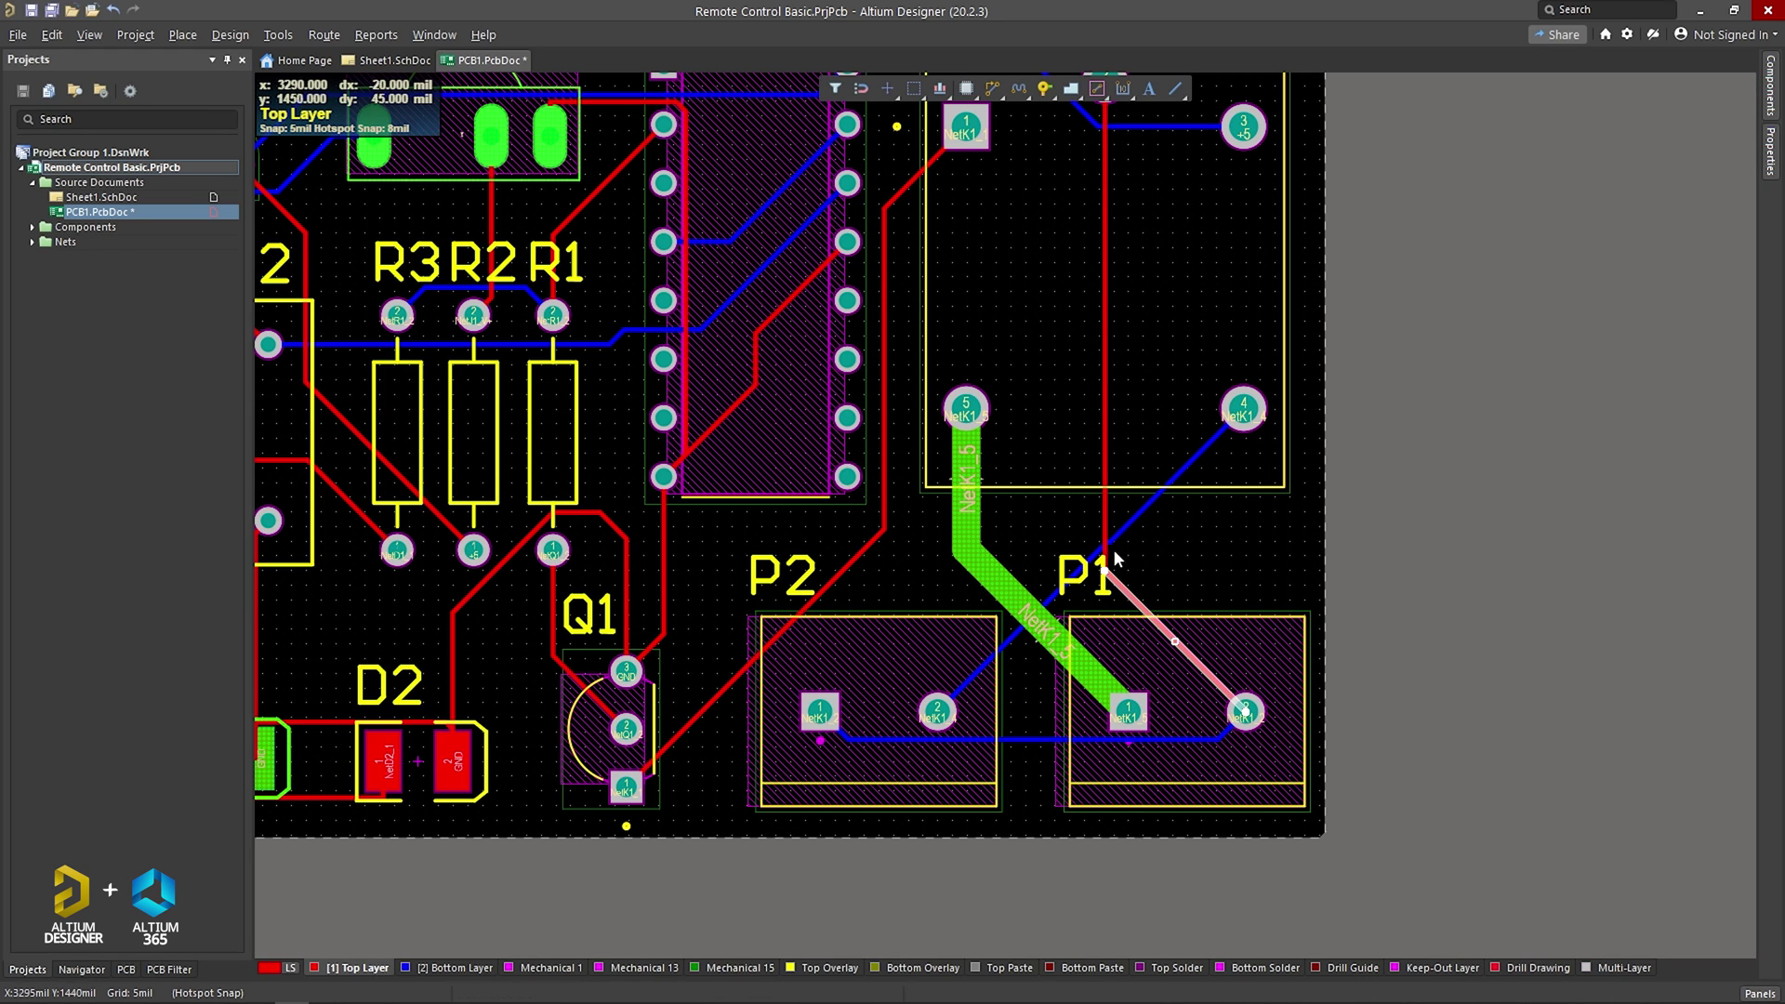
pyautogui.doubleClick(1150, 616)
pyautogui.click(1560, 504)
pyautogui.write('50')
pyautogui.press('Return')
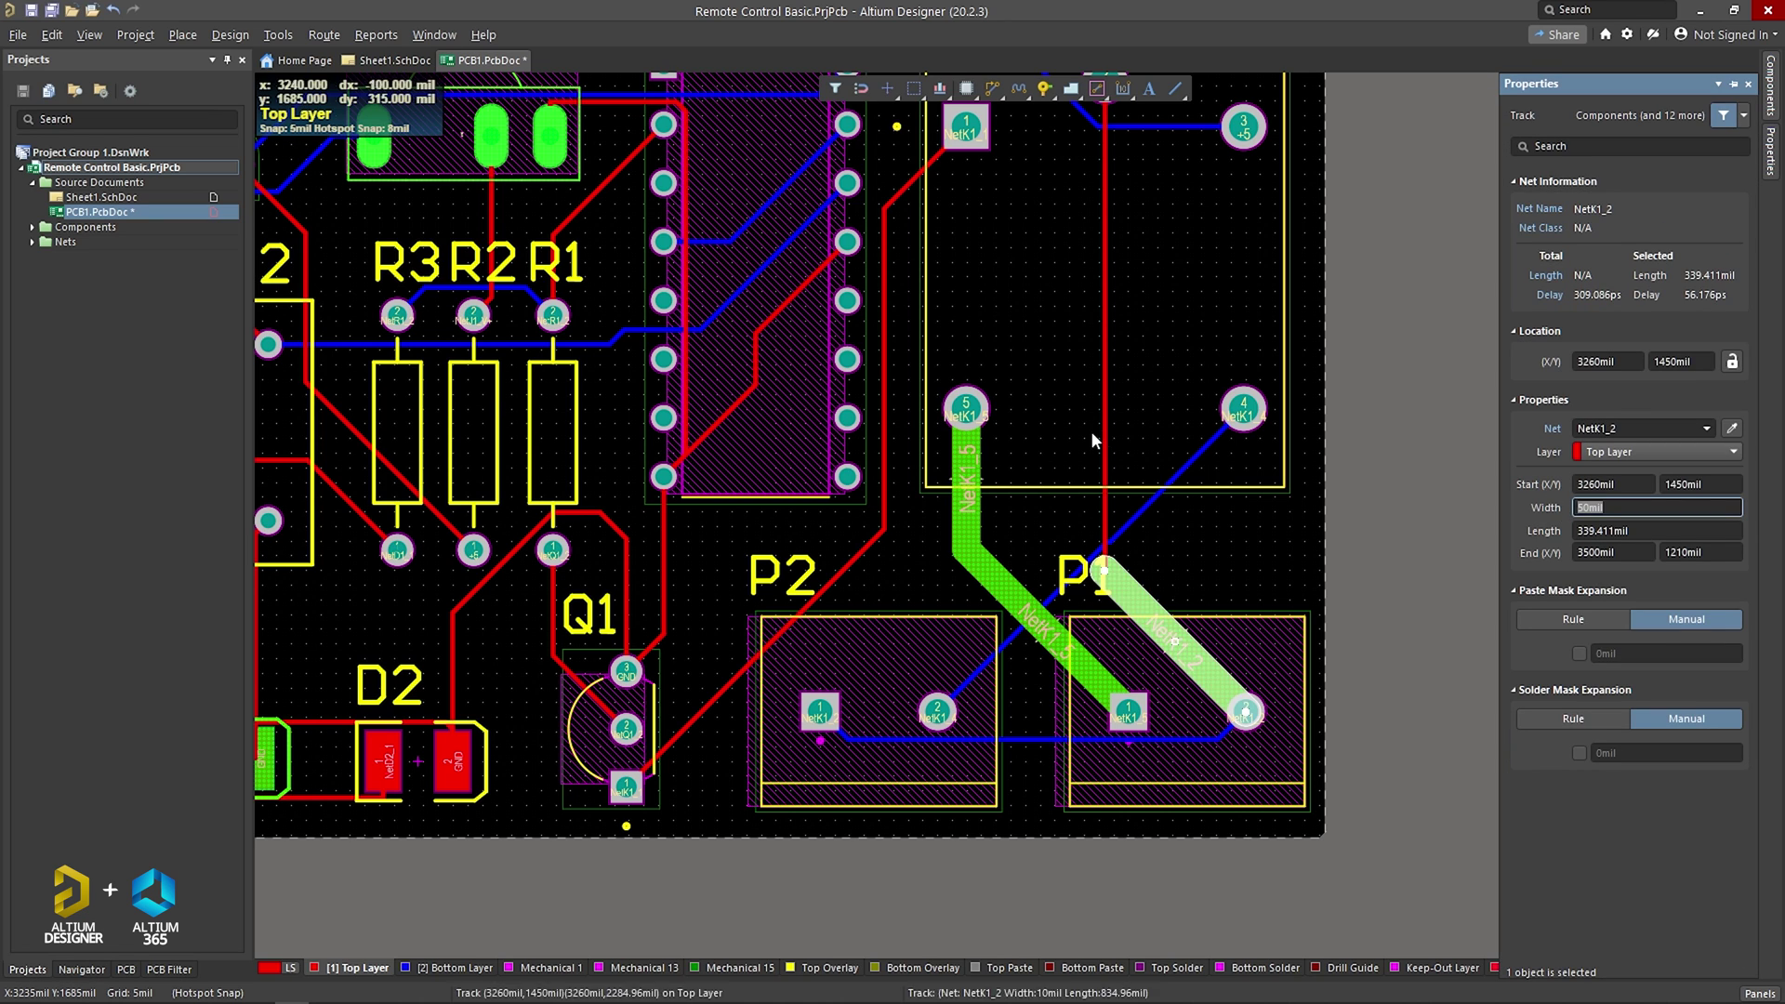
# Widen the long vertical NetK1_2 track segment running through K1 to 50 mil
pyautogui.click(1104, 437)
pyautogui.doubleClick(1104, 457)
pyautogui.click(1600, 507)
pyautogui.write('50')
pyautogui.press('Return')
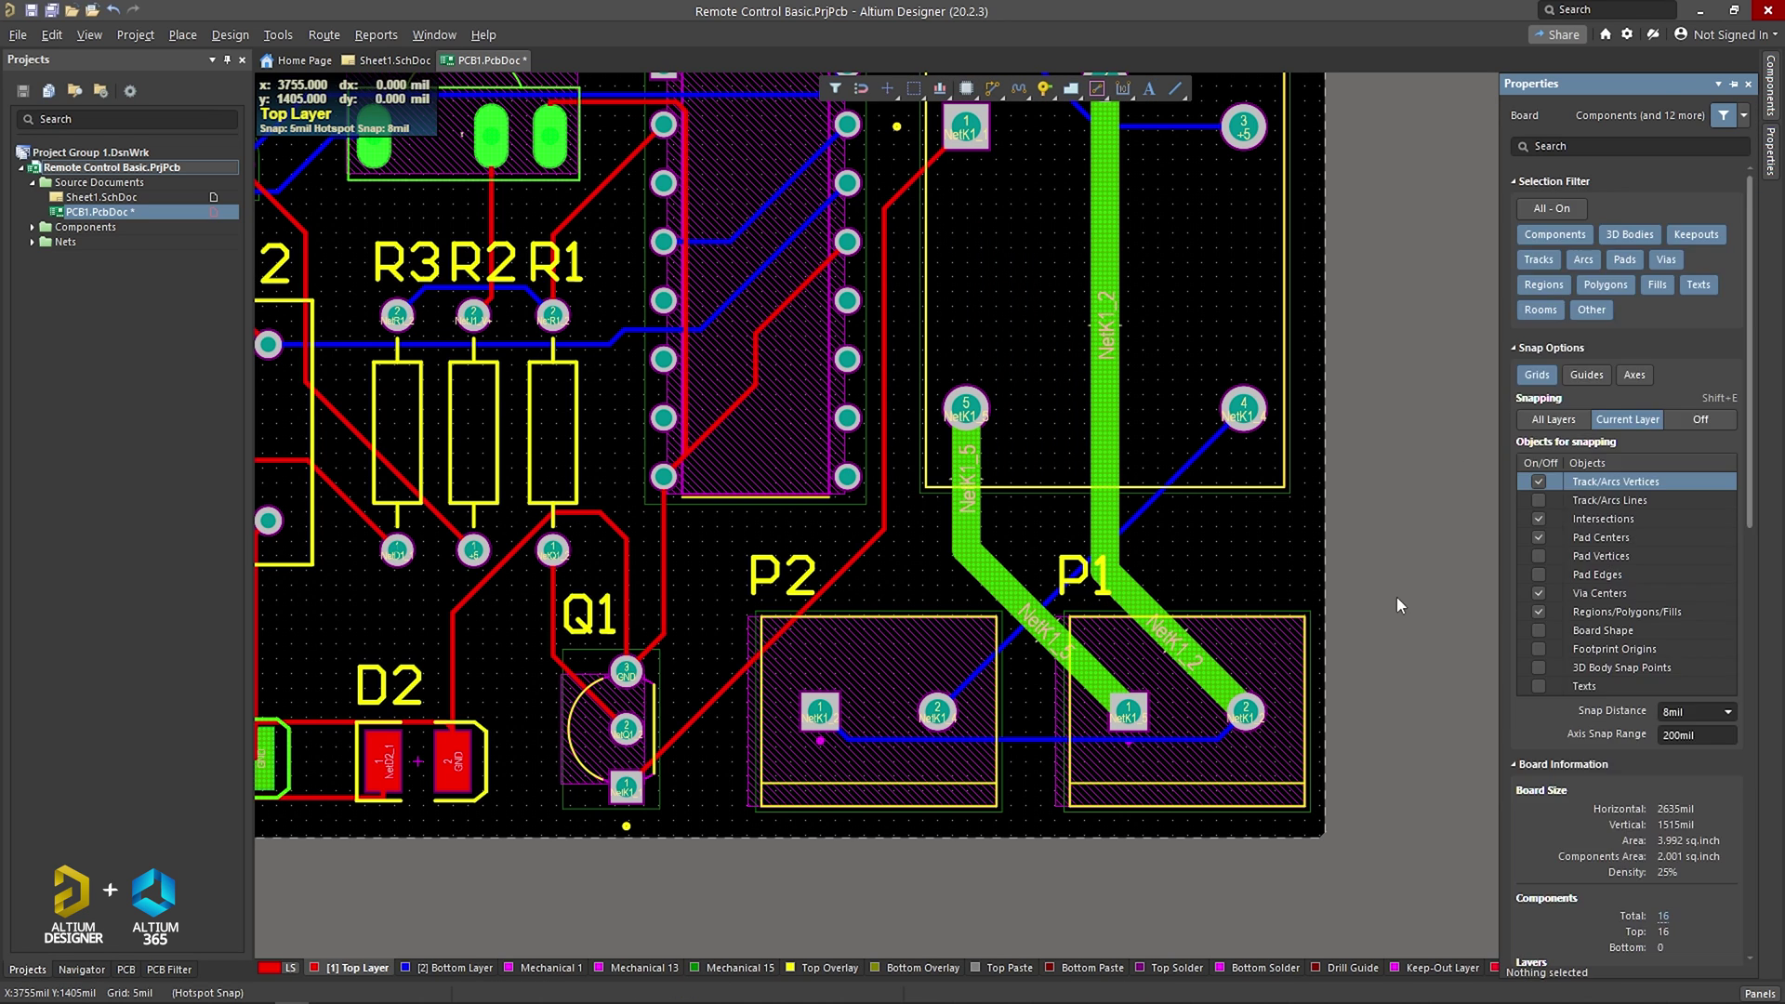
# Shift the bottom-layer NetK1_2 track between P2 and P1 closer to the board edge and set its segments to 50 mil wide
pyautogui.doubleClick(1029, 776)
pyautogui.write('50')
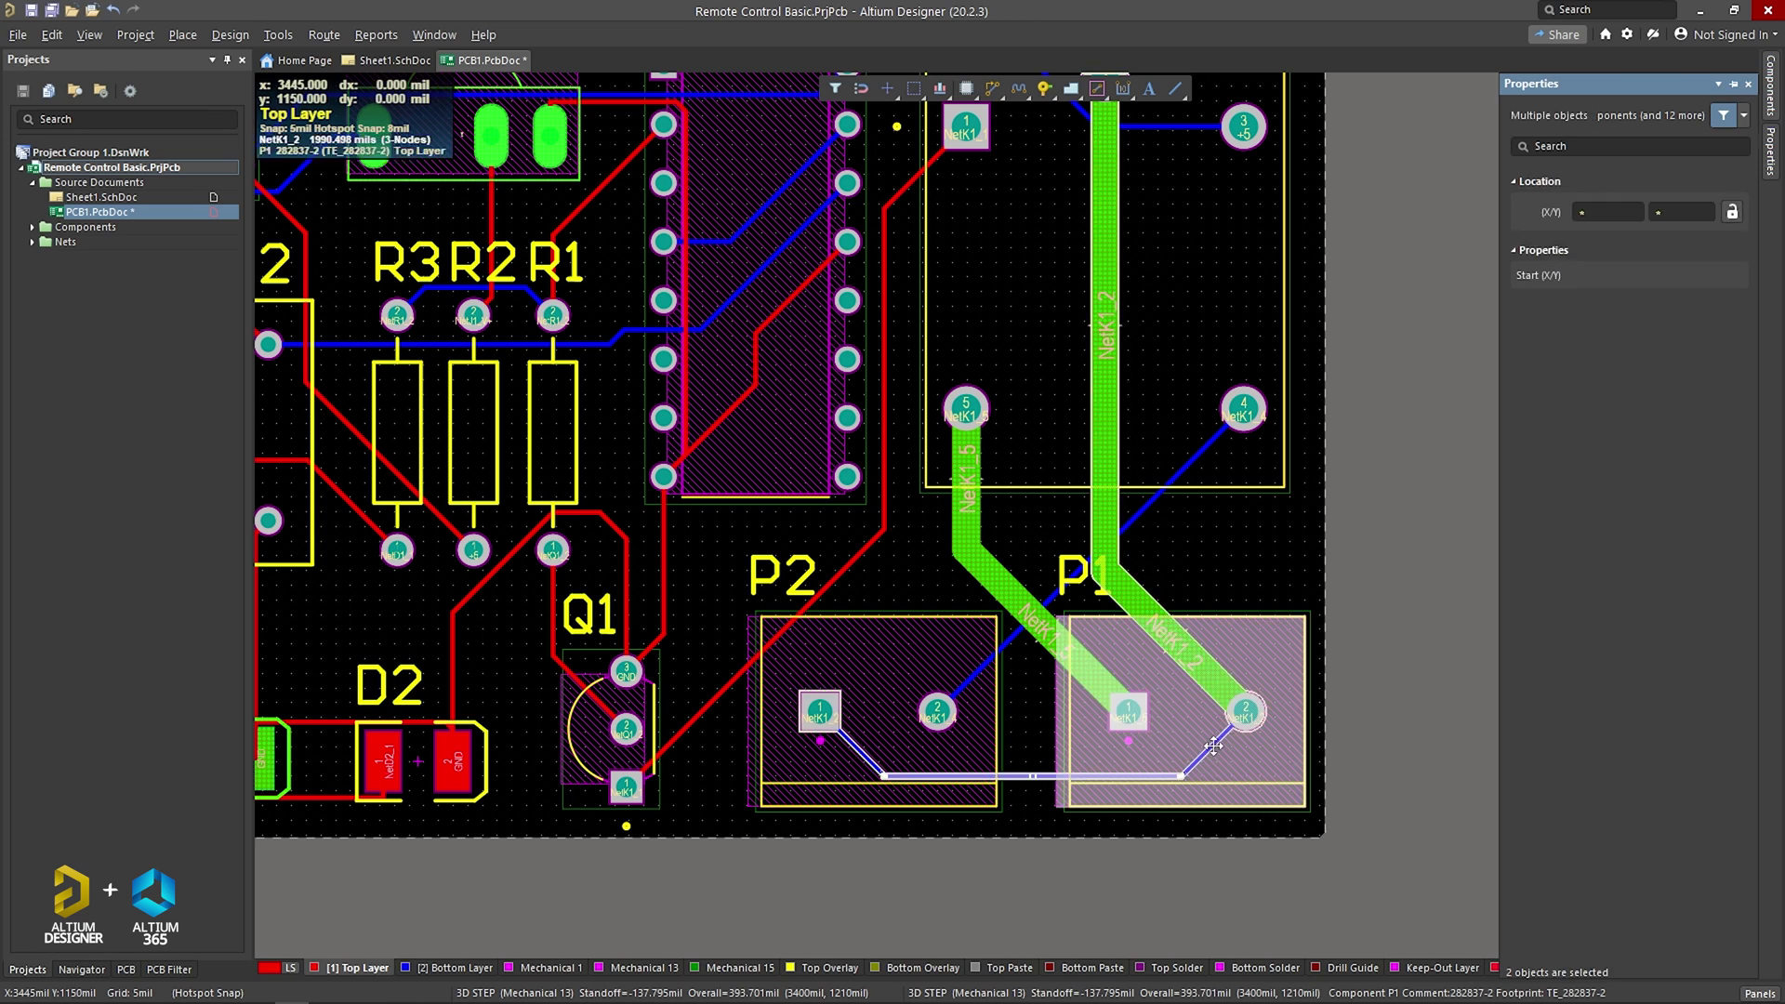
pyautogui.press('Return')
pyautogui.click(849, 744)
pyautogui.click(808, 723)
pyautogui.click(1615, 507)
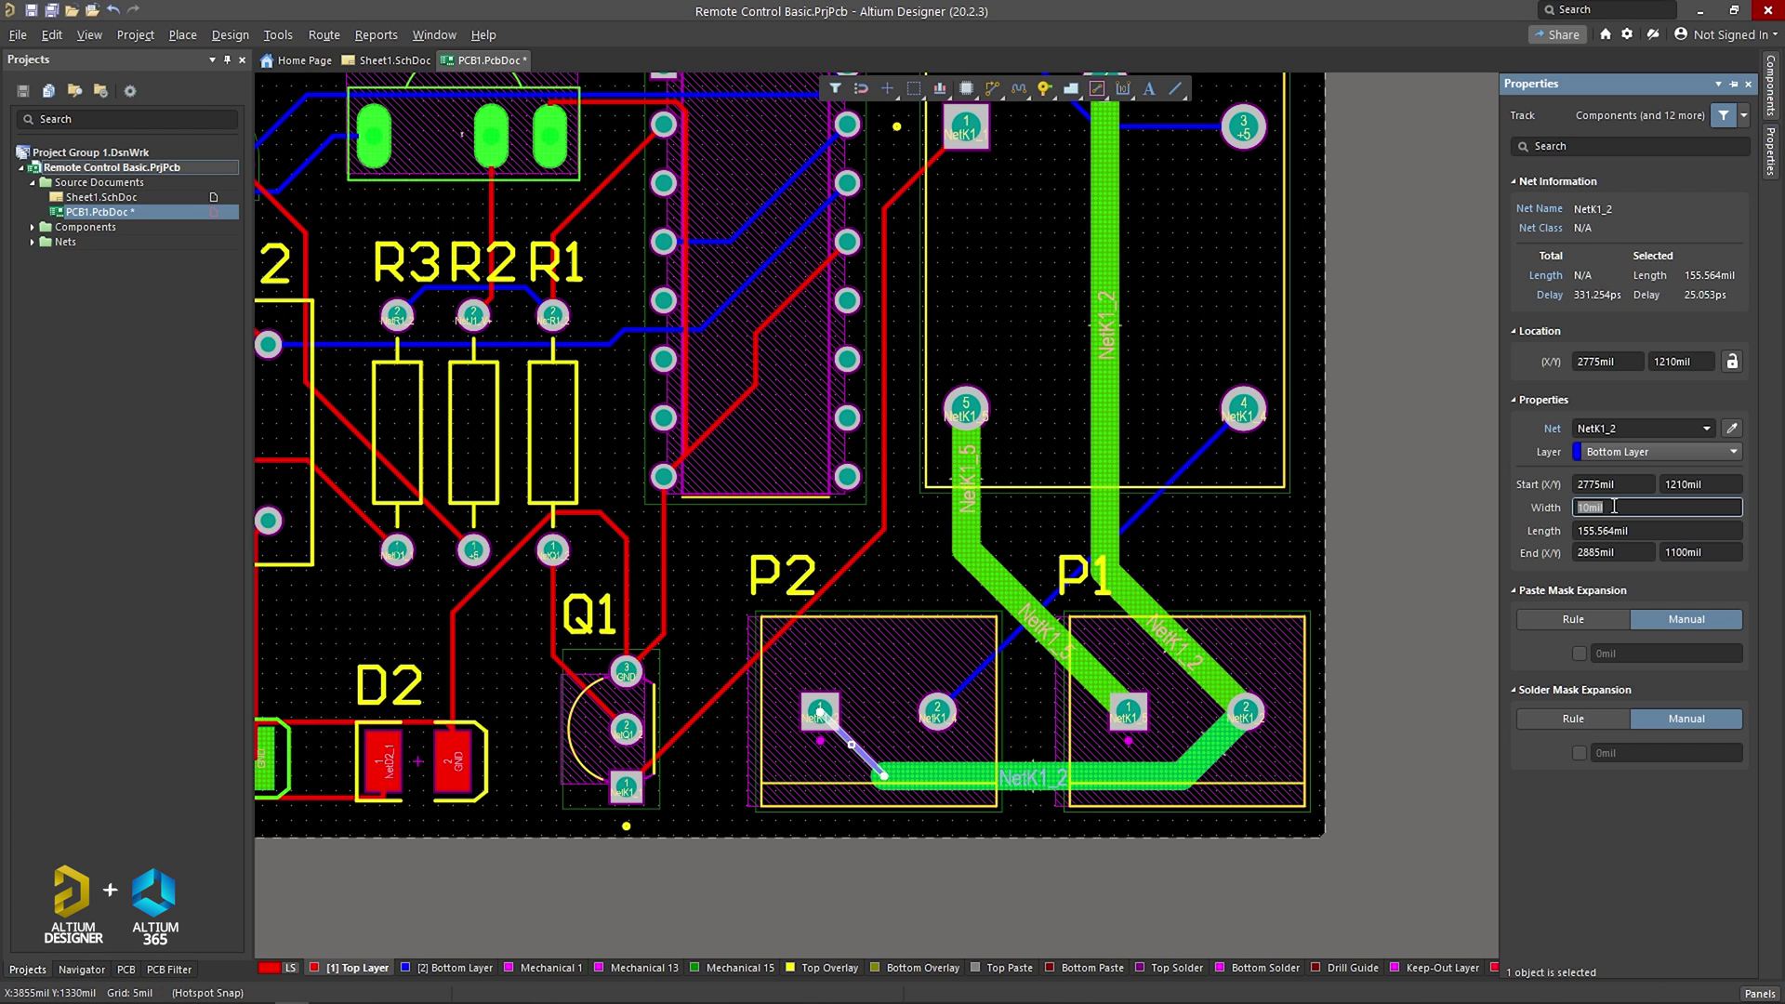
# Set the bottom-layer NetK1_4 track segment starting at K1's pad 4 to a width of 50 mil
pyautogui.click(1151, 503)
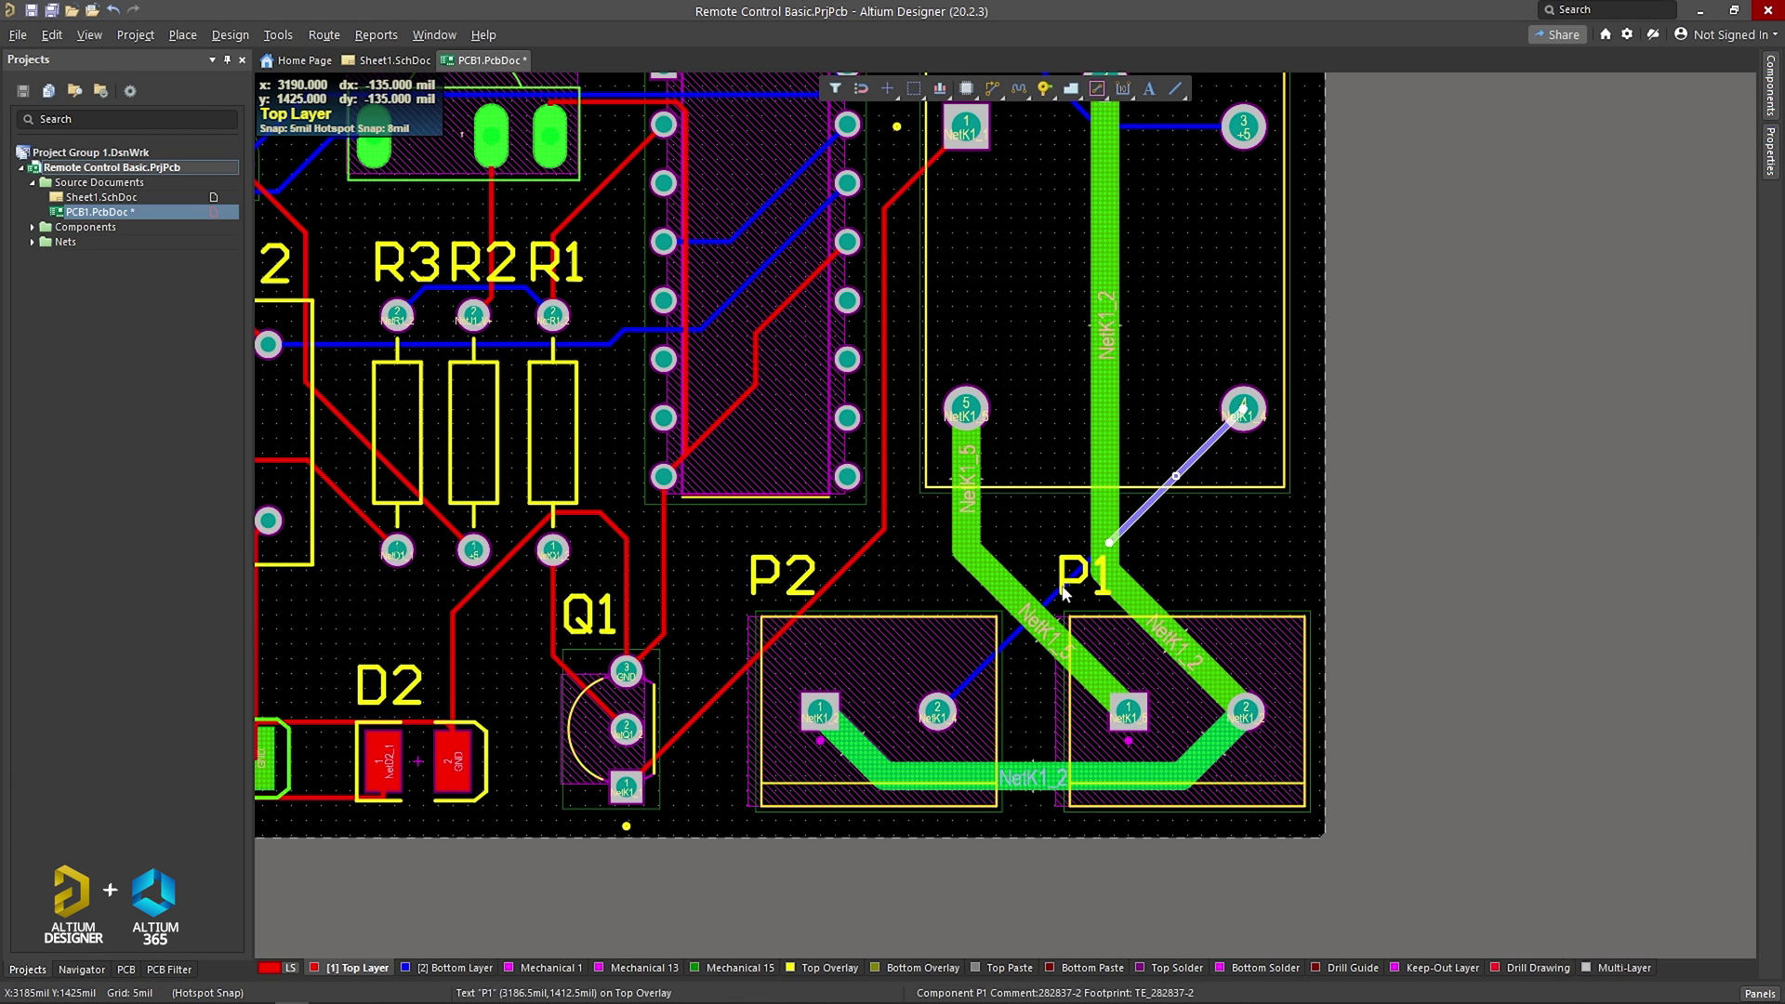
pyautogui.write('50')
pyautogui.press('Return')
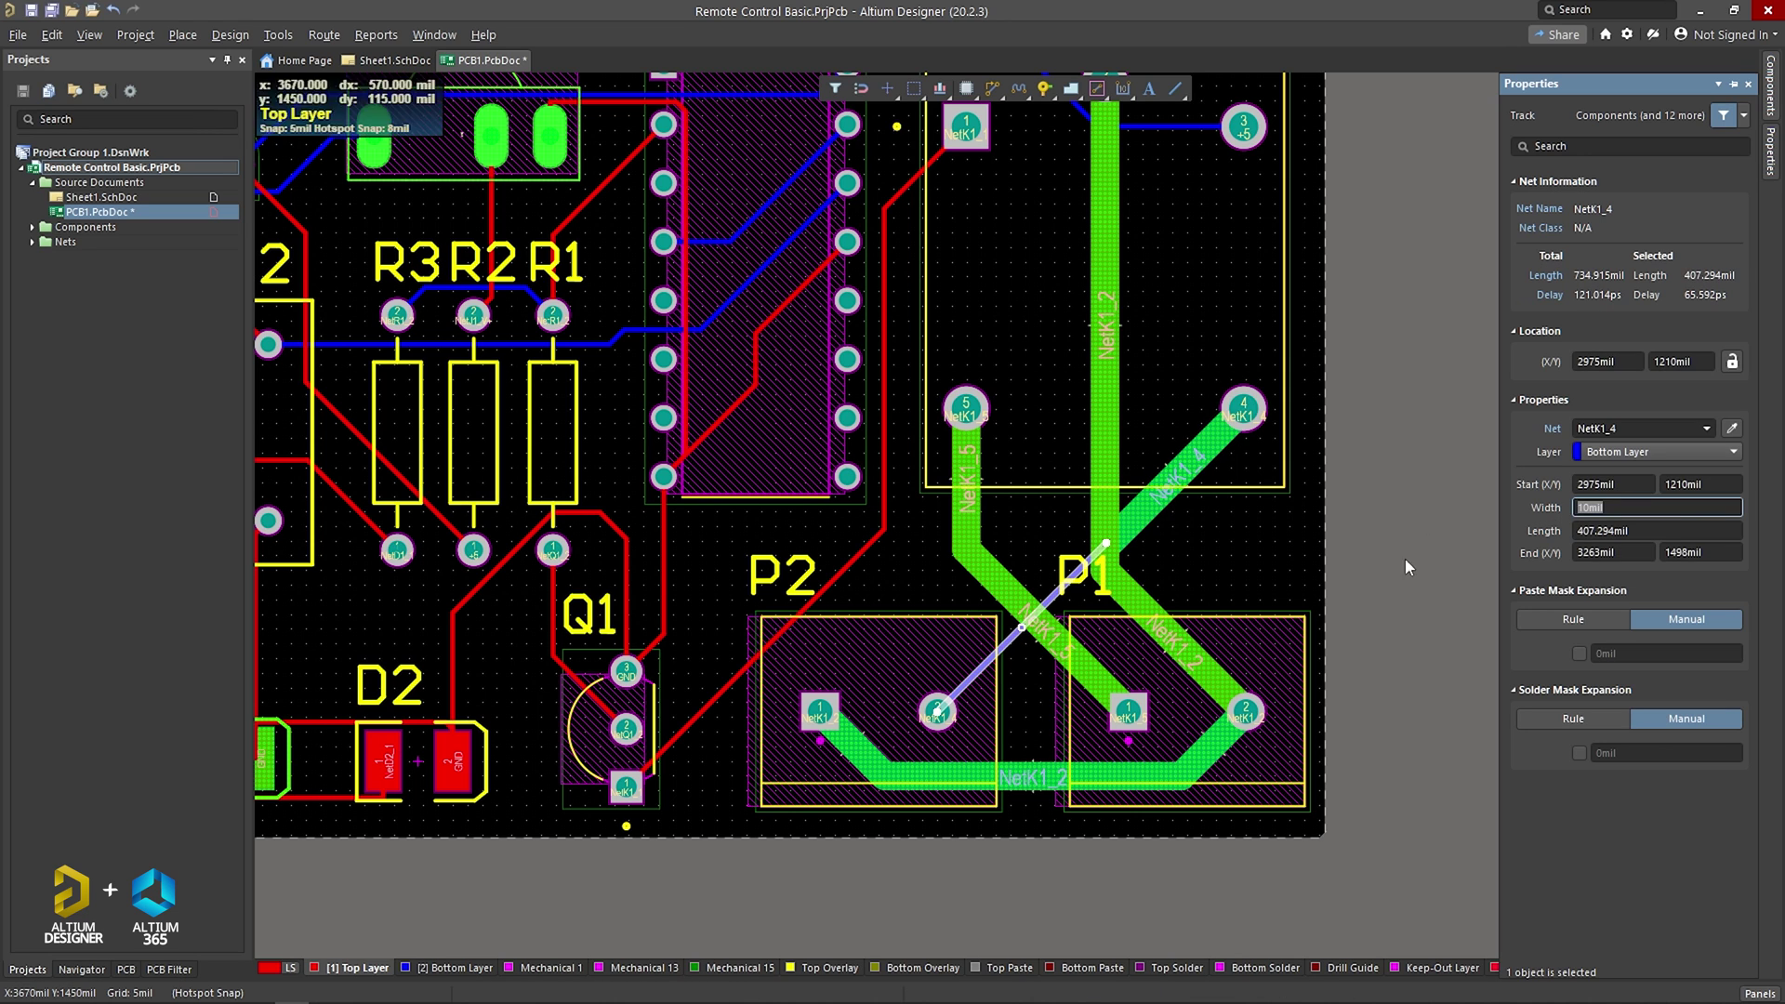
# Widen the remaining bottom-layer NetK1_4 segment ending at P2's second pad to match the other 50 mil relay tracks, and save the PCB
pyautogui.click(1221, 553)
pyautogui.hotkey('ctrl', 's')
pyautogui.hotkey('ctrl', 'pagedown')
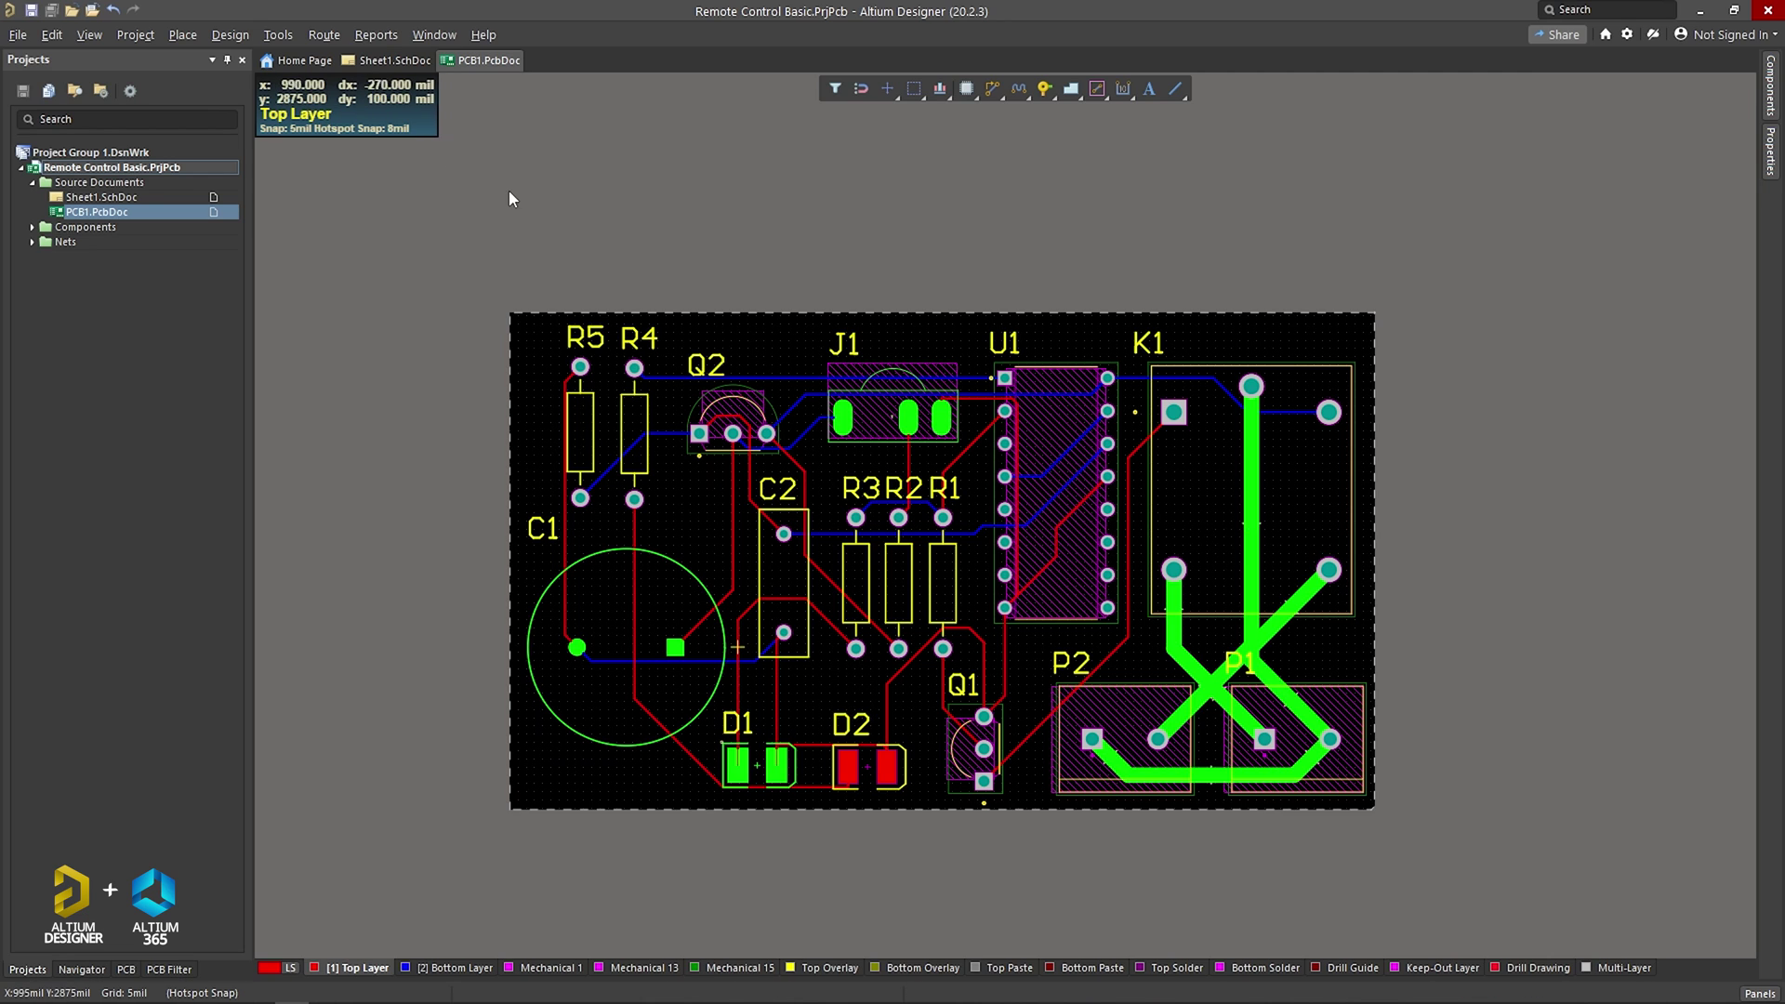
# Inspect the board and its component bodies in 3D, up close and from a tilted angle, and return to the 2D layout
pyautogui.click(89, 34)
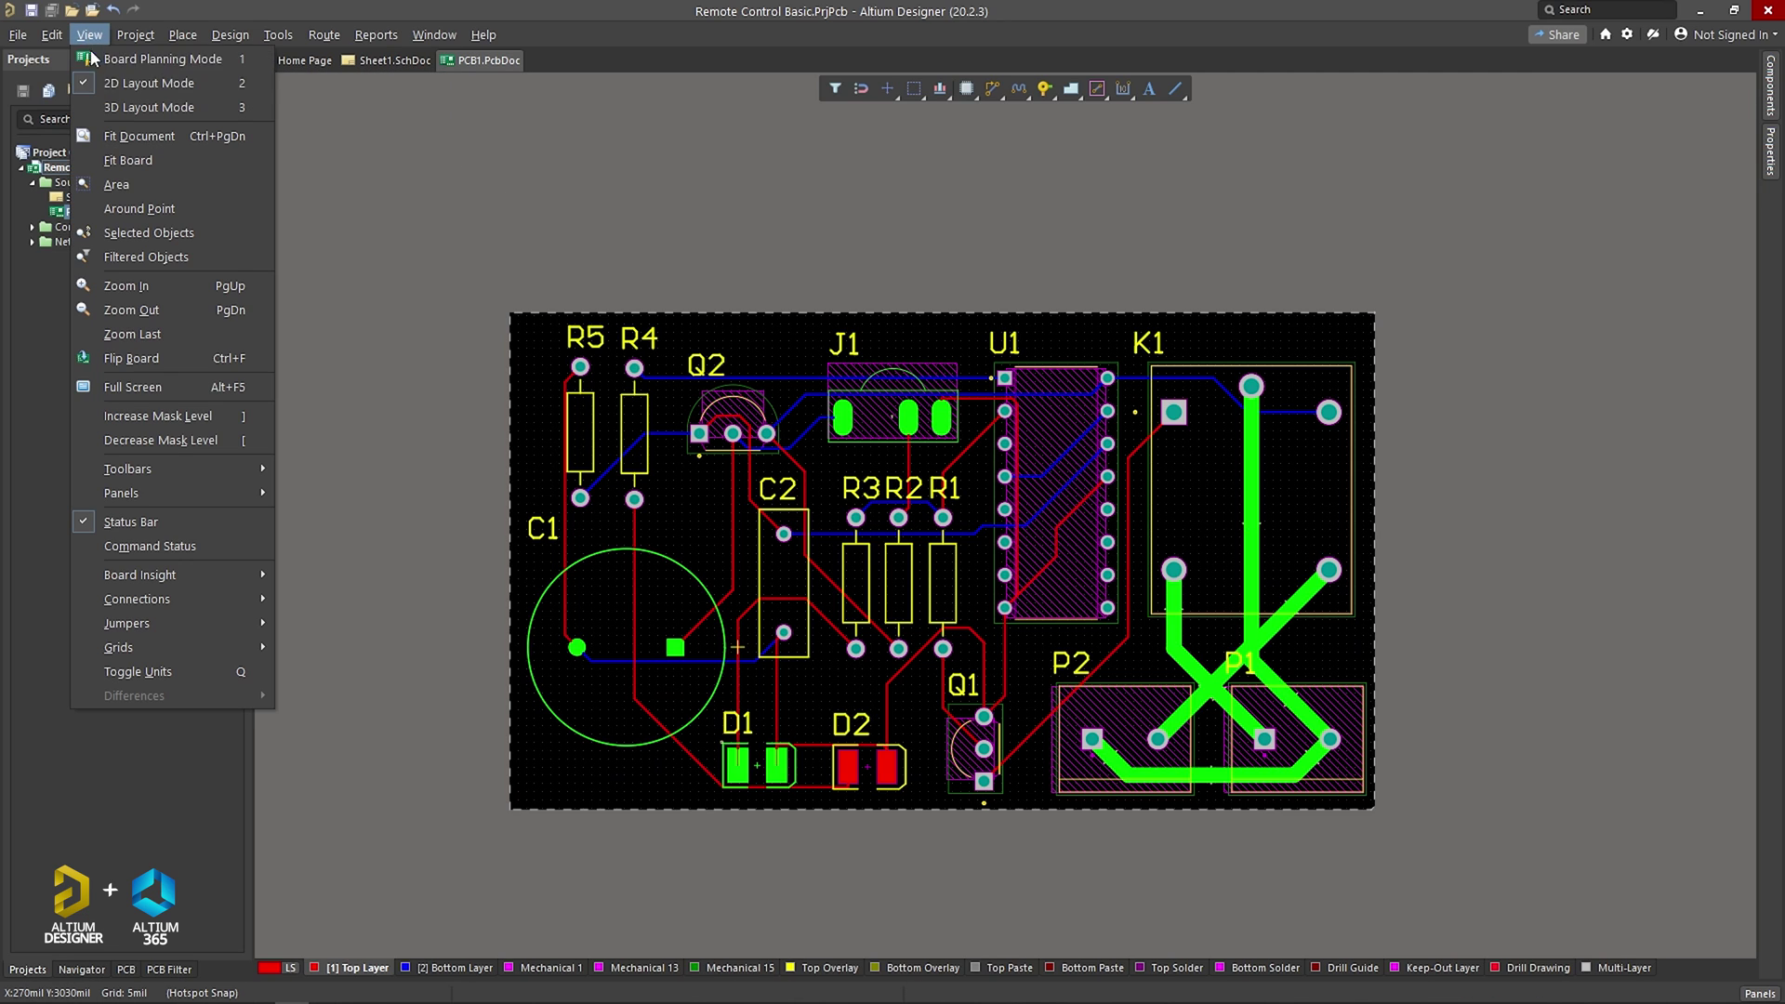
pyautogui.click(93, 104)
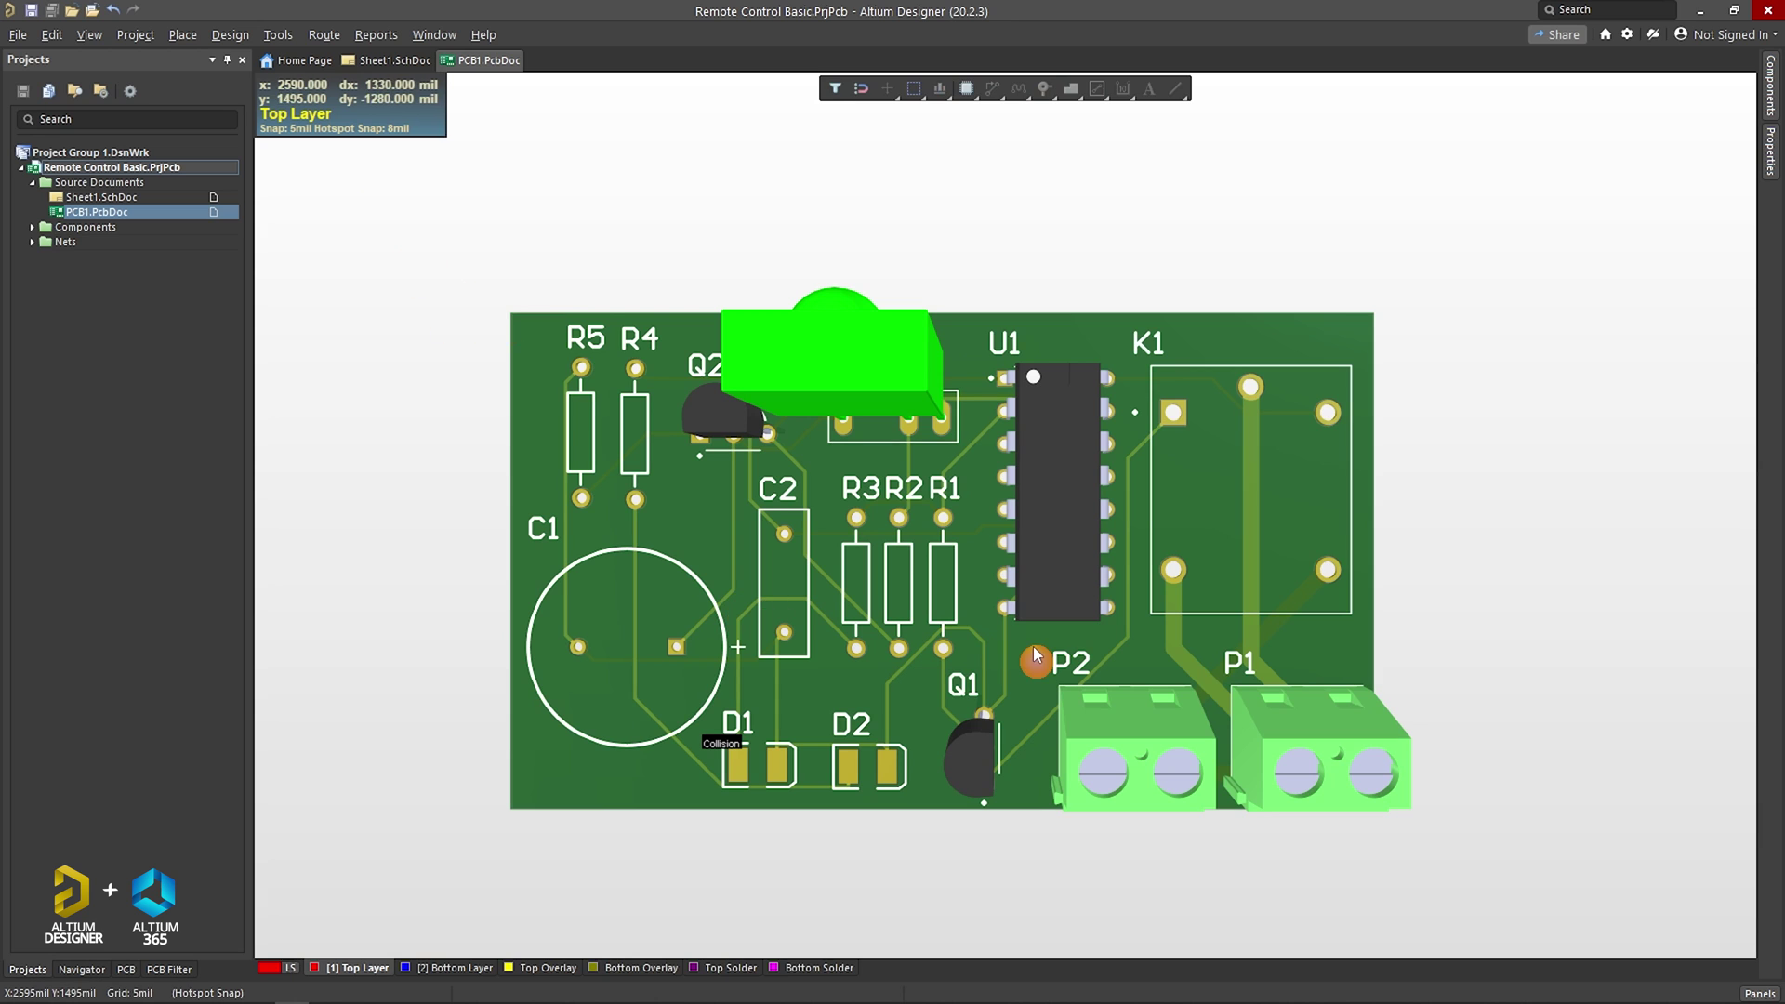
pyautogui.keyDown('ctrl'); pyautogui.scroll(3, 1033, 638); pyautogui.keyUp('ctrl')
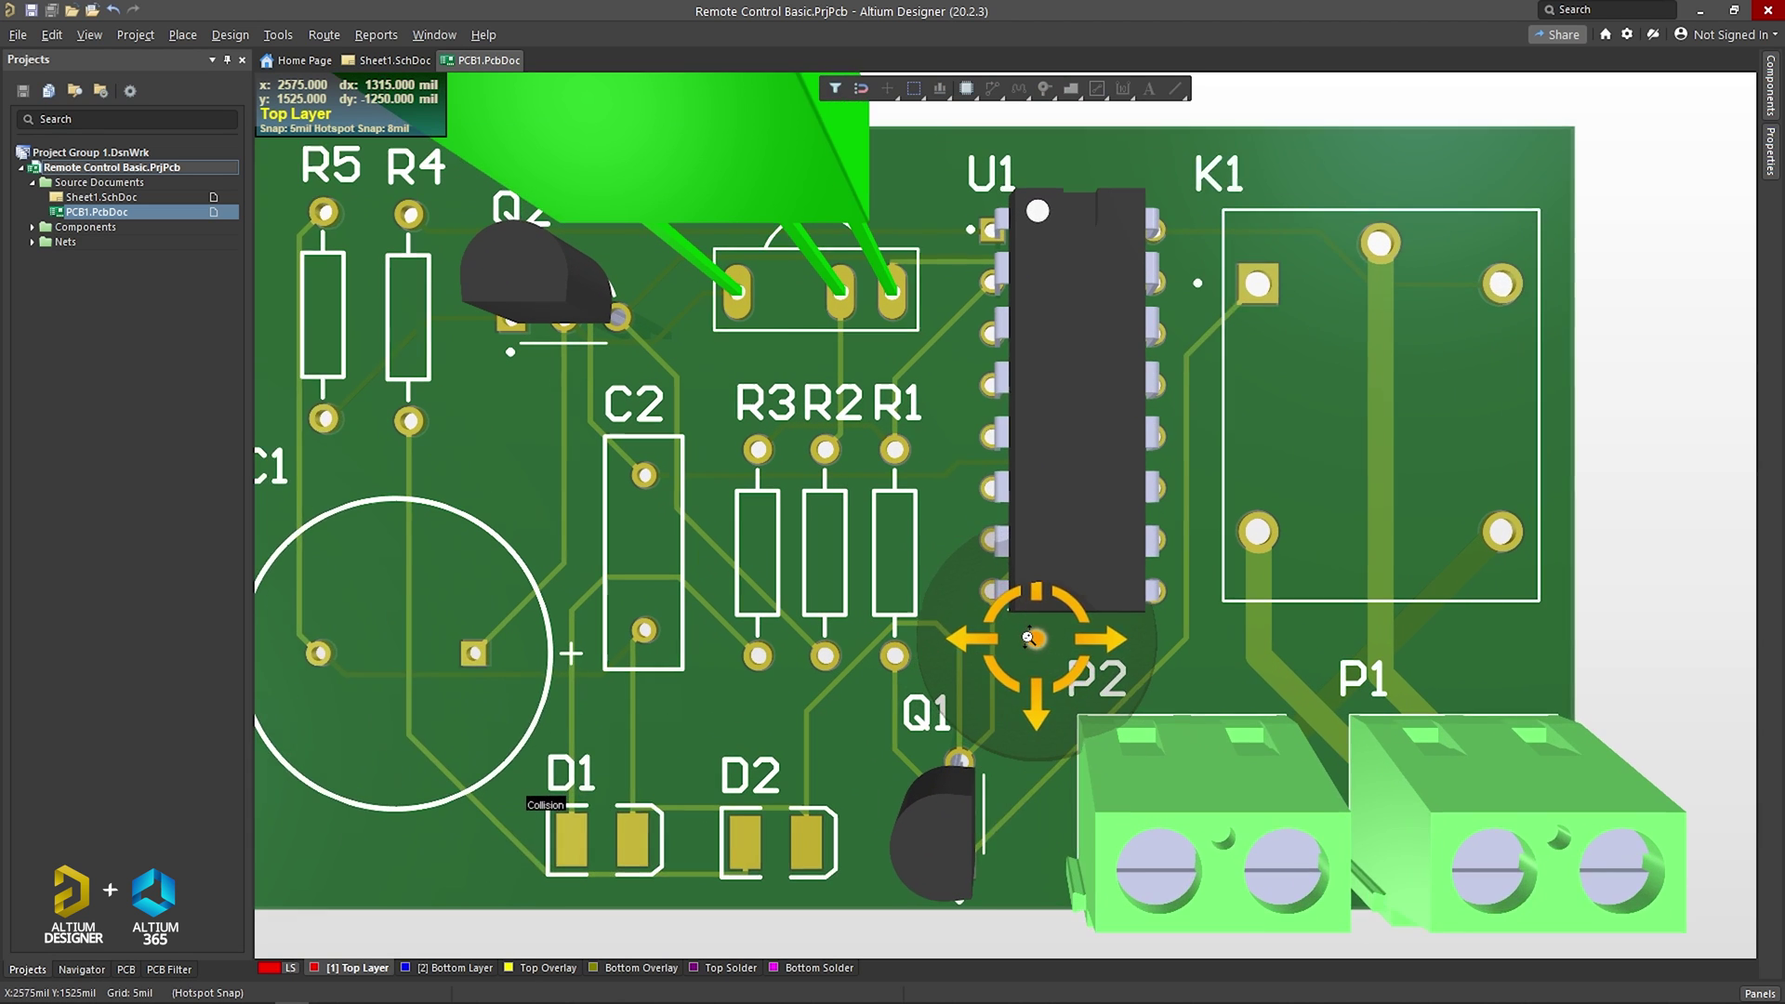
pyautogui.keyDown('shift'); pyautogui.hscroll(1, 1033, 637); pyautogui.keyUp('shift')
pyautogui.keyDown('ctrl'); pyautogui.scroll(5, 1055, 632); pyautogui.keyUp('ctrl')
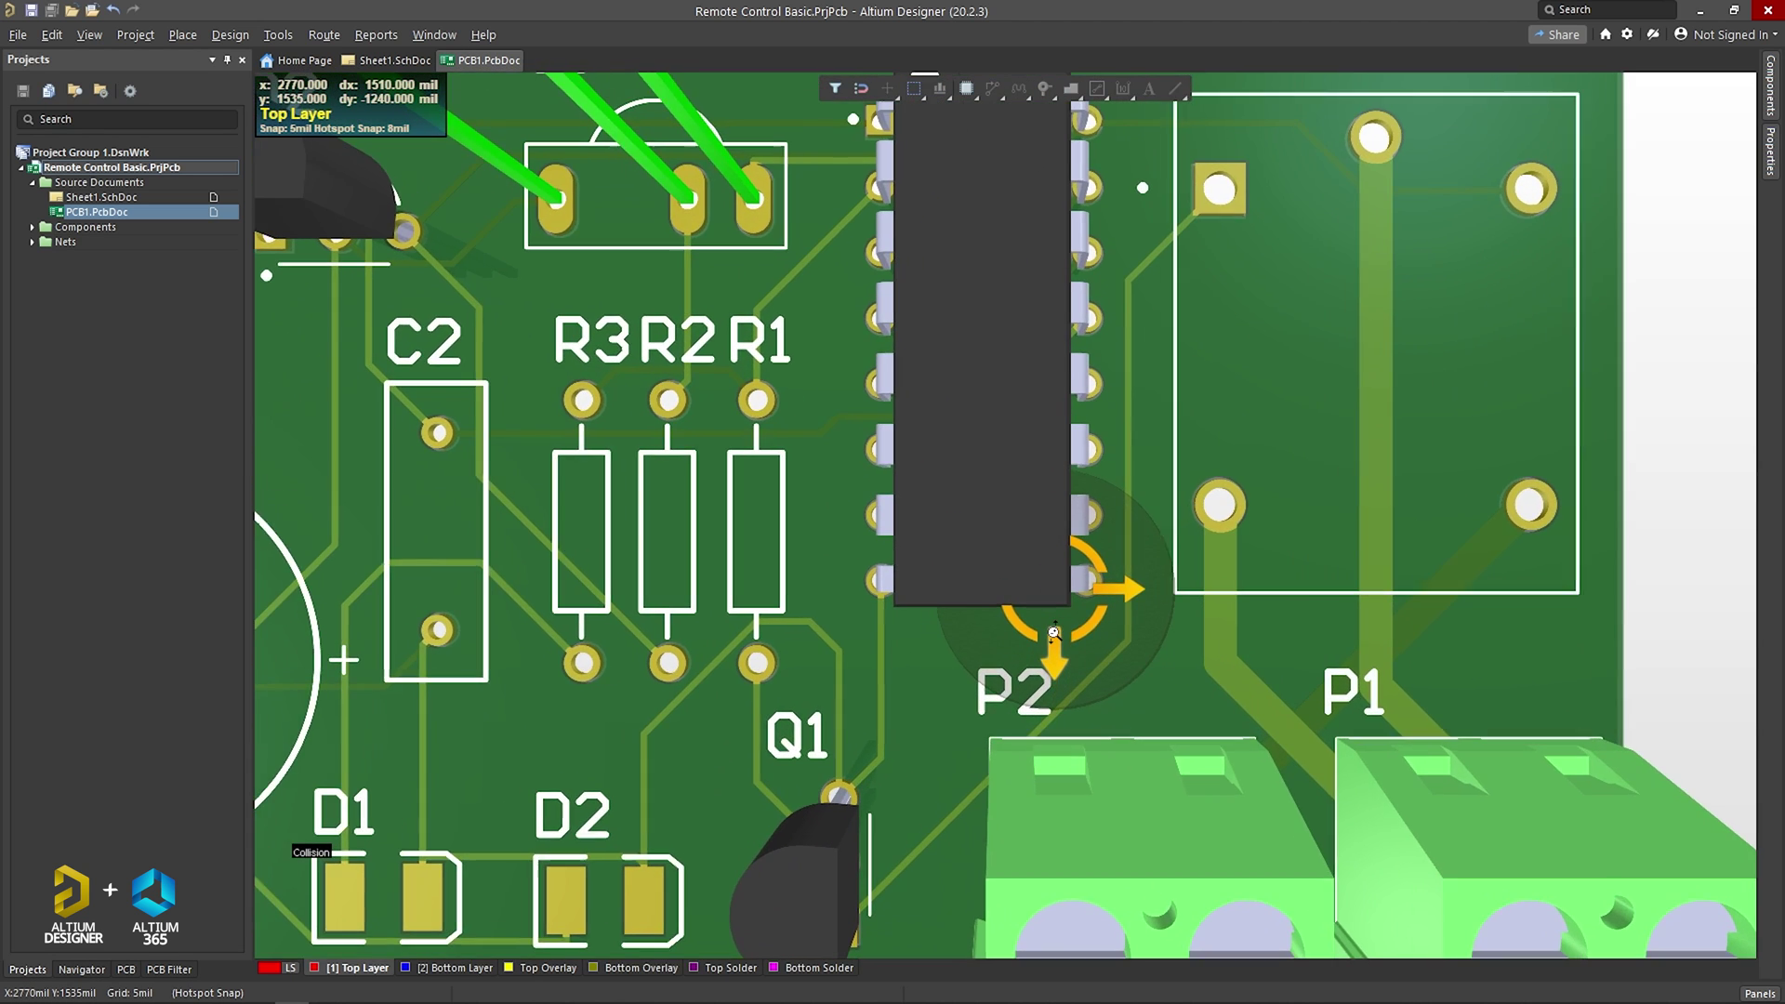
pyautogui.keyDown('ctrl'); pyautogui.scroll(-4, 1053, 633); pyautogui.keyUp('ctrl')
pyautogui.keyDown('ctrl'); pyautogui.scroll(-5, 1053, 634); pyautogui.keyUp('ctrl')
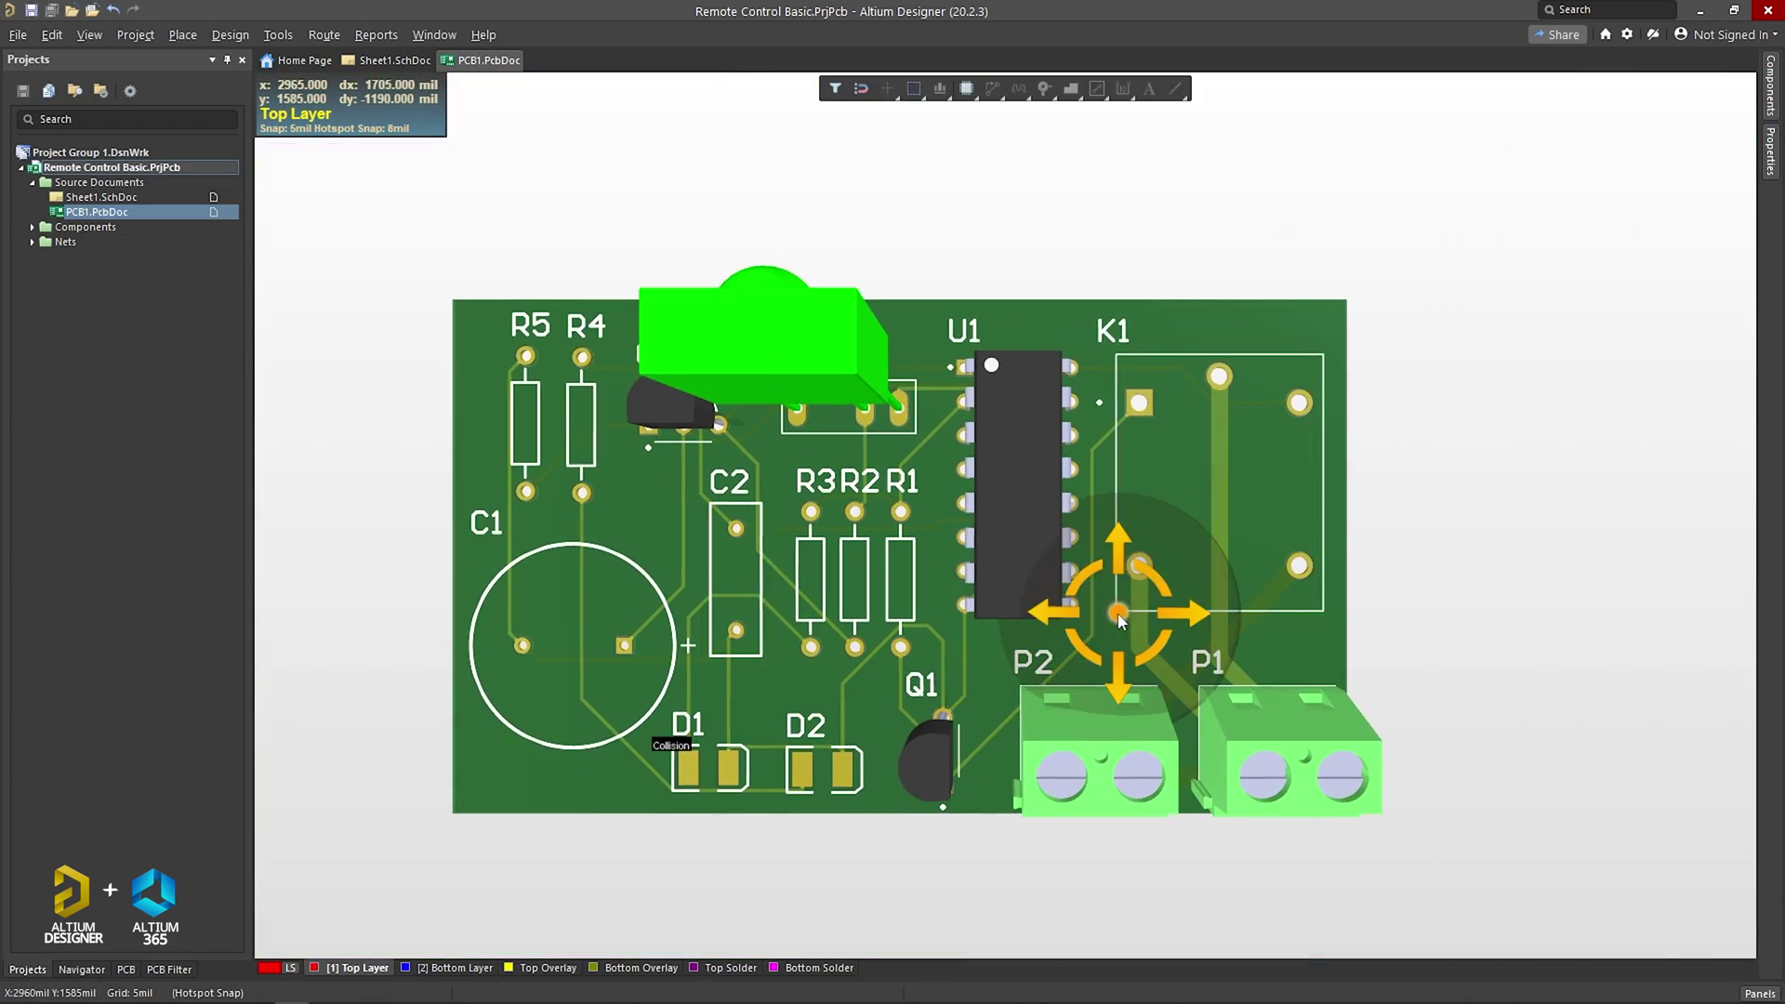
pyautogui.keyDown('shift'); pyautogui.moveTo(1053, 634); pyautogui.dragTo(1066, 667, button='right'); pyautogui.keyUp('shift')
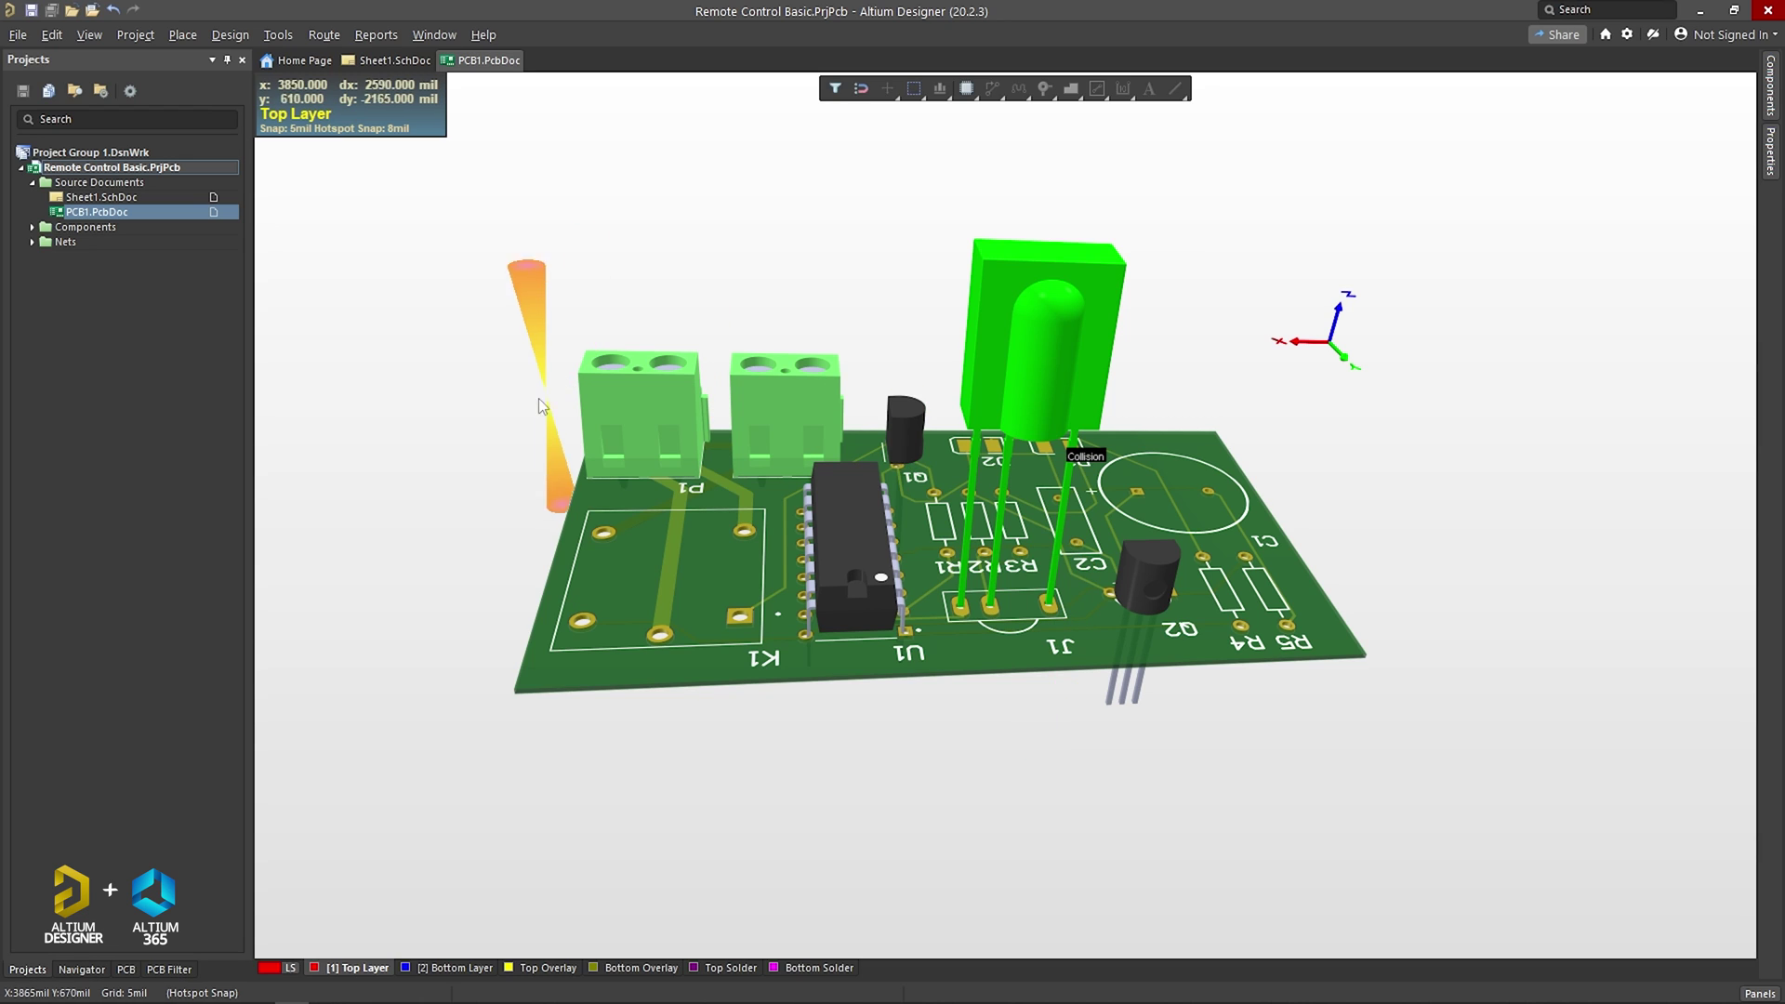
pyautogui.click(93, 37)
pyautogui.click(110, 79)
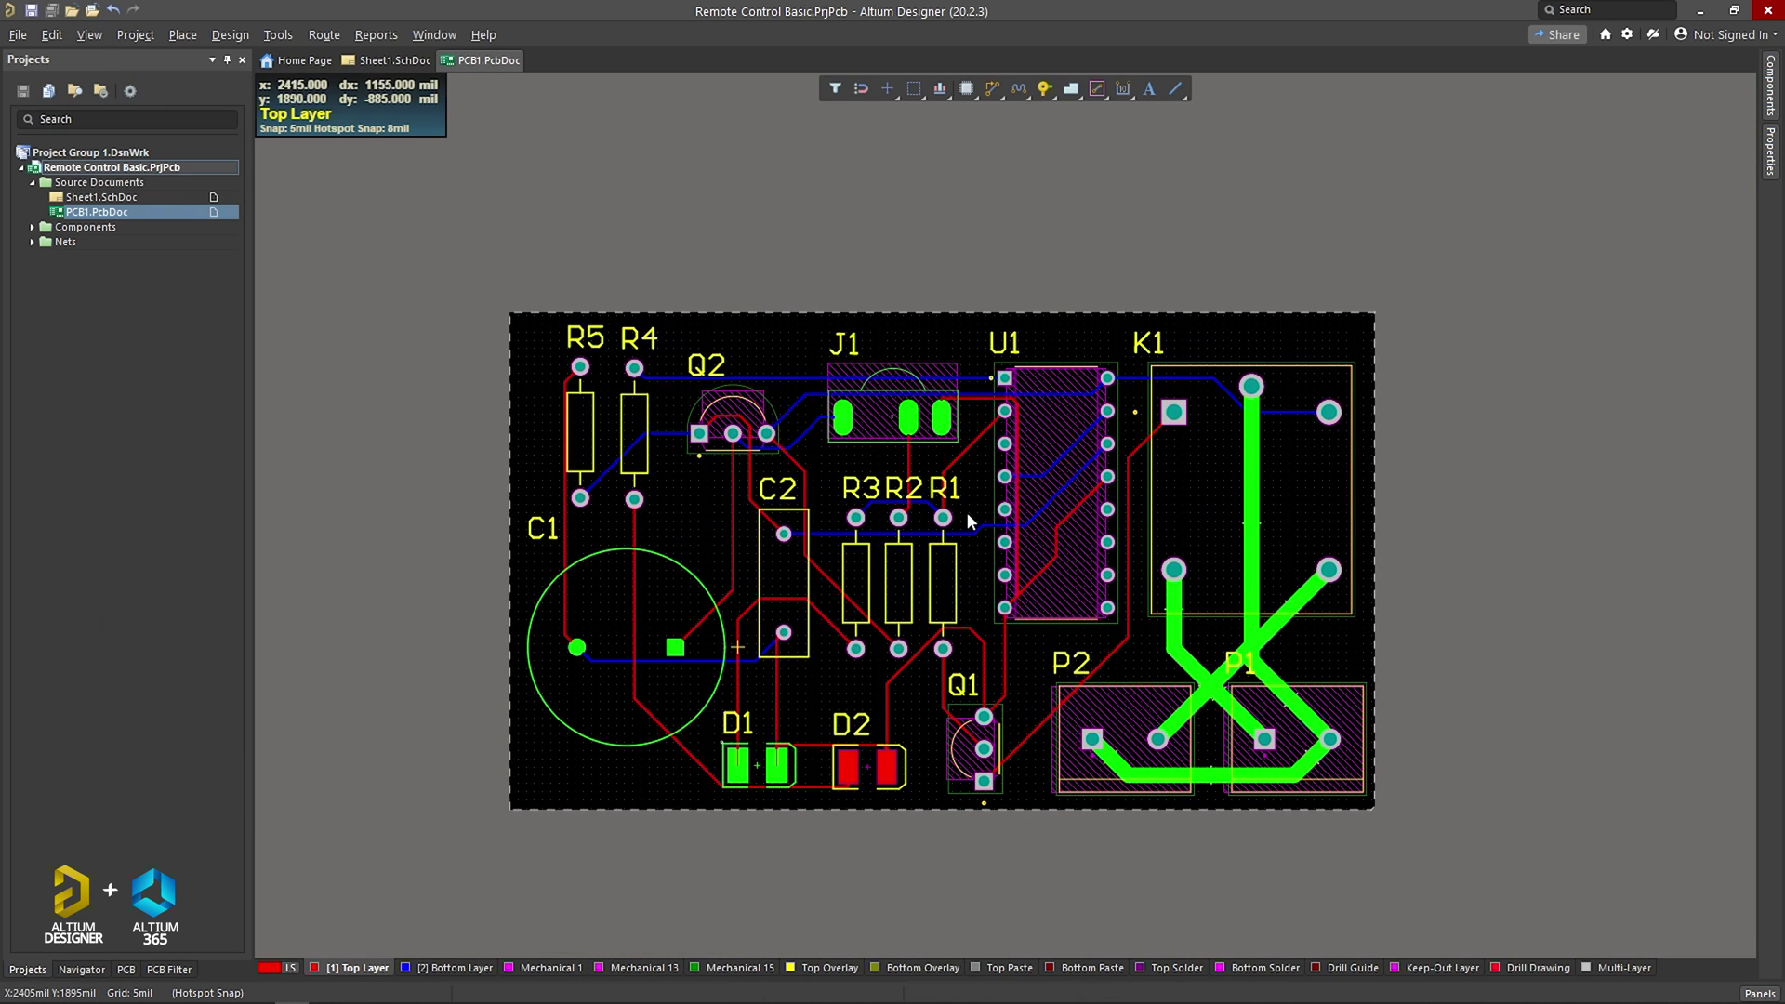